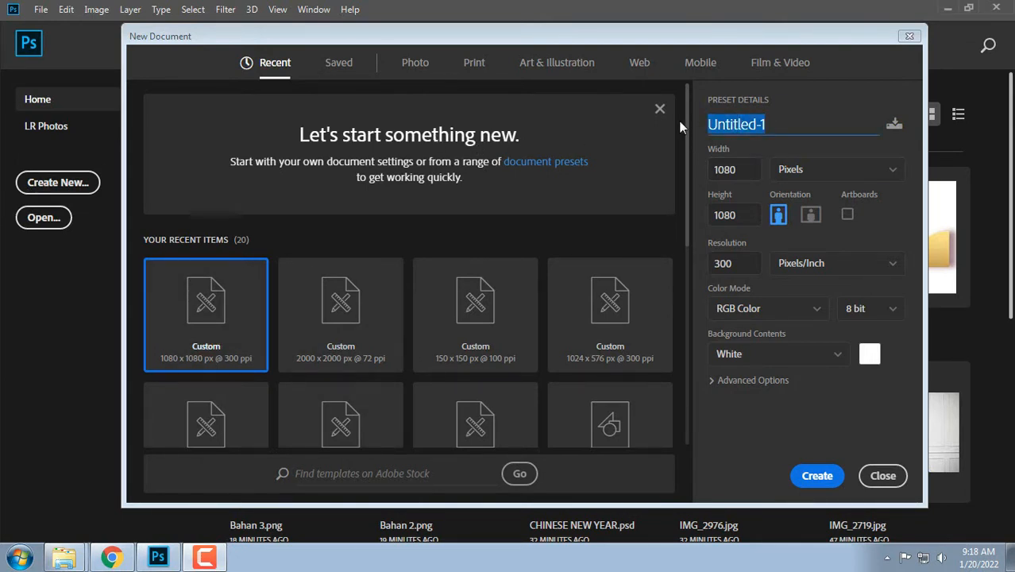
Step: Create a new document named TWIBBON 2022 at 1080 x 1080 pixels and 300 pixels/inch
{"action": "type", "text": "TWI"}
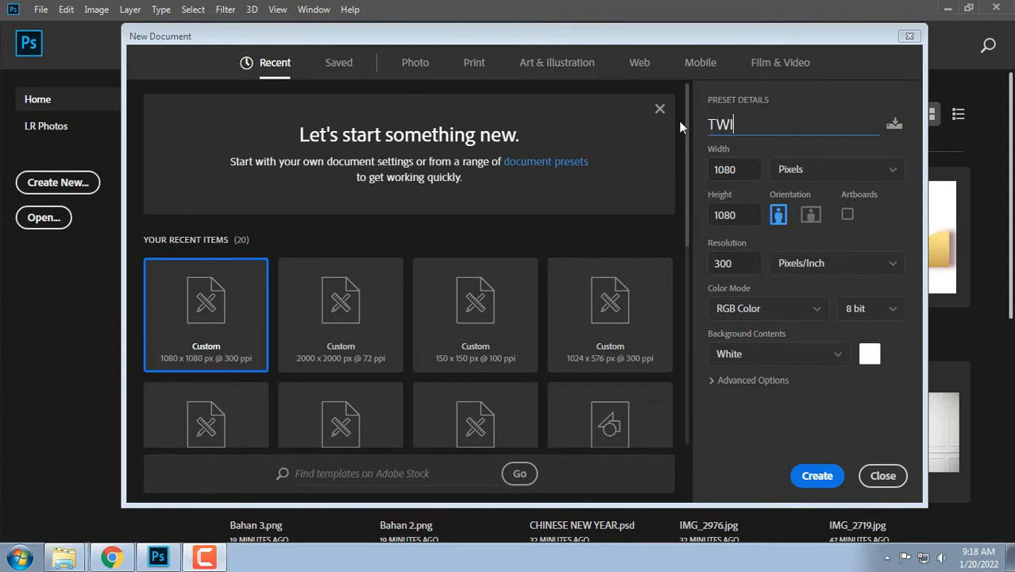
{"action": "type", "text": "BBON 2022"}
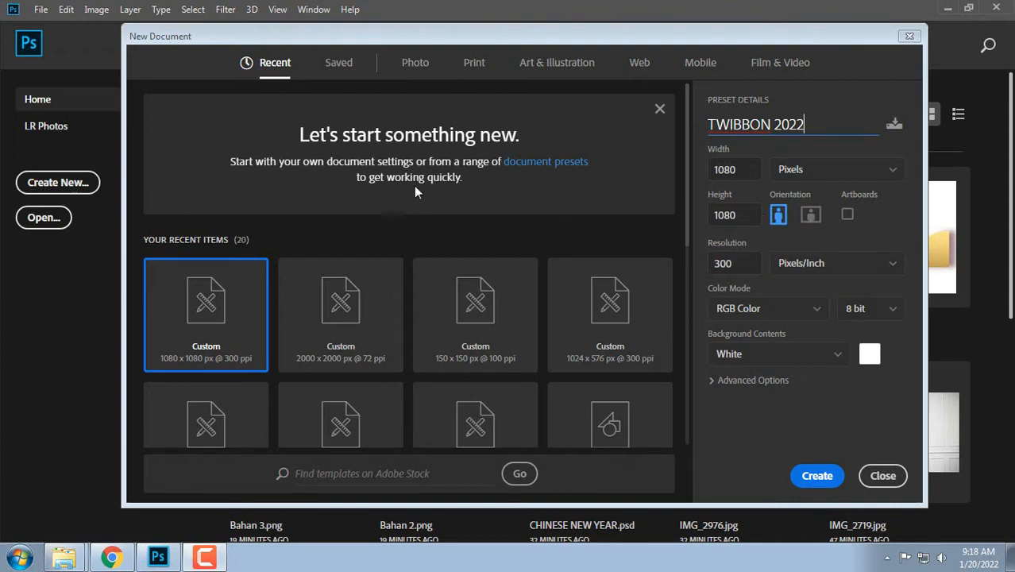
{"action": "left_click", "coordinate": [749, 266]}
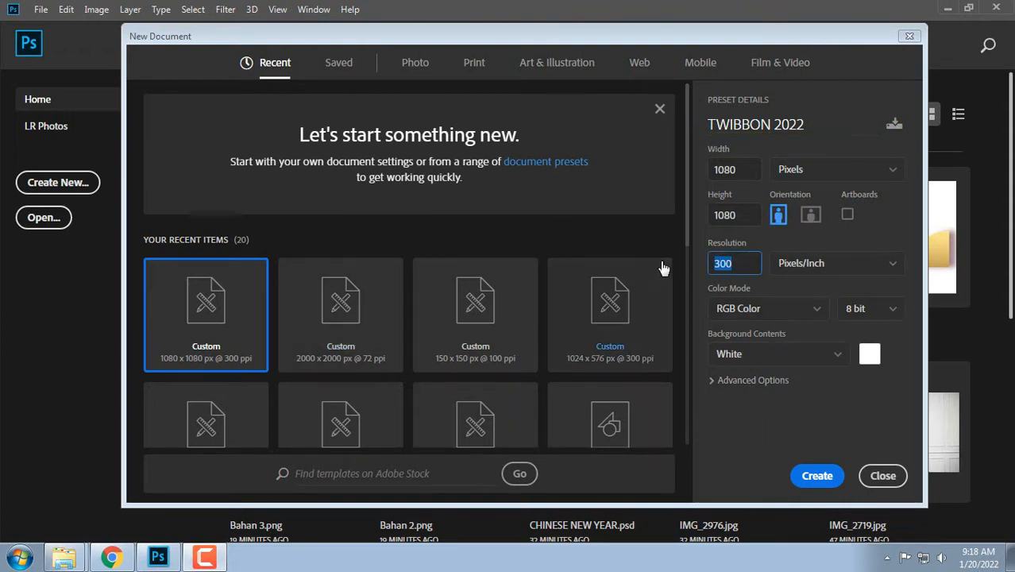
{"action": "left_click", "coordinate": [847, 265]}
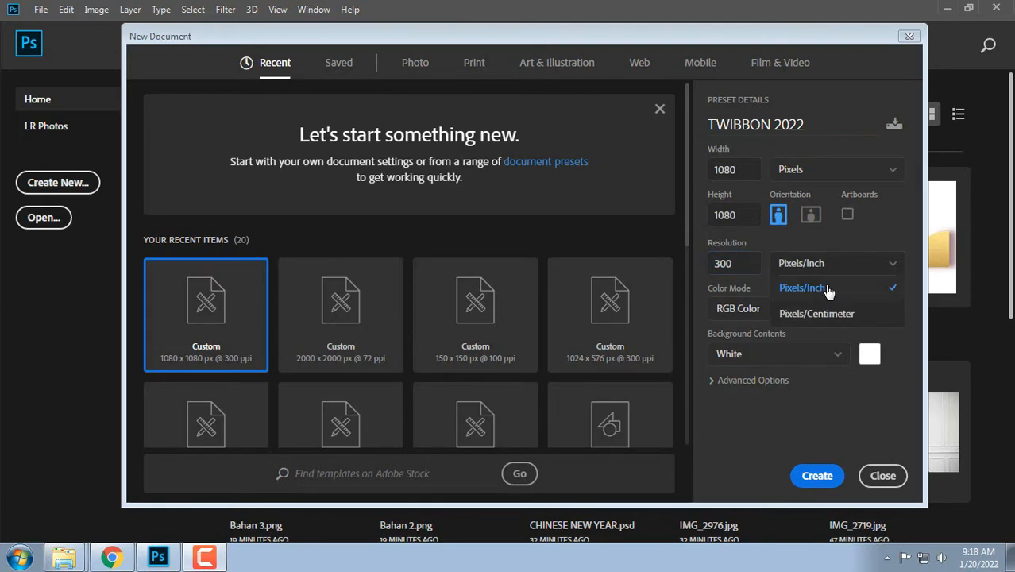
{"action": "left_click", "coordinate": [828, 291]}
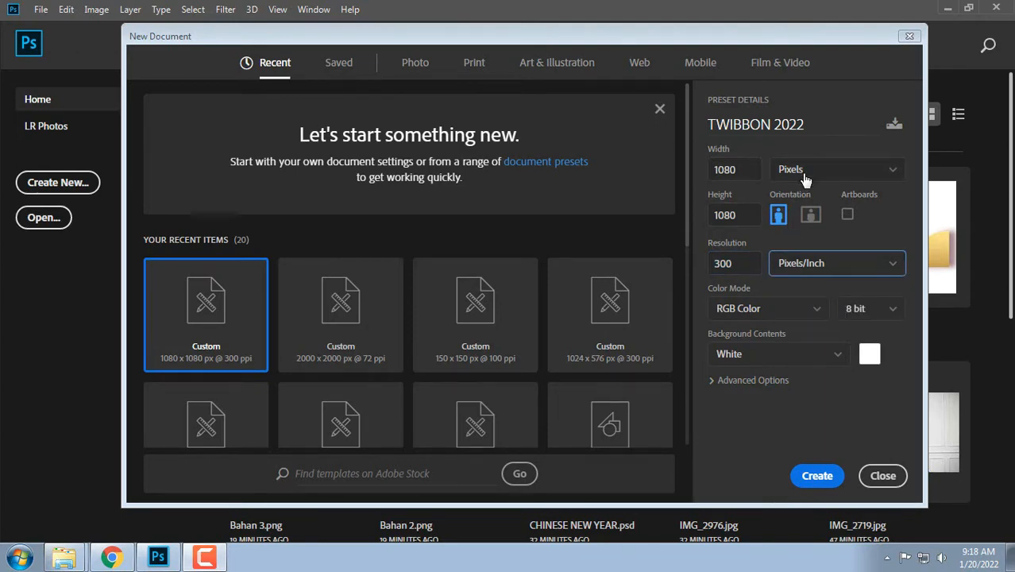
{"action": "left_click", "coordinate": [816, 475]}
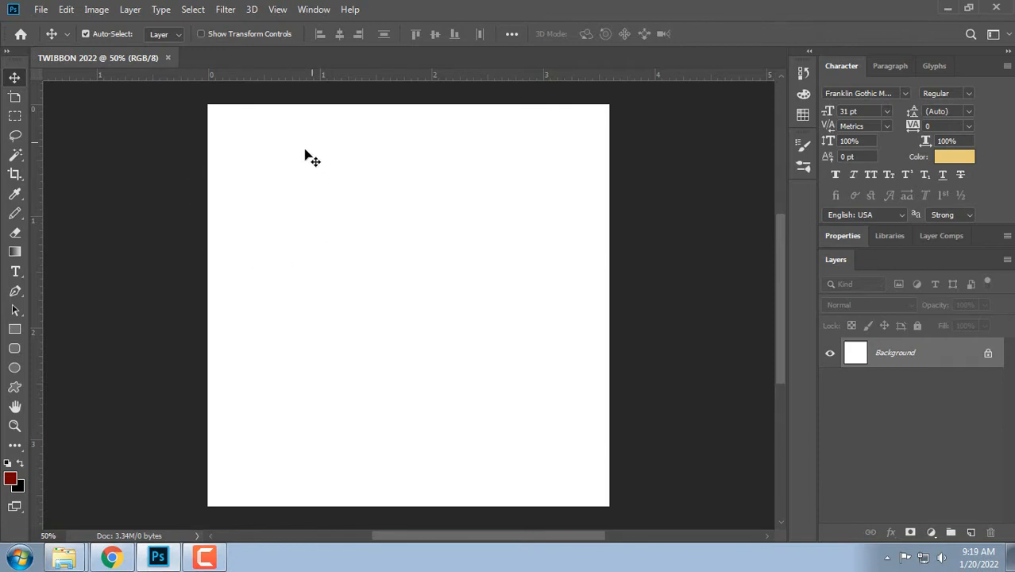
Step: Add a new layer above the Background and fill it with the dark red foreground color
{"action": "left_click", "coordinate": [971, 532]}
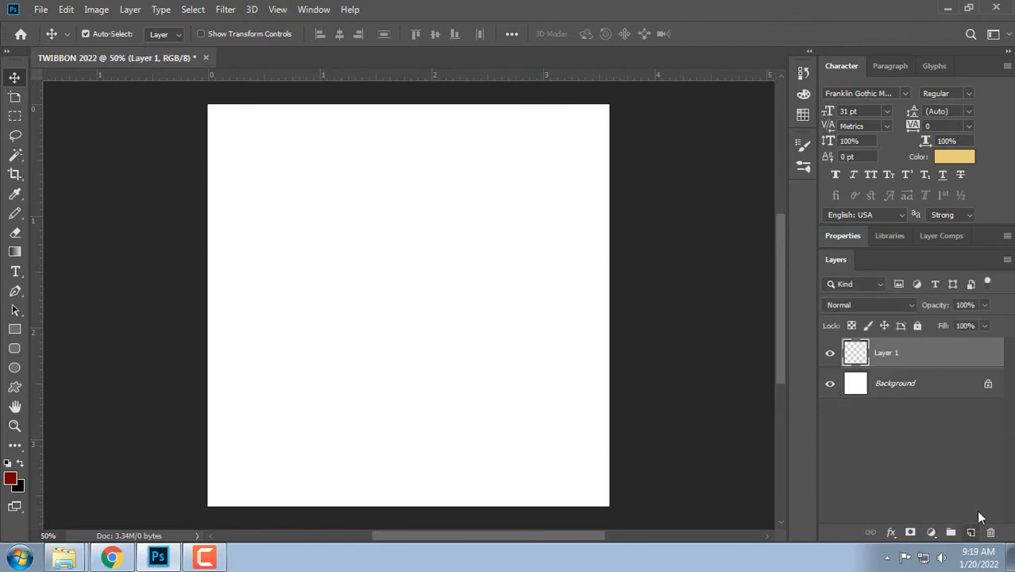
{"action": "key", "text": "g"}
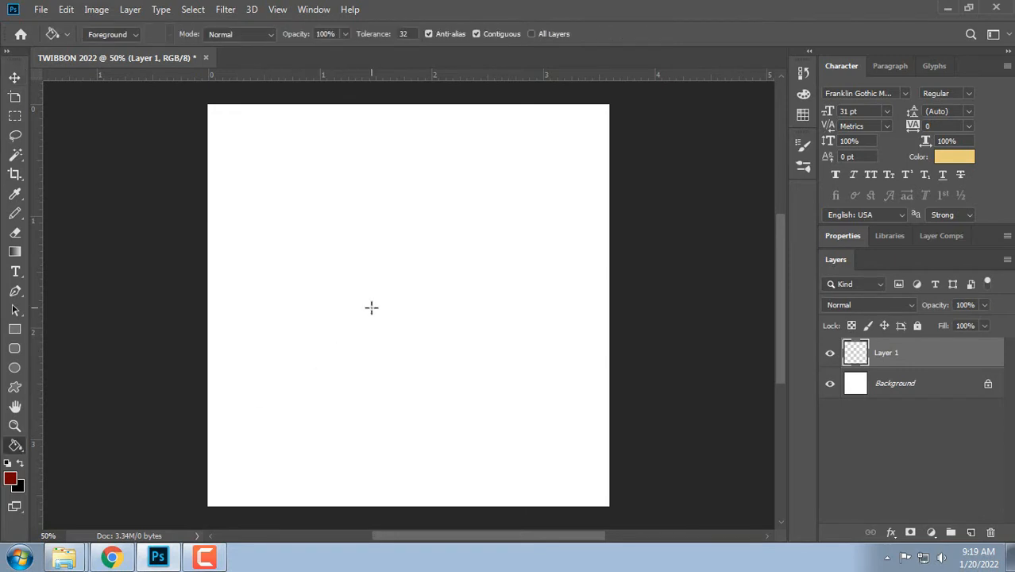
{"action": "left_click", "coordinate": [390, 282]}
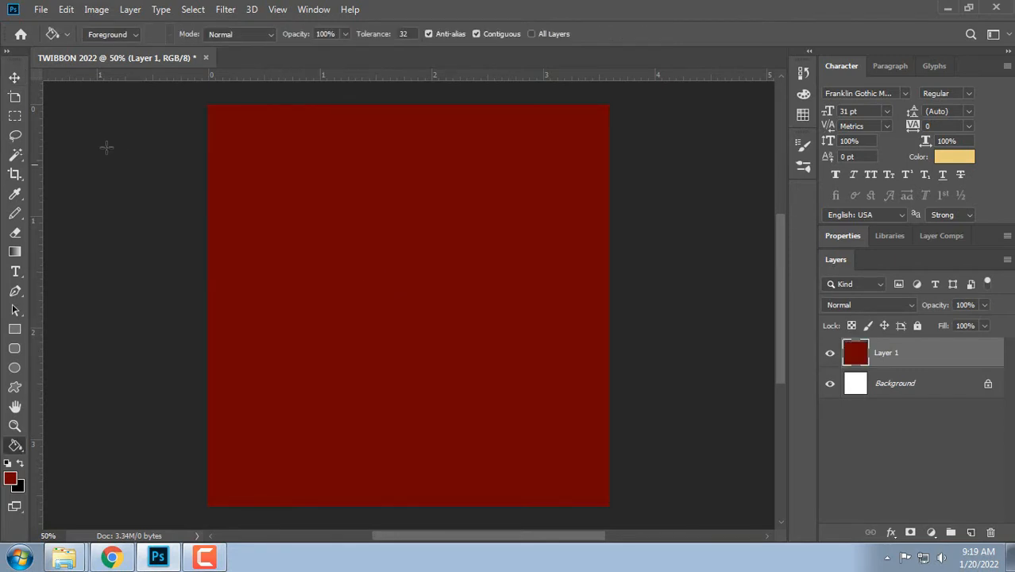
Step: Add a Gradient Overlay to Layer 1 and use color 66021c for the gradient's start stop
{"action": "double_click", "coordinate": [915, 358]}
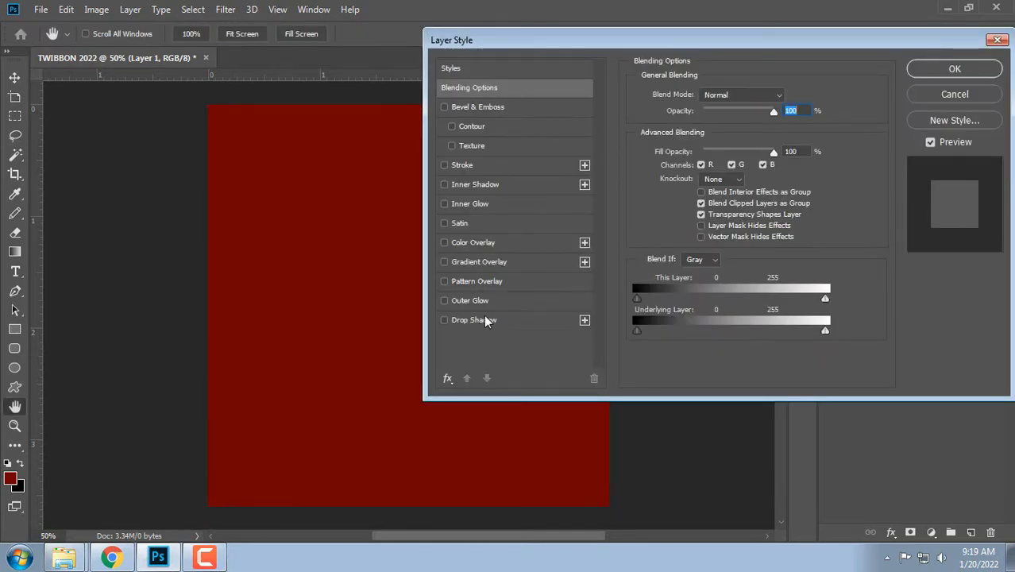
{"action": "left_click", "coordinate": [479, 266]}
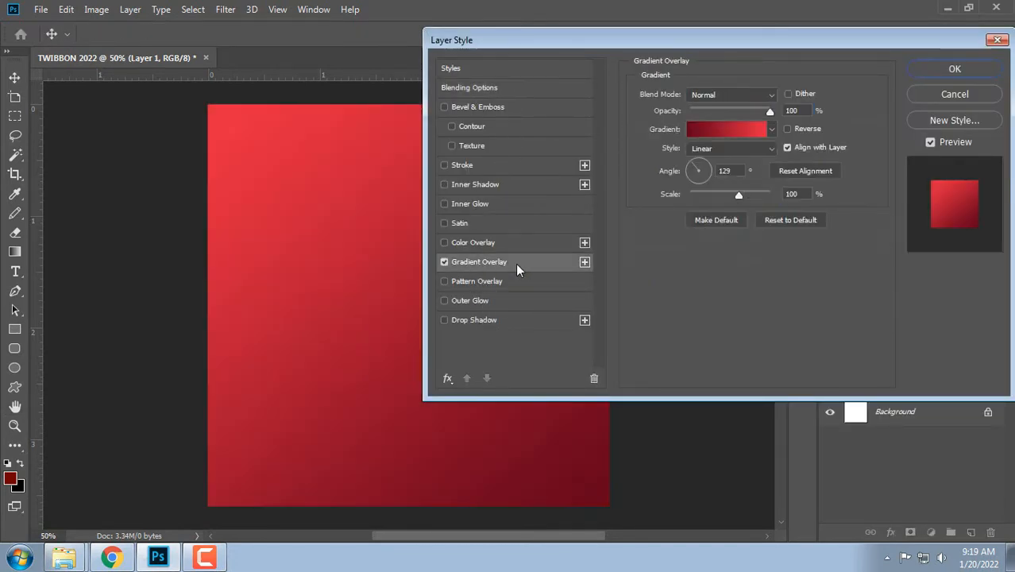
{"action": "left_click", "coordinate": [738, 132]}
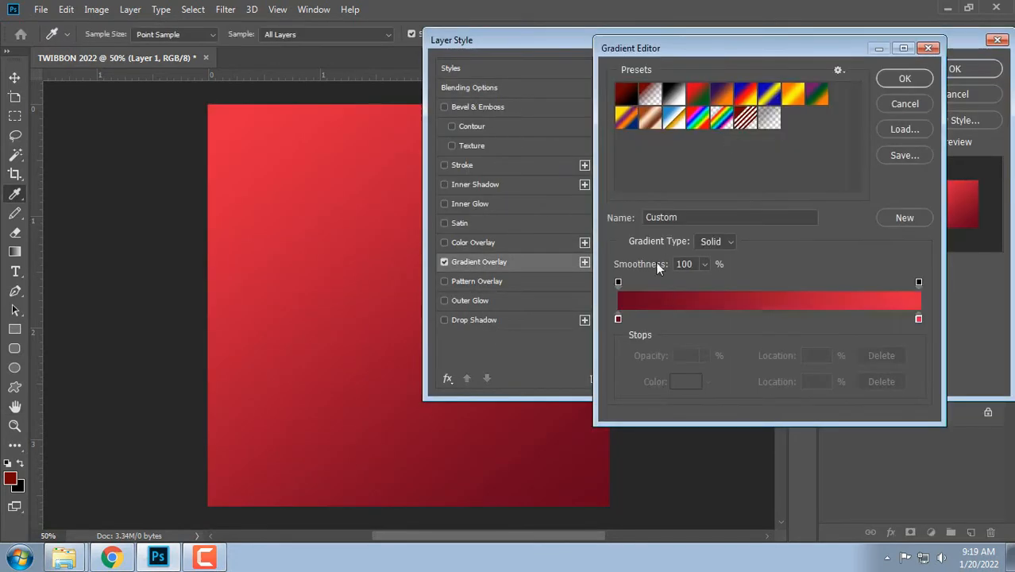
{"action": "left_click", "coordinate": [619, 318]}
{"action": "left_click", "coordinate": [688, 381]}
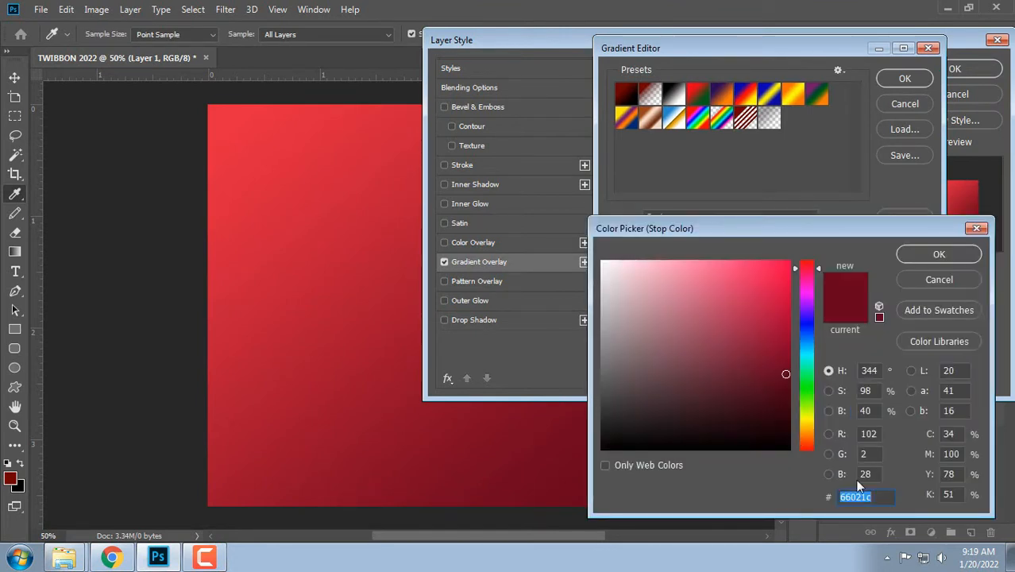
{"action": "left_click_drag", "start_coordinate": [877, 498], "coordinate": [828, 498]}
{"action": "left_click", "coordinate": [940, 256]}
Step: Use color e22742 for the gradient's end stop and apply the linear overlay at a 129° angle
{"action": "left_click", "coordinate": [920, 320]}
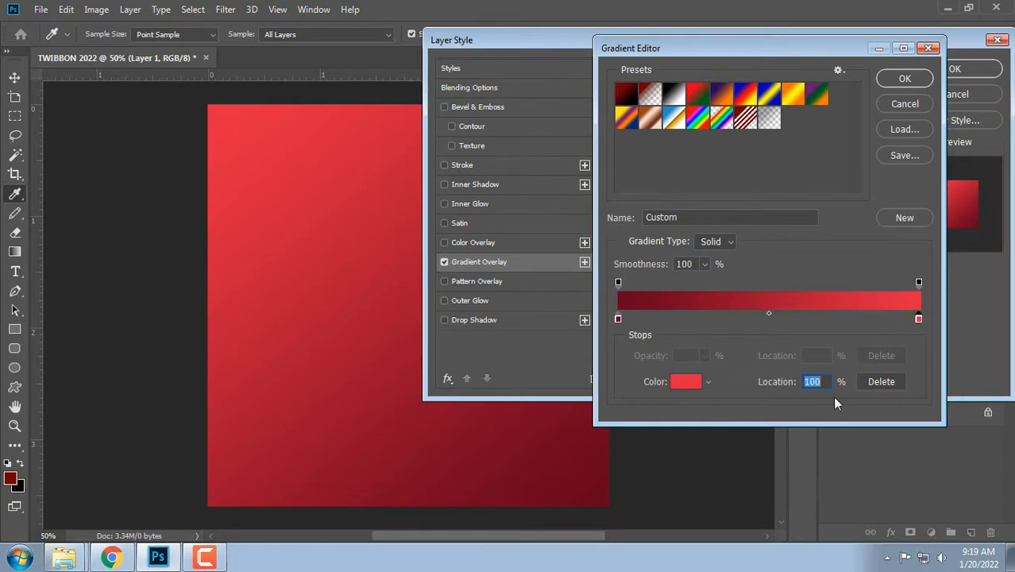
{"action": "left_click", "coordinate": [688, 383]}
{"action": "left_click", "coordinate": [871, 498]}
{"action": "left_click_drag", "start_coordinate": [871, 498], "coordinate": [796, 500]}
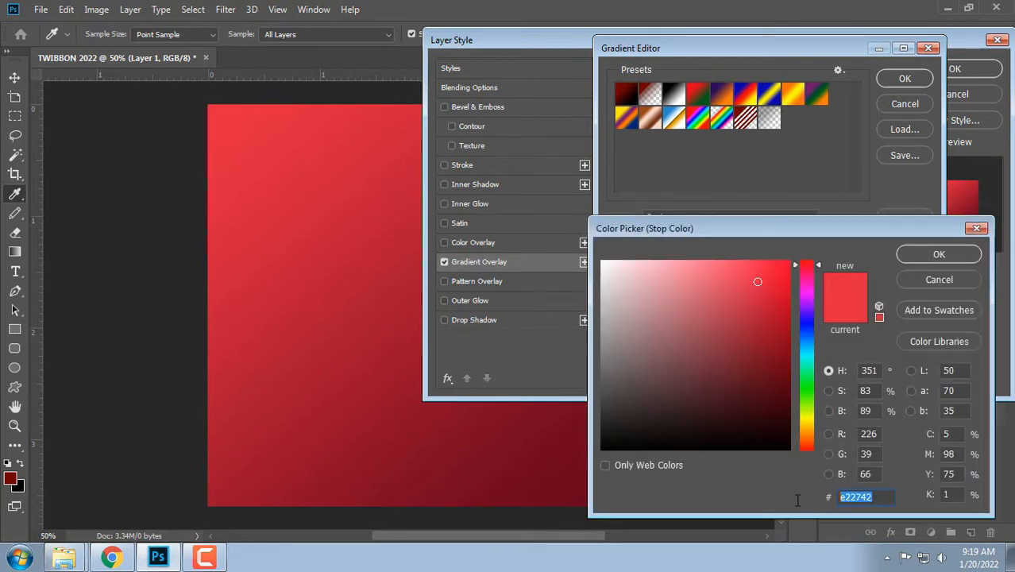
{"action": "left_click", "coordinate": [940, 256]}
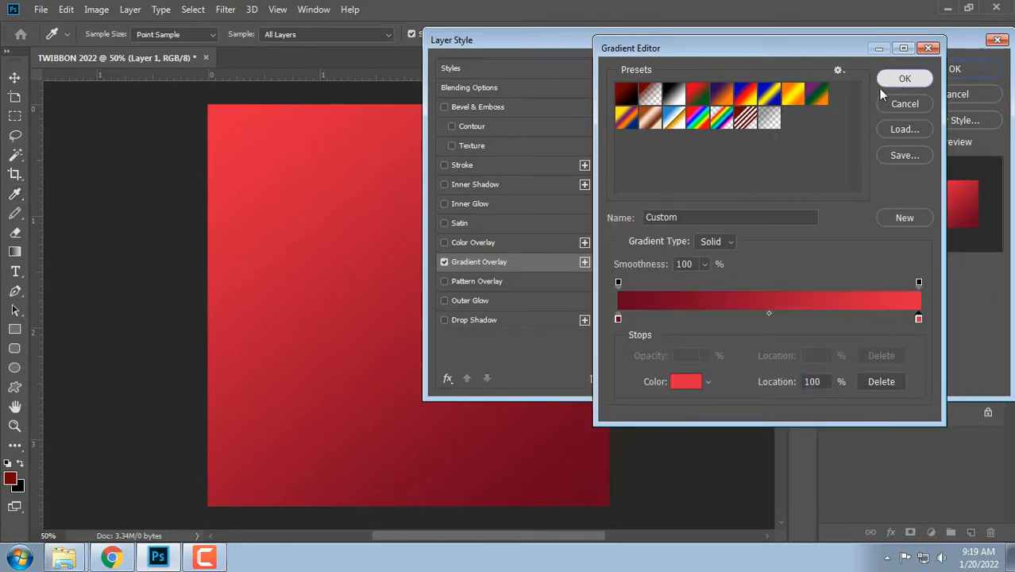
{"action": "left_click", "coordinate": [908, 79]}
{"action": "left_click_drag", "start_coordinate": [729, 170], "coordinate": [713, 171]}
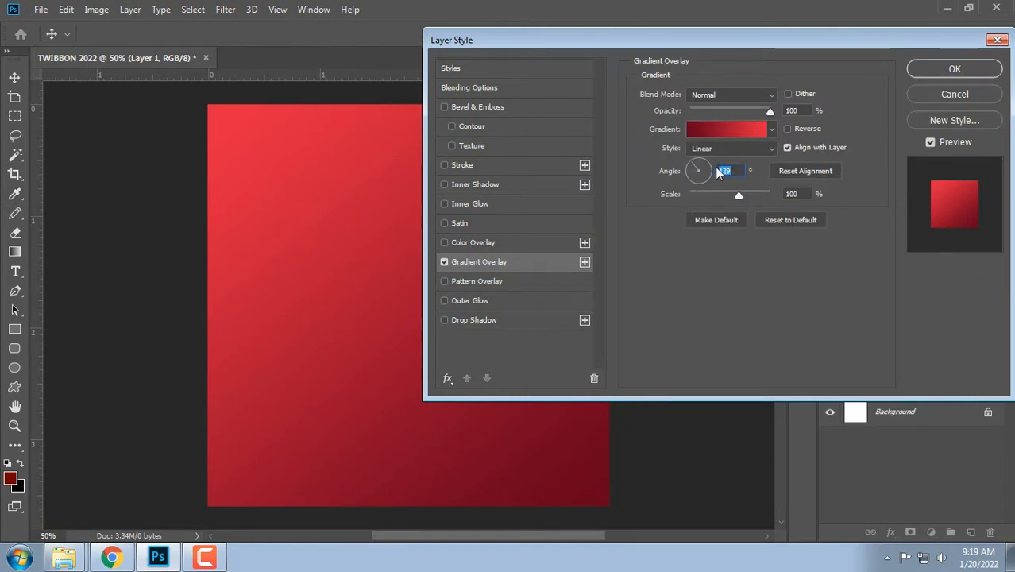
{"action": "left_click", "coordinate": [918, 75]}
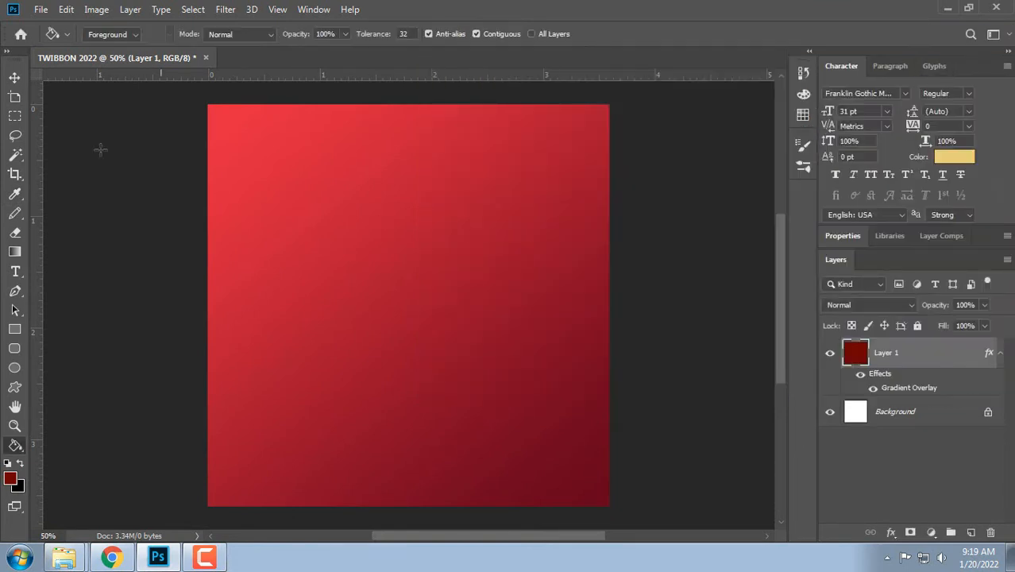
Step: Place the Bahan 6 pattern image from the Imlek folder over the full canvas and collapse Layer 1's effects list
{"action": "left_click", "coordinate": [14, 78]}
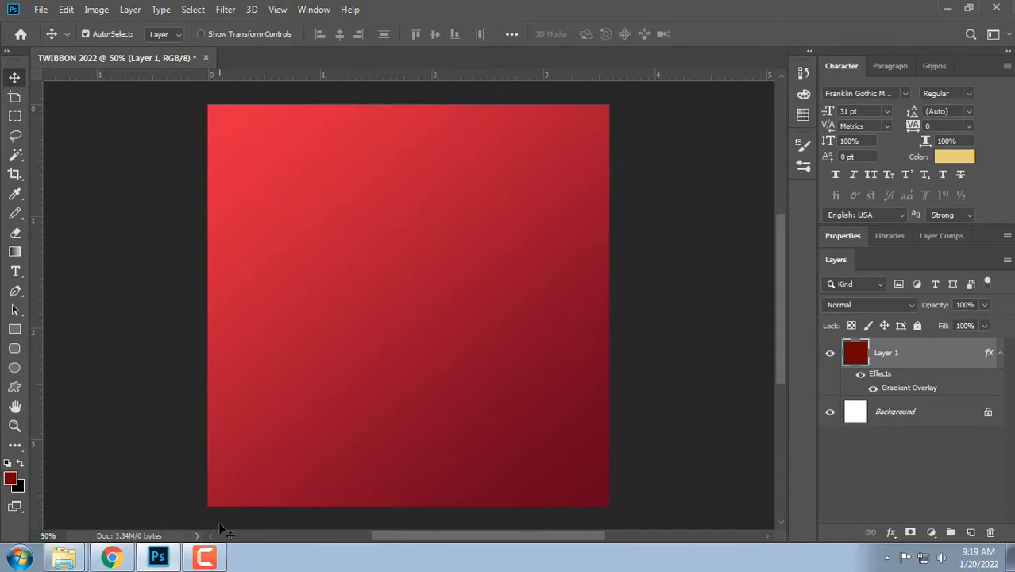
{"action": "mouse_move", "coordinate": [64, 556]}
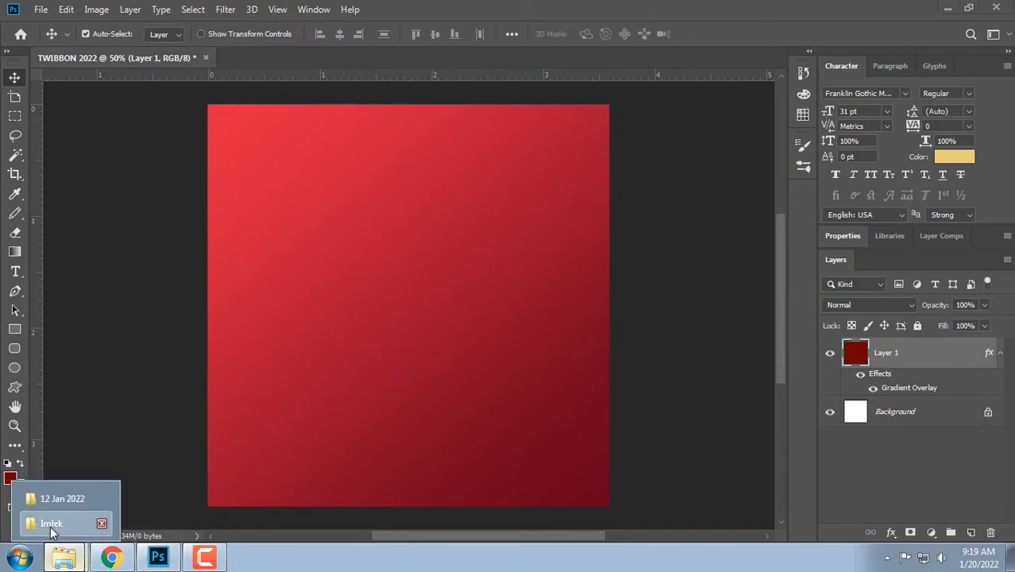
{"action": "left_click", "coordinate": [52, 523]}
{"action": "left_click_drag", "start_coordinate": [708, 162], "coordinate": [364, 266]}
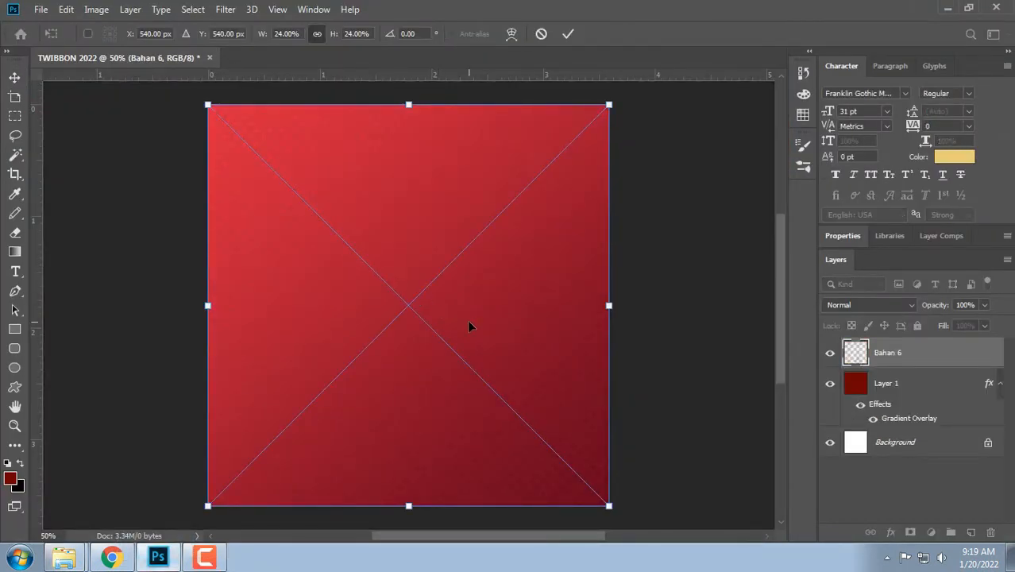
{"action": "key", "text": "Return"}
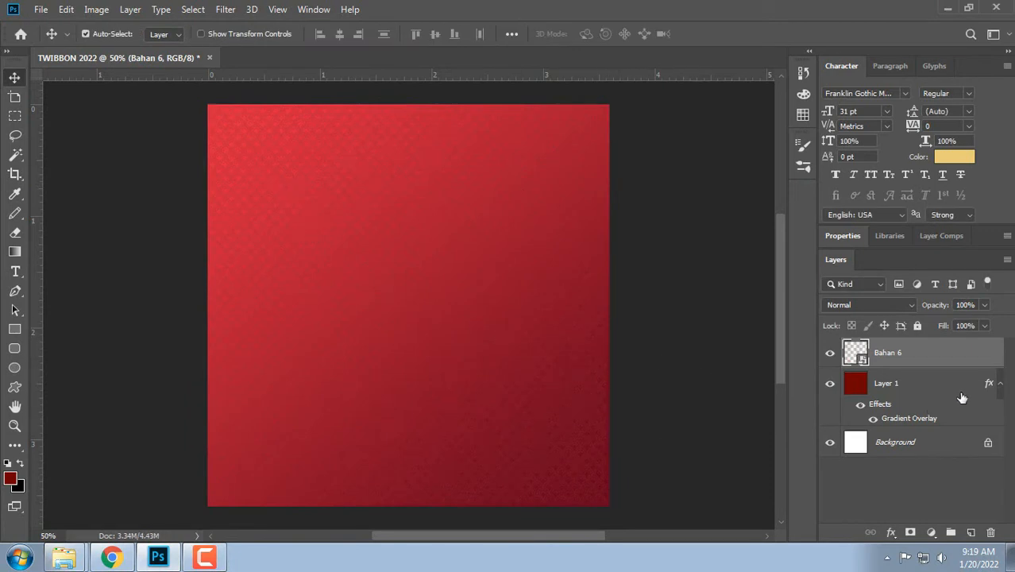
{"action": "left_click", "coordinate": [1000, 384]}
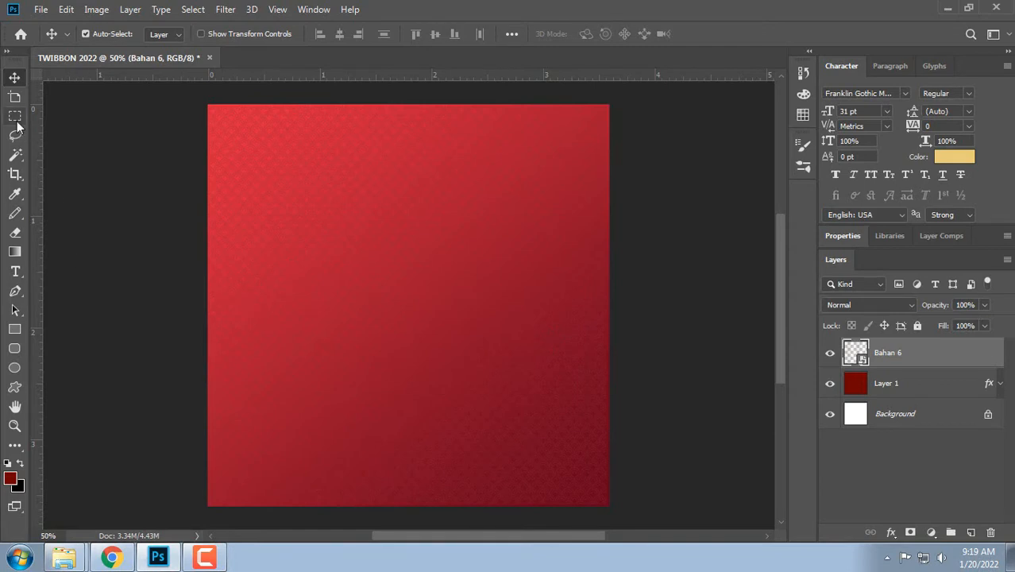
Step: Draw a circular marquee selection about half the canvas wide and center it horizontally in the canvas's upper part
{"action": "key", "text": "m"}
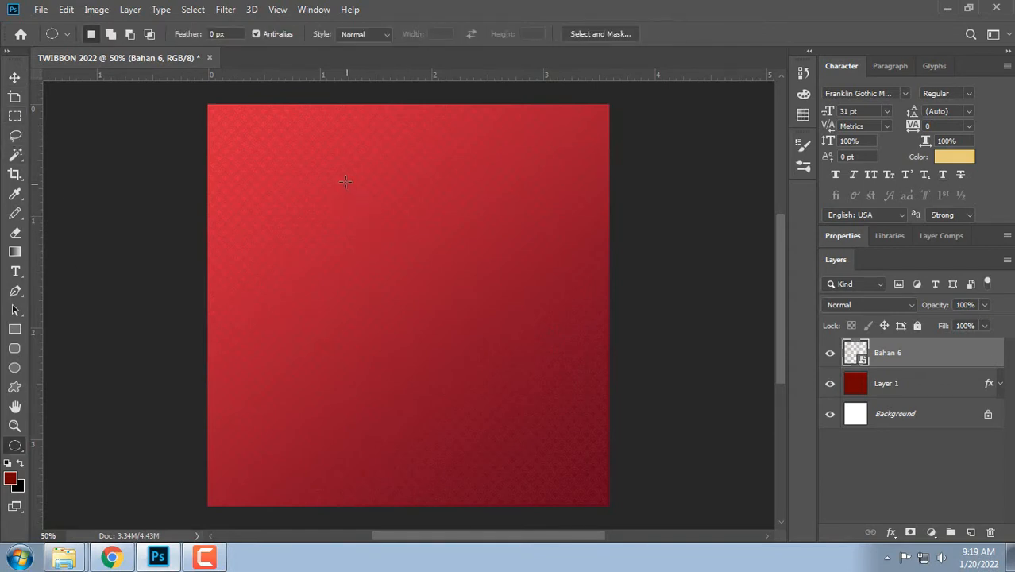
{"action": "left_click_drag", "start_coordinate": [345, 181], "coordinate": [537, 447]}
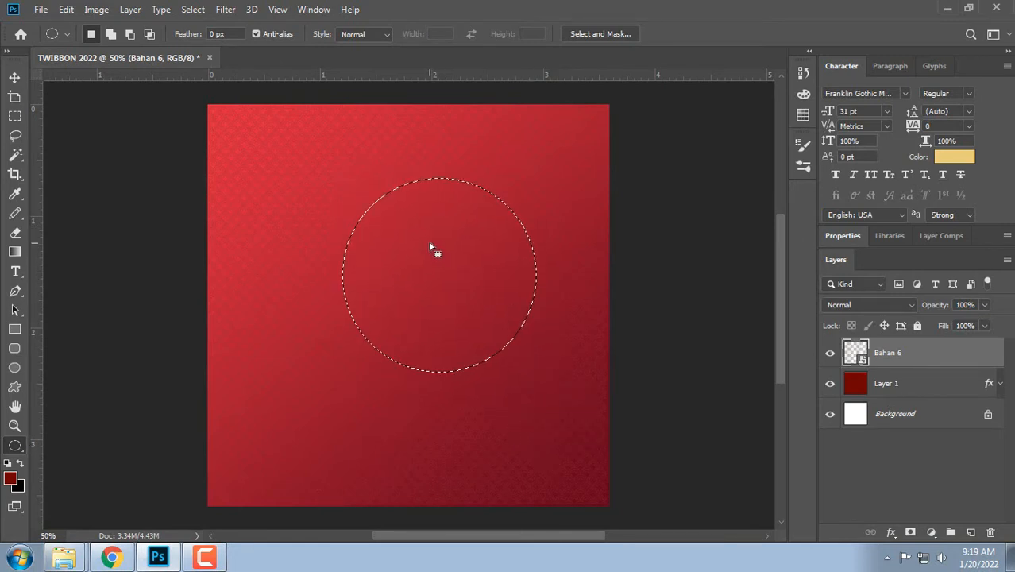
{"action": "left_click_drag", "start_coordinate": [397, 199], "coordinate": [366, 173]}
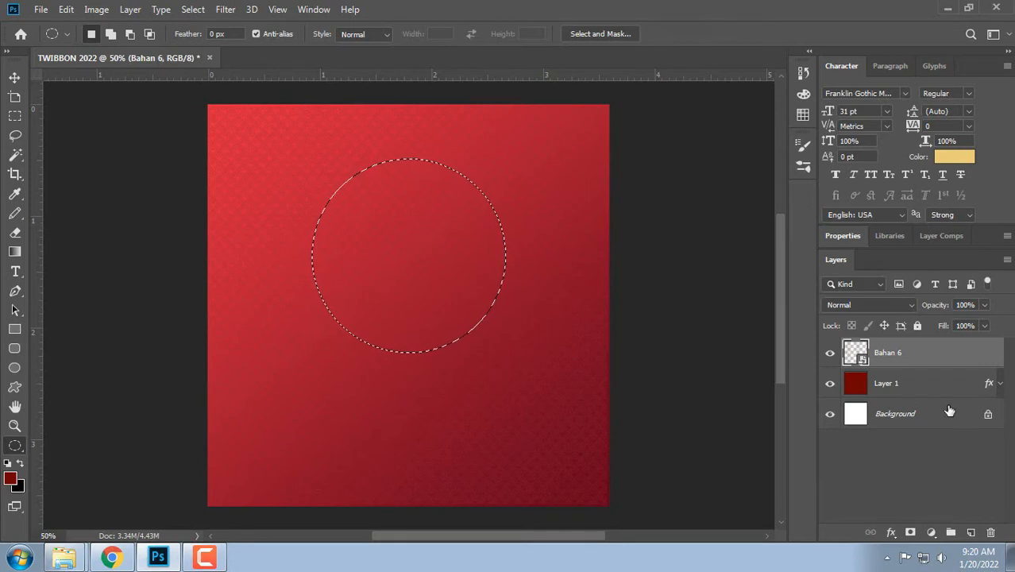
Step: Try to delete the circular selection from the Bahan 6 smart object
{"action": "key", "text": "Delete"}
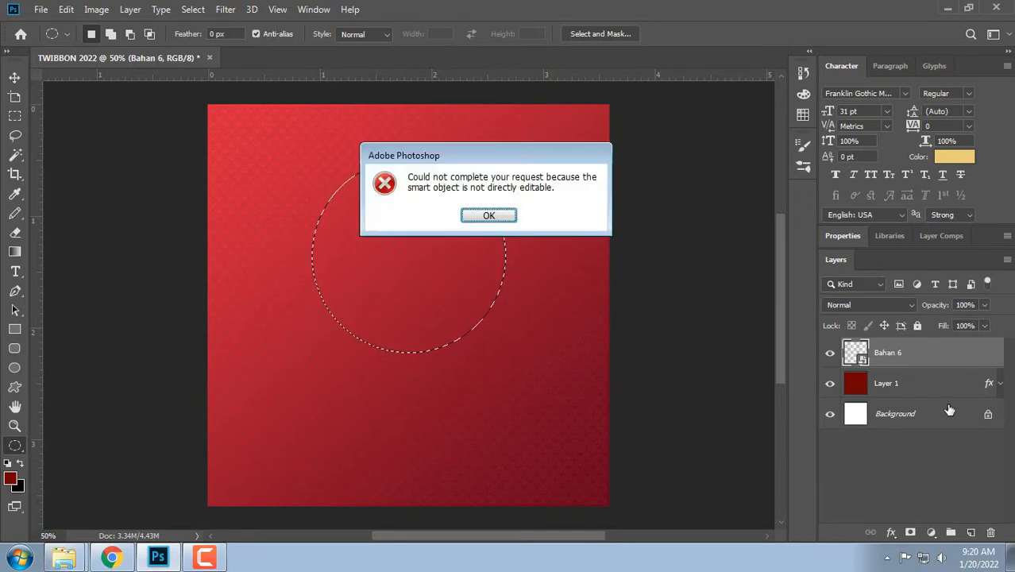
{"action": "left_click", "coordinate": [494, 215]}
{"action": "key", "text": "Delete"}
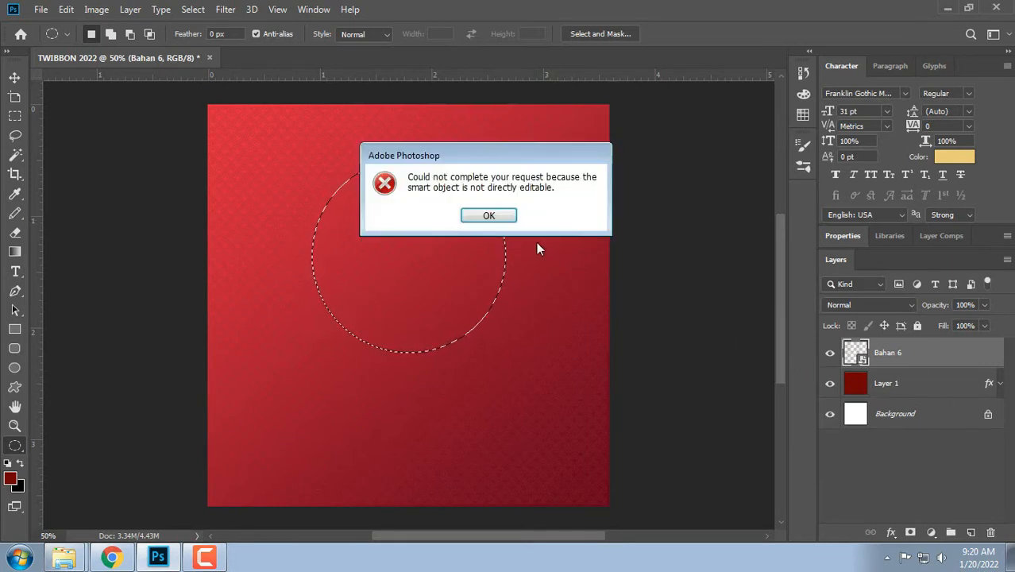
{"action": "key", "text": "Return"}
Step: Rasterize the Bahan 6 layer and delete the circular selection from it
{"action": "right_click", "coordinate": [923, 359]}
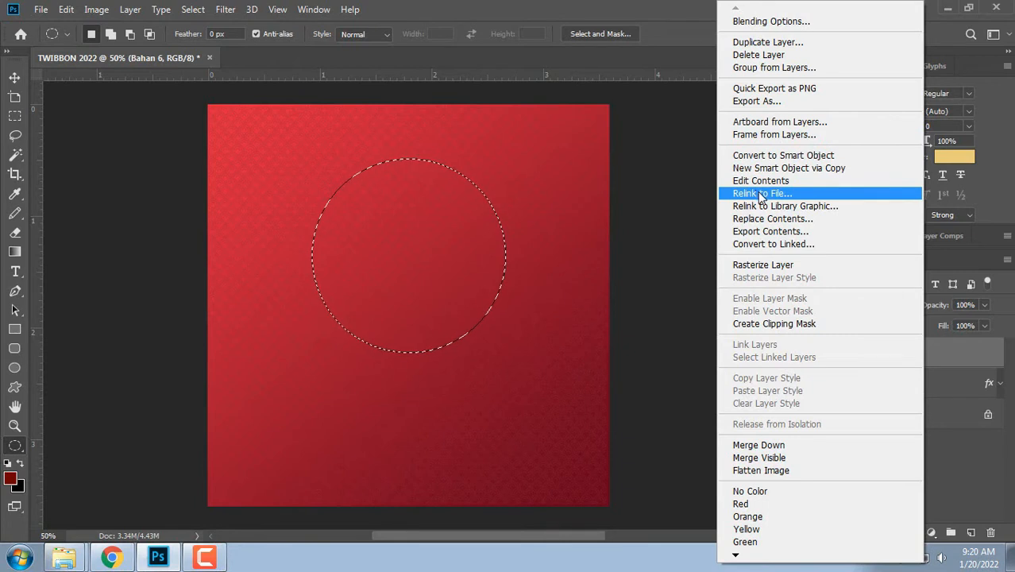
{"action": "left_click", "coordinate": [761, 264]}
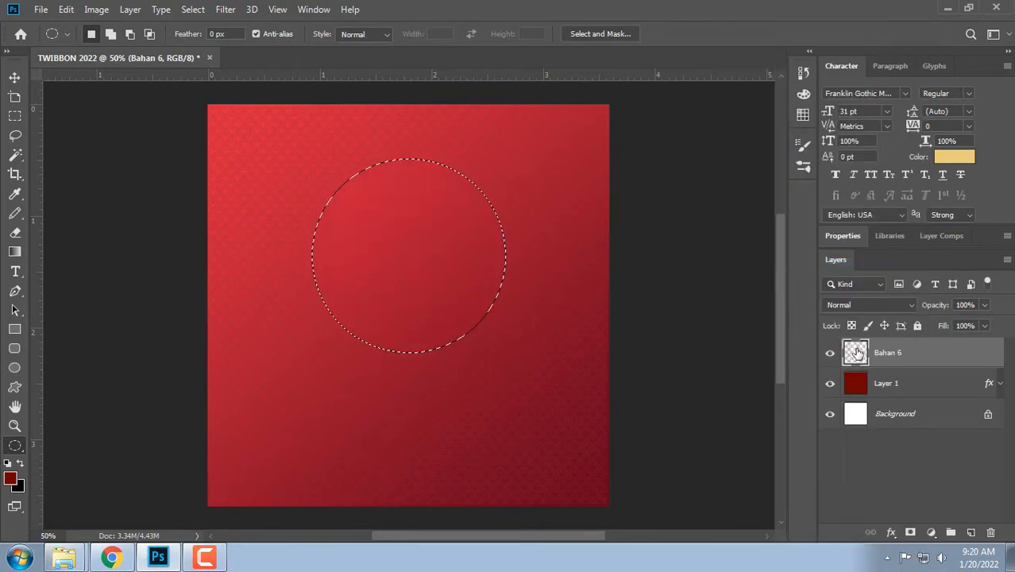
Step: Delete the circular selection from Layer 1, hide the Background layer and clear the selection
{"action": "left_click", "coordinate": [888, 386]}
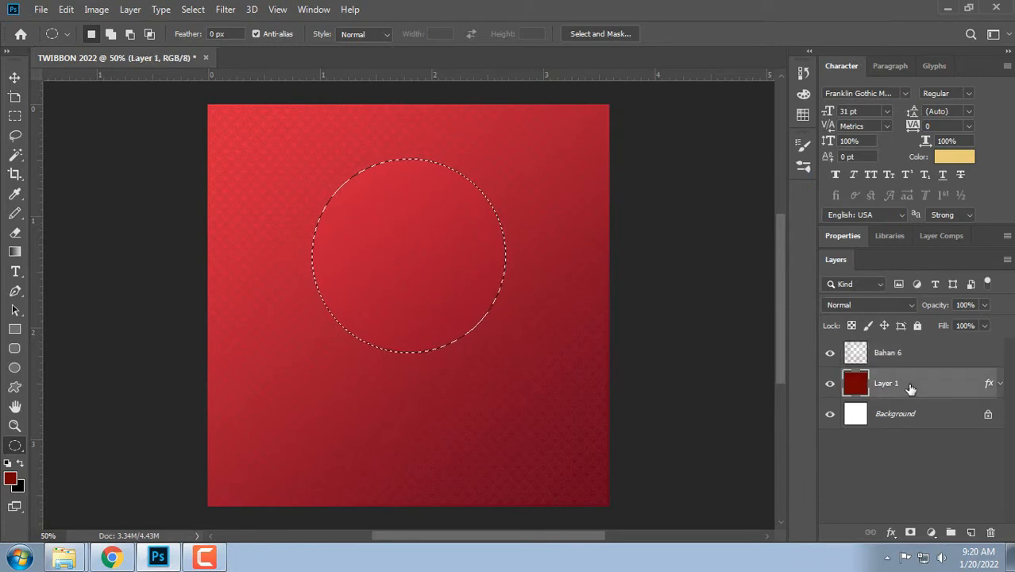
{"action": "key", "text": "Delete"}
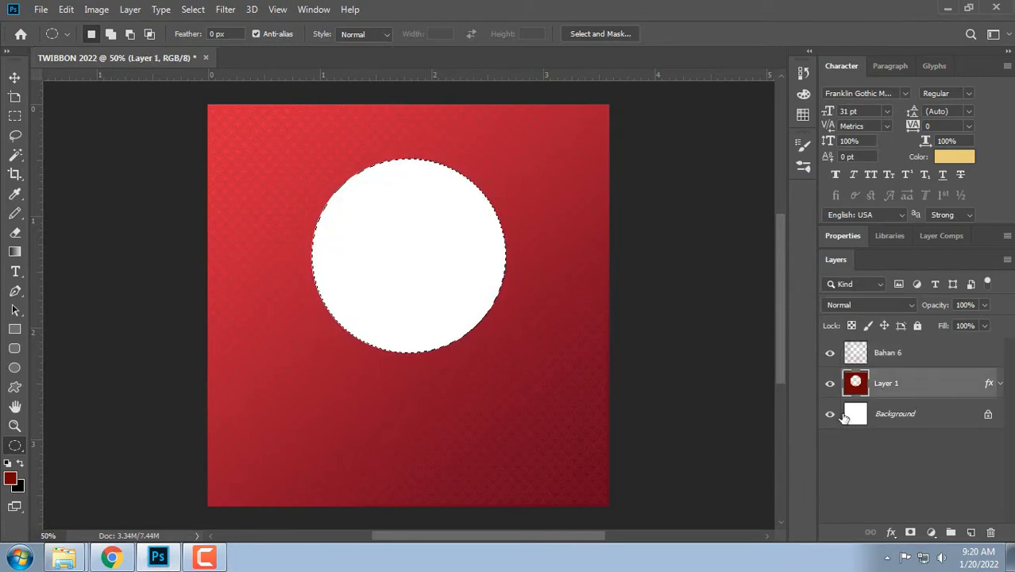
{"action": "left_click", "coordinate": [831, 417]}
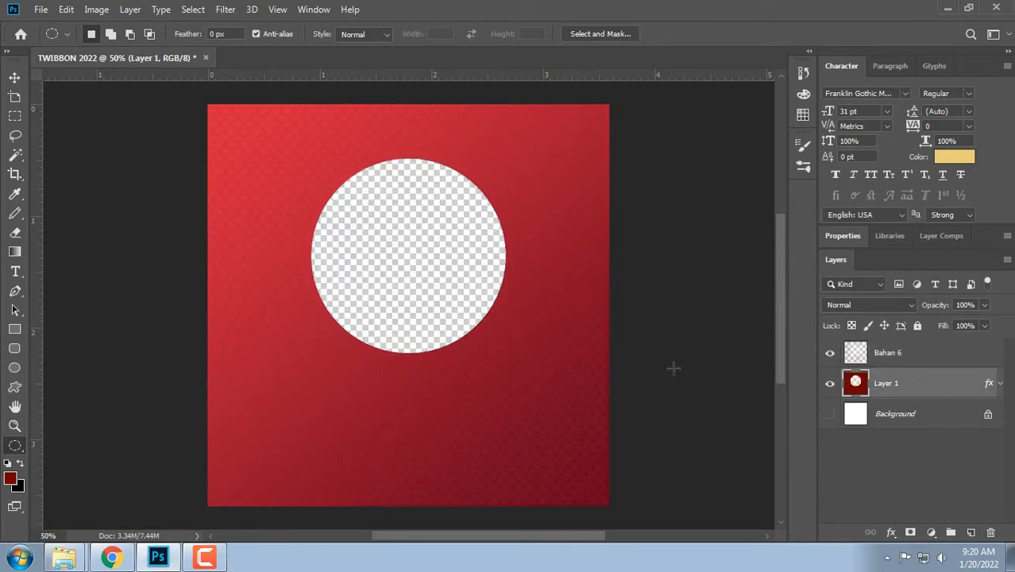
Step: Copy the gold ring from Bahan 1 in the Imlek folder into TWIBBON 2022 and move its layer above Bahan 6
{"action": "left_click", "coordinate": [15, 77]}
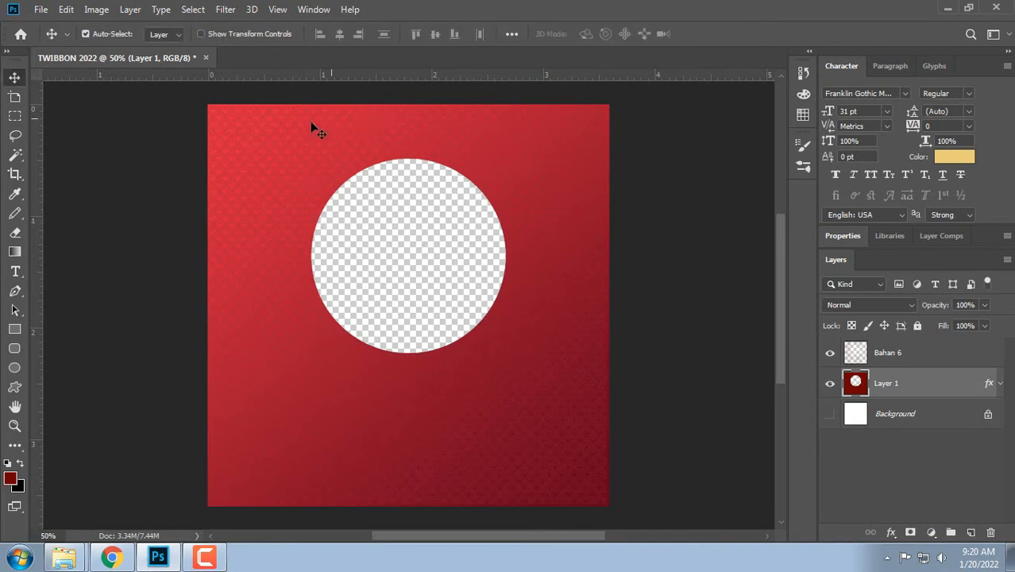
{"action": "mouse_move", "coordinate": [65, 556]}
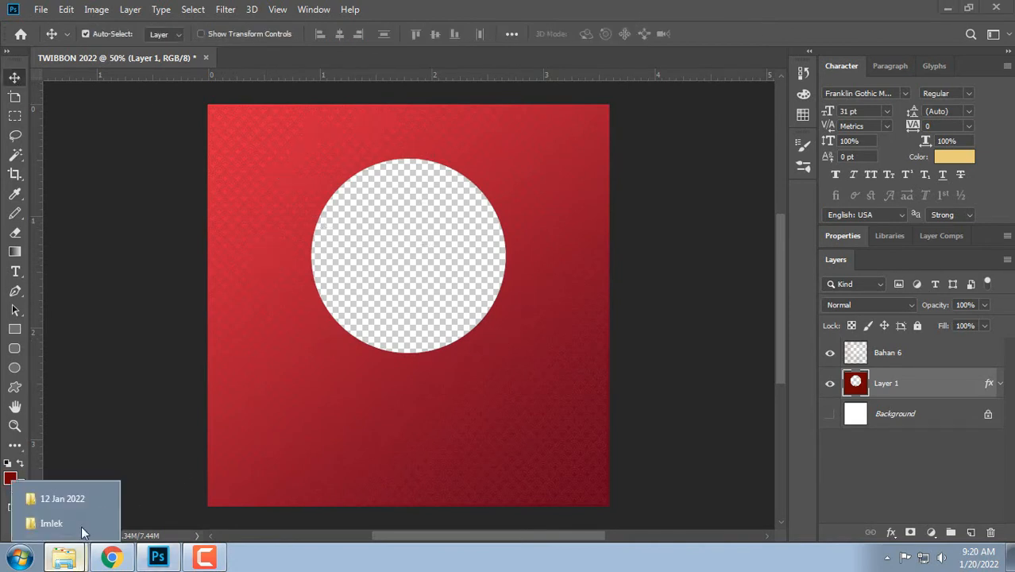
{"action": "left_click", "coordinate": [61, 525]}
{"action": "left_click_drag", "start_coordinate": [316, 141], "coordinate": [392, 305]}
{"action": "left_click_drag", "start_coordinate": [468, 82], "coordinate": [467, 62]}
{"action": "left_click_drag", "start_coordinate": [413, 175], "coordinate": [407, 270]}
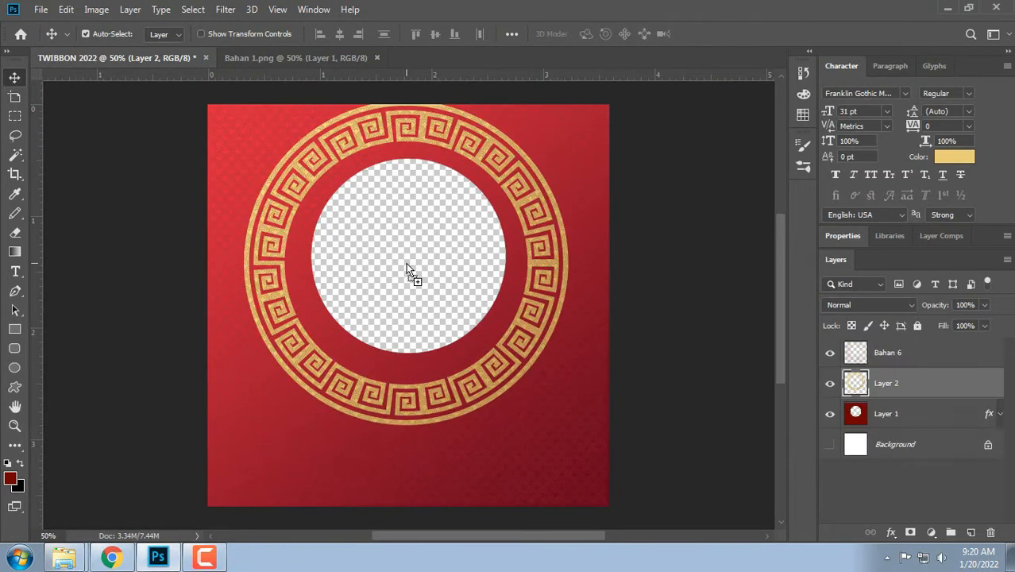
{"action": "key", "text": "ctrl+t"}
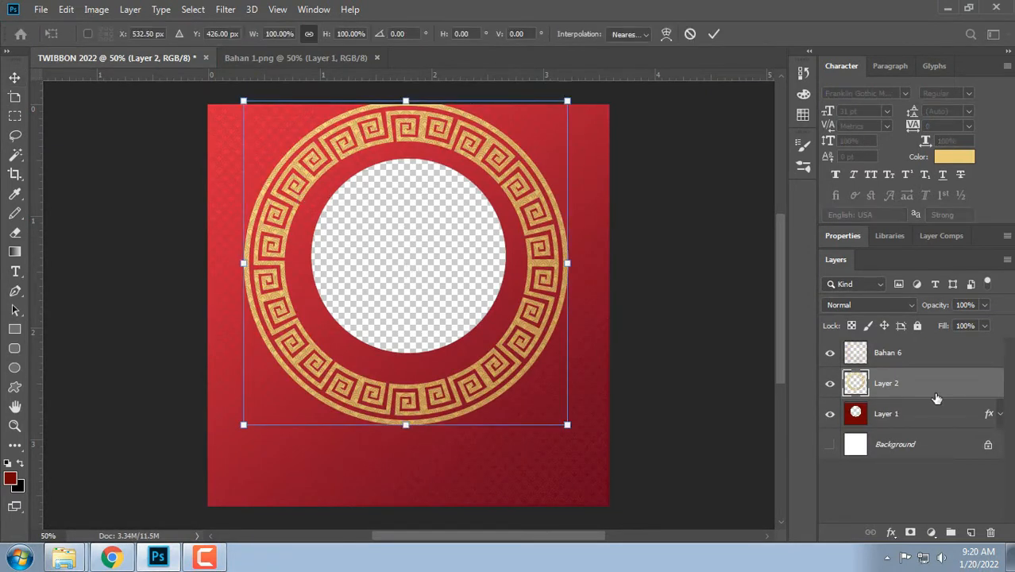
{"action": "left_click_drag", "start_coordinate": [936, 397], "coordinate": [900, 354]}
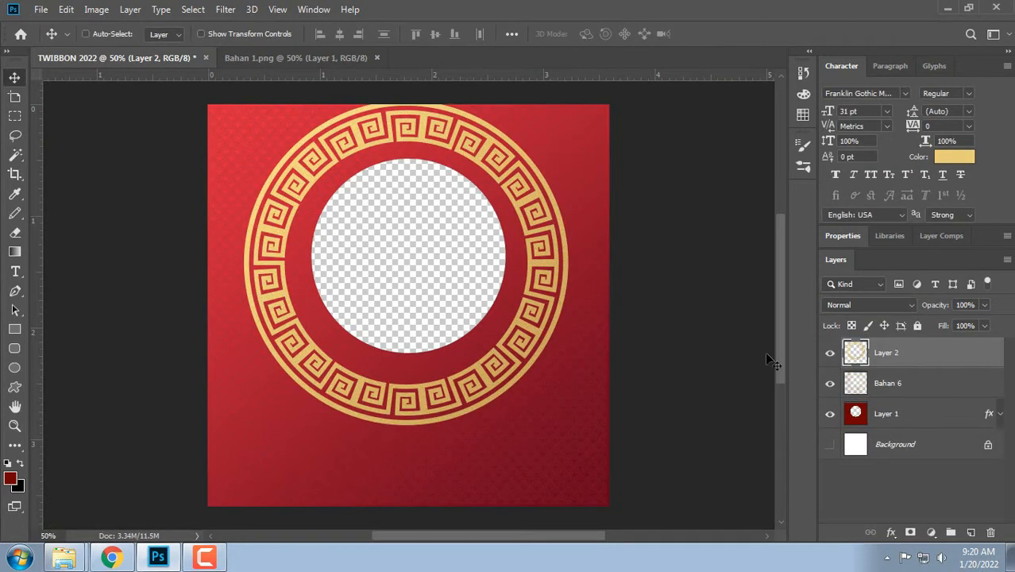
Step: Scale the gold ring to about 79% and center it around the circular cutout so it borders the transparent area
{"action": "key", "text": "ctrl+t"}
{"action": "left_click_drag", "start_coordinate": [244, 100], "coordinate": [344, 201]}
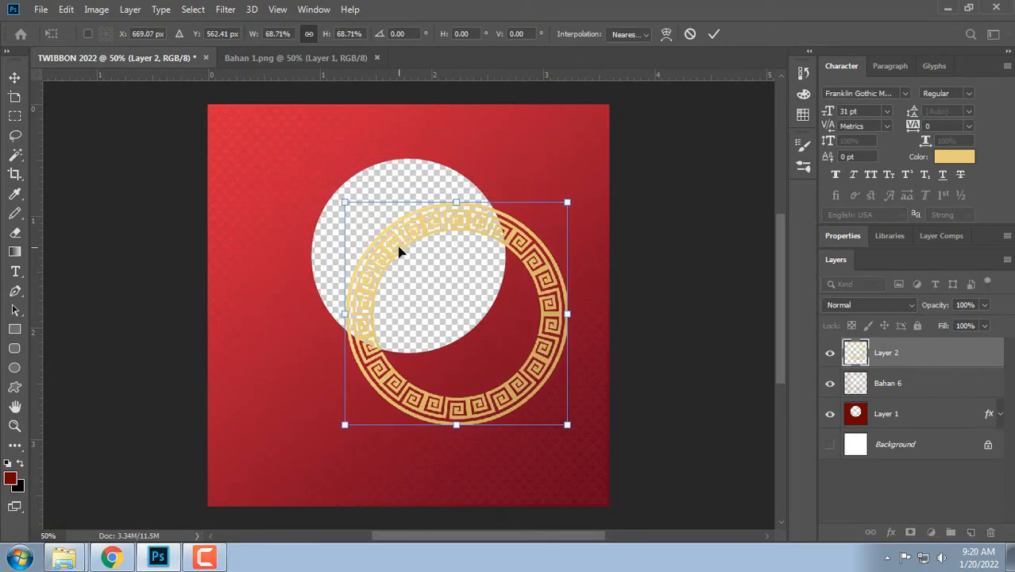
{"action": "left_click_drag", "start_coordinate": [400, 252], "coordinate": [352, 185]}
{"action": "left_click_drag", "start_coordinate": [519, 360], "coordinate": [536, 374]}
{"action": "left_click_drag", "start_coordinate": [291, 134], "coordinate": [288, 126]}
{"action": "left_click_drag", "start_coordinate": [357, 235], "coordinate": [357, 236]}
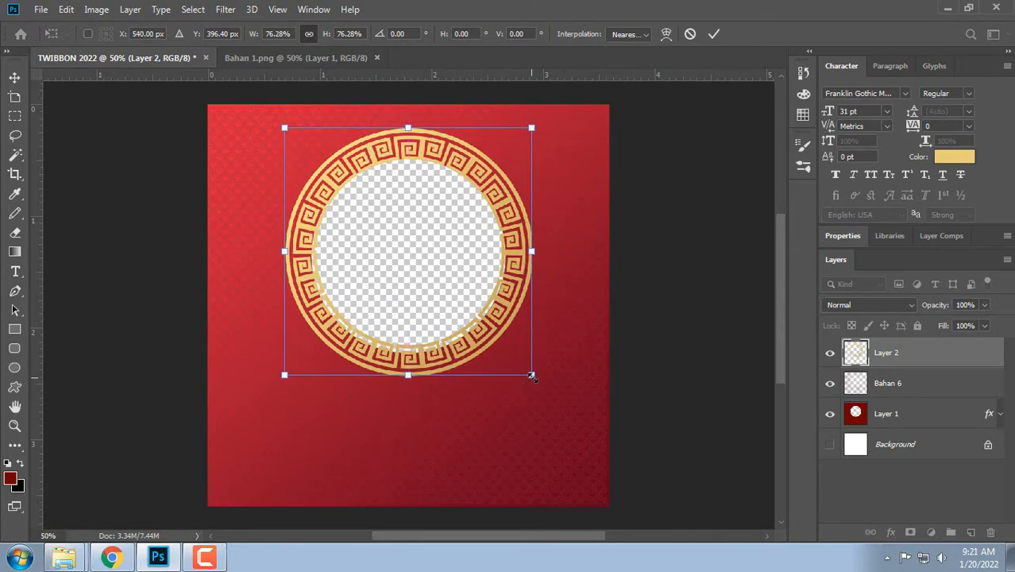
{"action": "left_click_drag", "start_coordinate": [531, 376], "coordinate": [536, 381]}
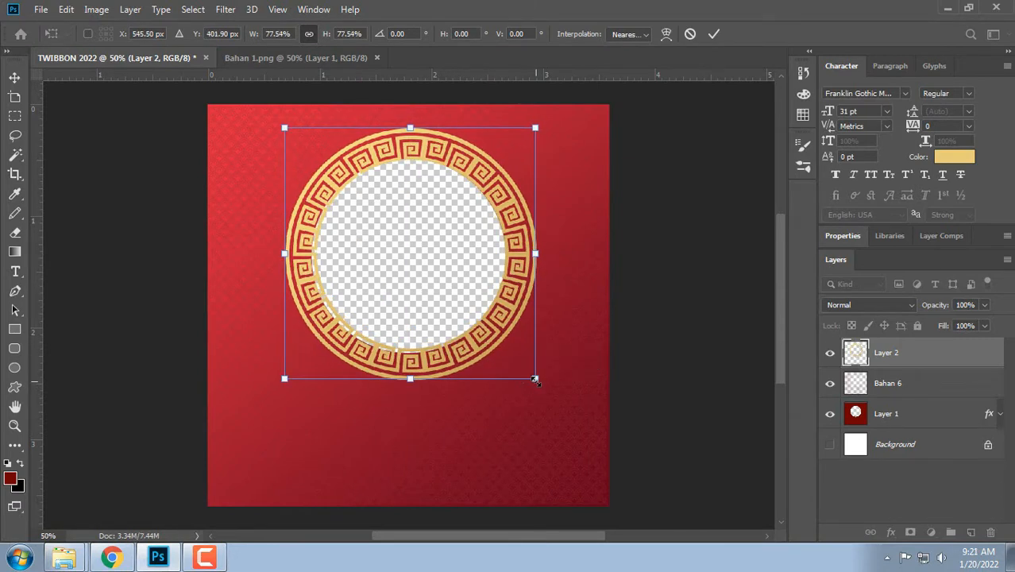
{"action": "left_click_drag", "start_coordinate": [283, 380], "coordinate": [278, 384]}
{"action": "key", "text": "Up"}
{"action": "key", "text": "Up"}
{"action": "key", "text": "Up"}
{"action": "key", "text": "Up"}
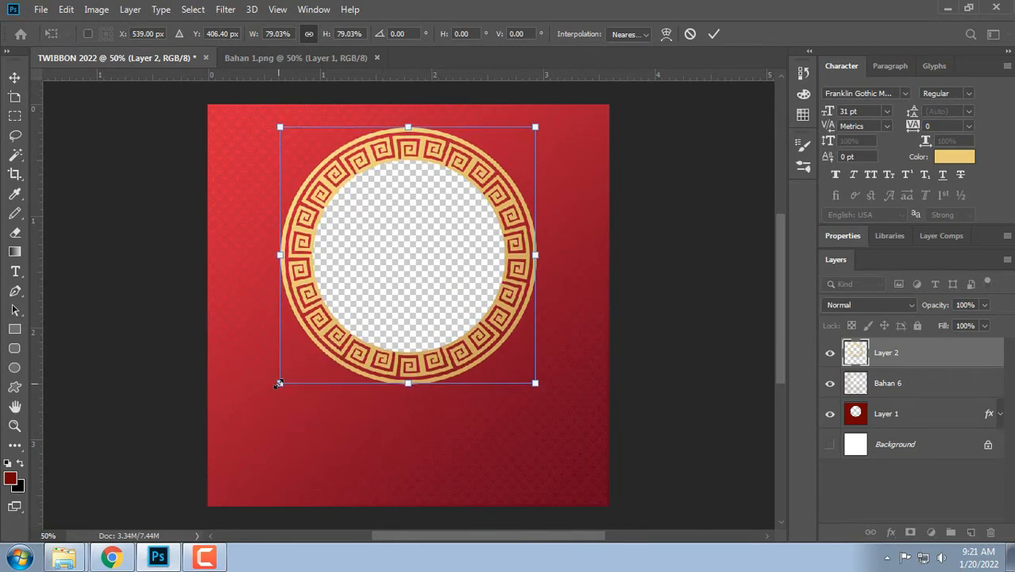
{"action": "key", "text": "Return"}
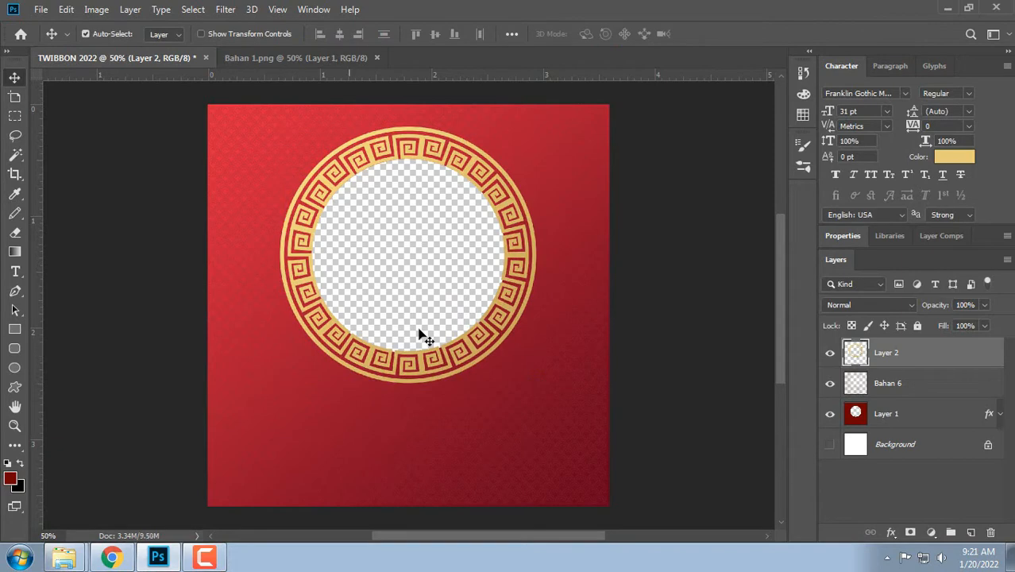
Step: Check the ring's fit around the cutout and close the Bahan 1.png document
{"action": "scroll", "coordinate": [467, 311], "scroll_direction": "down", "scroll_amount": 1}
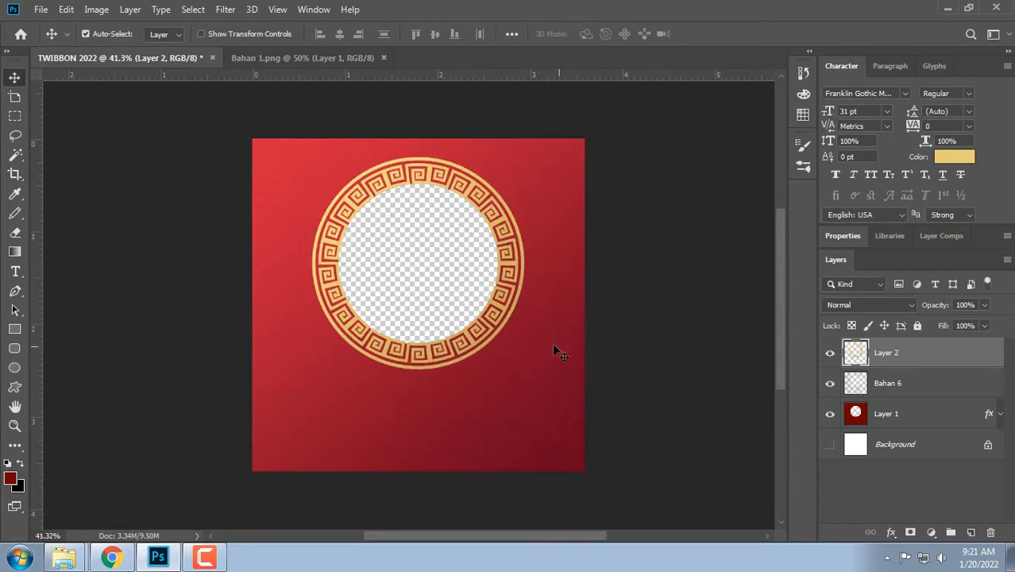
{"action": "scroll", "coordinate": [483, 296], "scroll_direction": "up", "scroll_amount": 2}
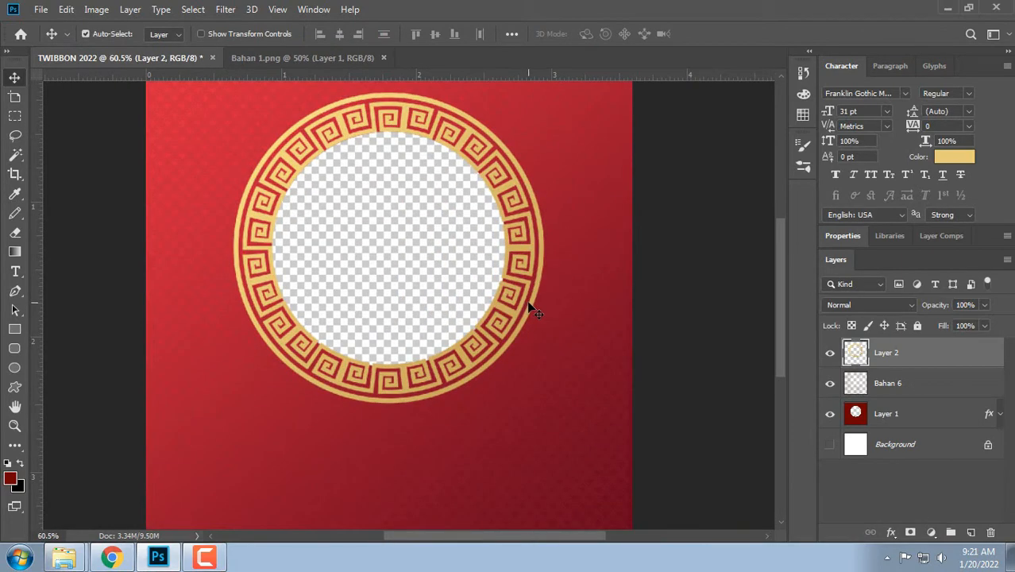
{"action": "scroll", "coordinate": [531, 311], "scroll_direction": "down", "scroll_amount": 1}
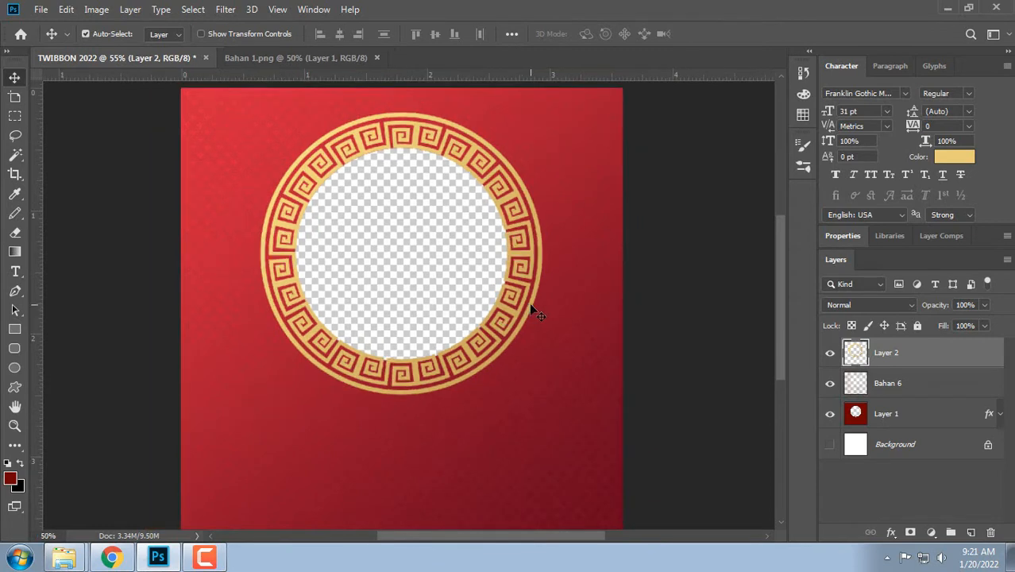
{"action": "scroll", "coordinate": [537, 313], "scroll_direction": "down", "scroll_amount": 1}
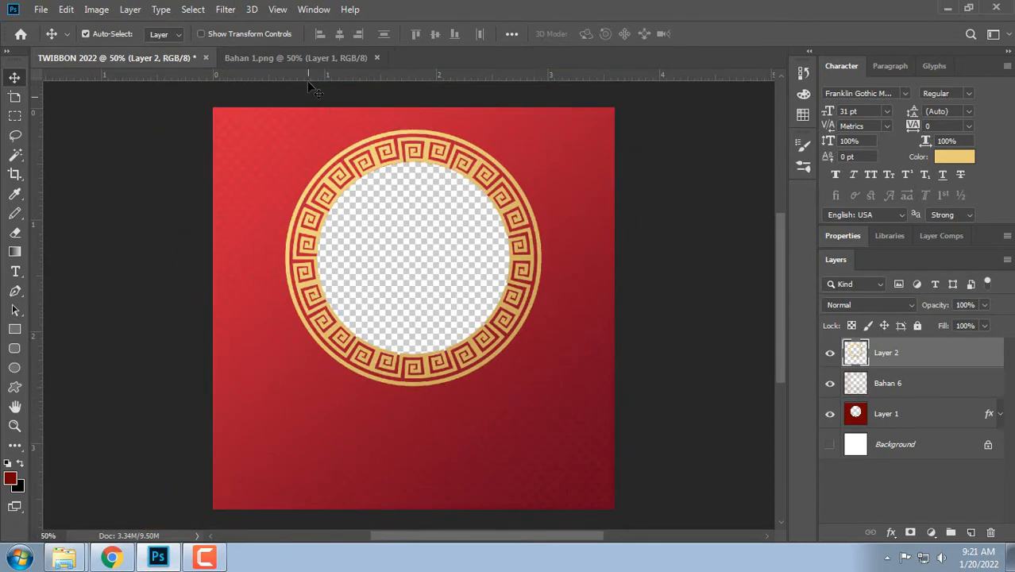
{"action": "left_click", "coordinate": [377, 57]}
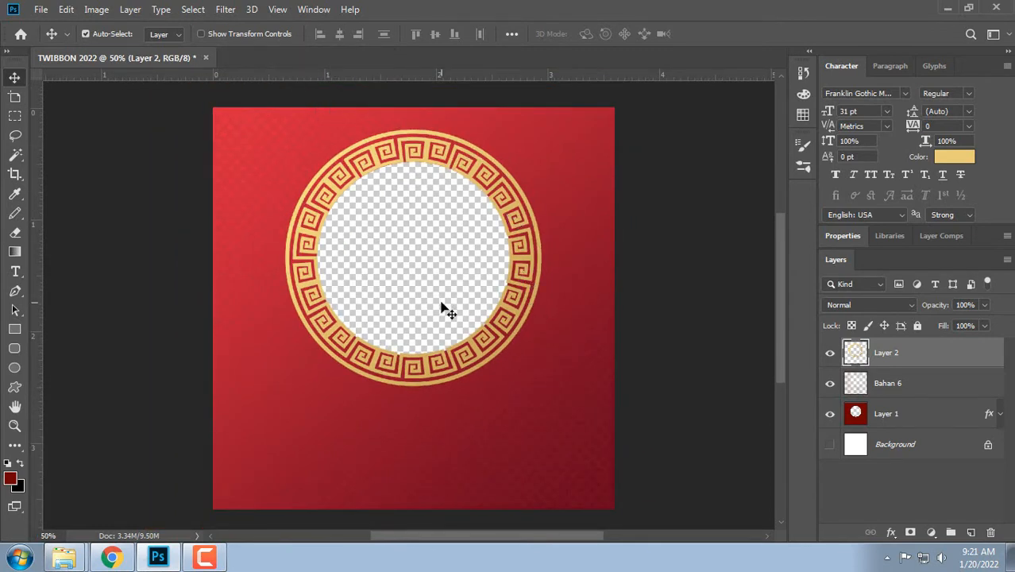
Step: Open 7-300 and Bahan 2 through Bahan 5 from the Imlek folder as separate Photoshop documents
{"action": "key", "text": "alt+Tab"}
{"action": "left_click", "coordinate": [422, 158]}
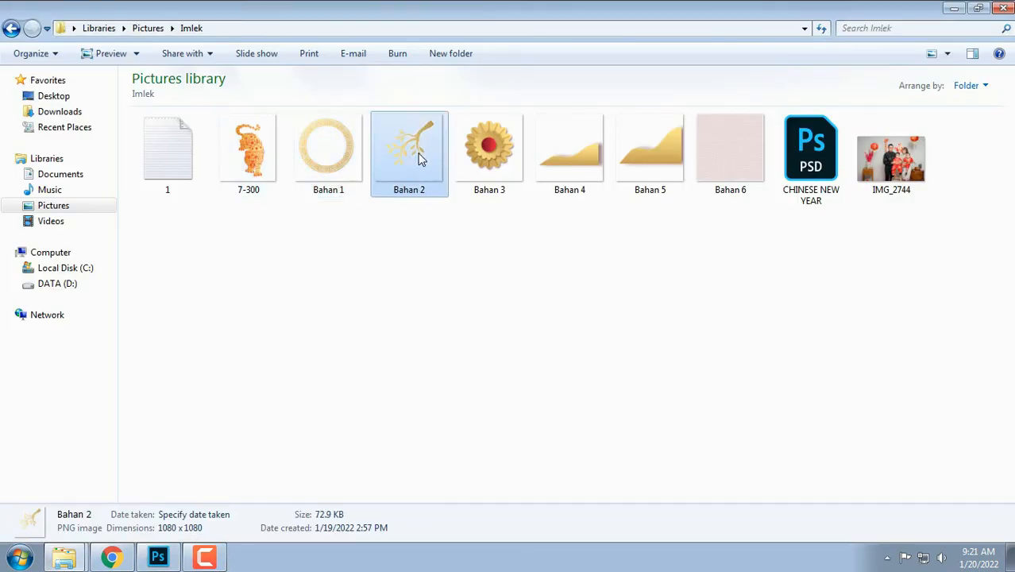
{"action": "left_click", "coordinate": [653, 159], "text": "shift"}
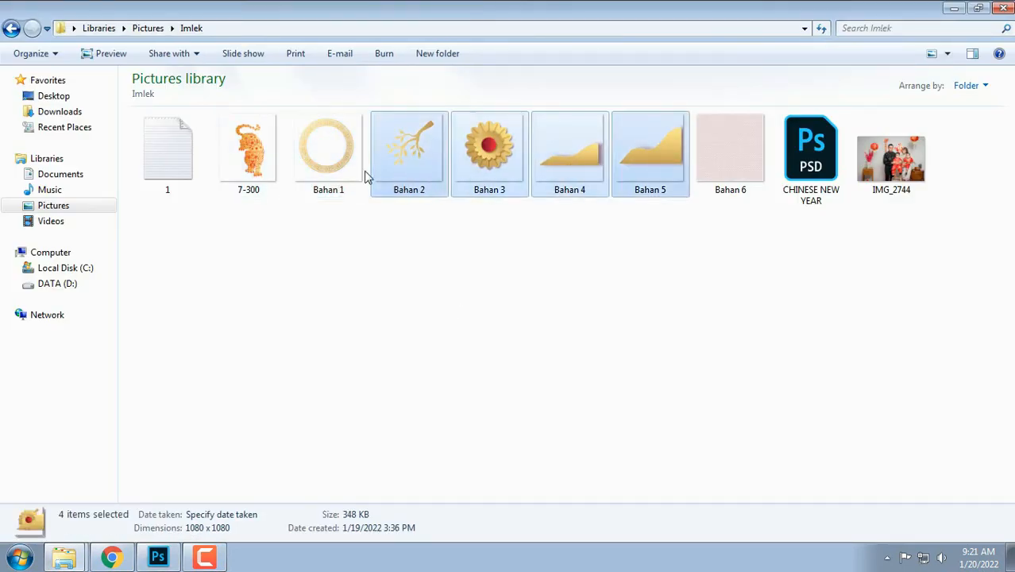
{"action": "left_click", "coordinate": [253, 163], "text": "ctrl"}
{"action": "left_click_drag", "start_coordinate": [253, 163], "coordinate": [569, 53]}
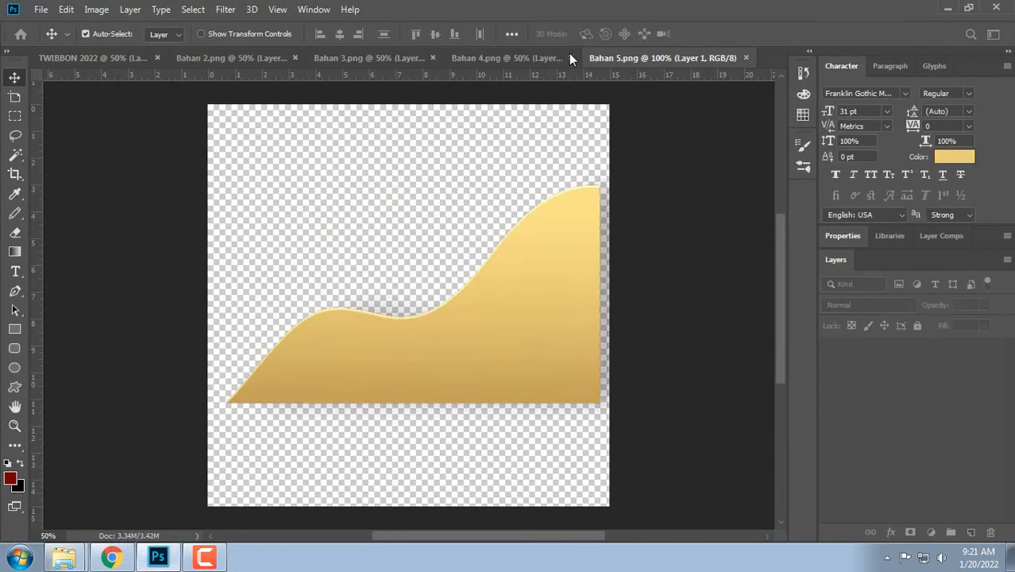
Step: Copy the gold branch from Bahan 2.png into TWIBBON 2022 and place it over the canvas's upper-right area
{"action": "left_click", "coordinate": [192, 58]}
{"action": "left_click_drag", "start_coordinate": [489, 210], "coordinate": [294, 148]}
{"action": "left_click_drag", "start_coordinate": [497, 170], "coordinate": [534, 172]}
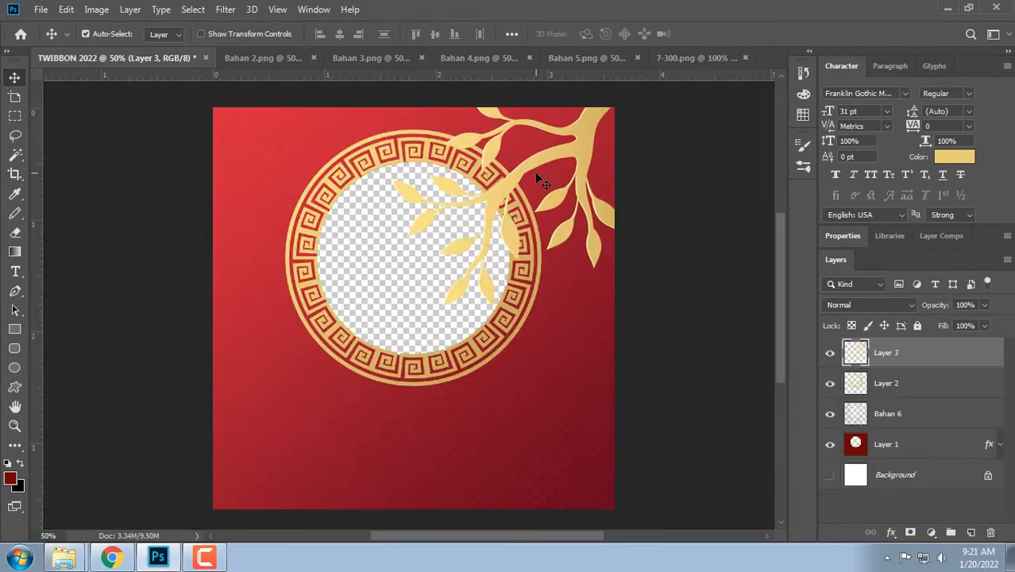
Step: Scale the gold branch to about 34% and fit it into the canvas's upper-right corner with its stem meeting the edge
{"action": "key", "text": "ctrl+t"}
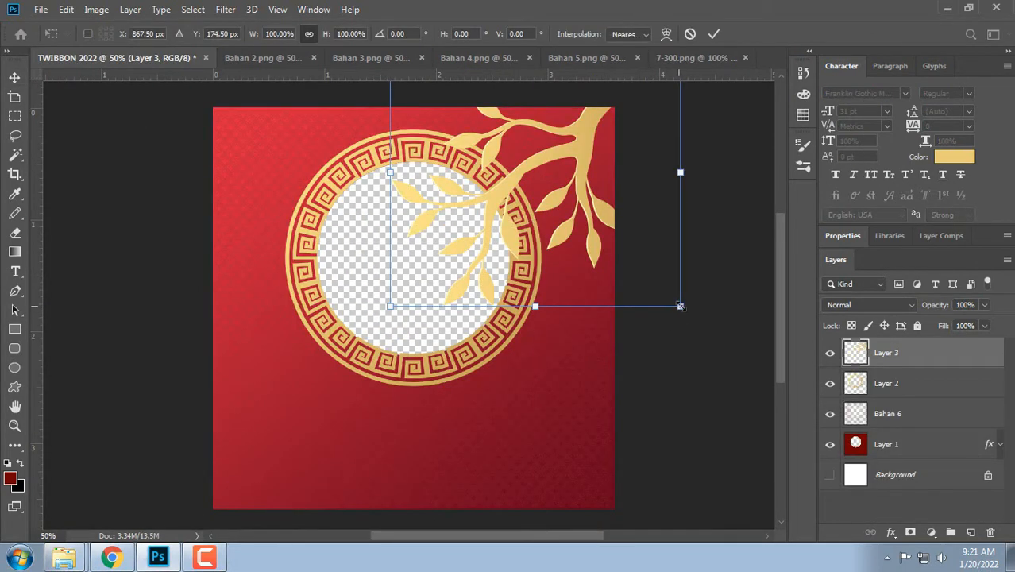
{"action": "left_click_drag", "start_coordinate": [680, 306], "coordinate": [581, 190]}
{"action": "left_click_drag", "start_coordinate": [465, 94], "coordinate": [520, 145]}
{"action": "left_click_drag", "start_coordinate": [585, 182], "coordinate": [581, 138]}
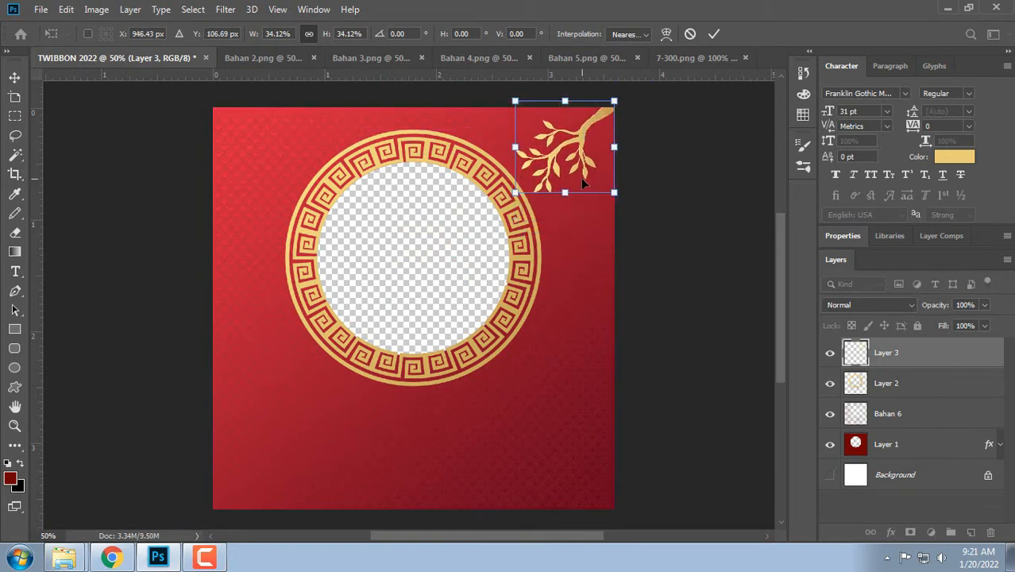
{"action": "key", "text": "Right"}
{"action": "key", "text": "Right"}
{"action": "key", "text": "Right"}
{"action": "key", "text": "Right"}
{"action": "key", "text": "Right"}
{"action": "key", "text": "Right"}
{"action": "key", "text": "Right"}
{"action": "key", "text": "Right"}
{"action": "key", "text": "Down"}
{"action": "key", "text": "Down"}
{"action": "key", "text": "Down"}
{"action": "key", "text": "Down"}
{"action": "key", "text": "Down"}
{"action": "key", "text": "Down"}
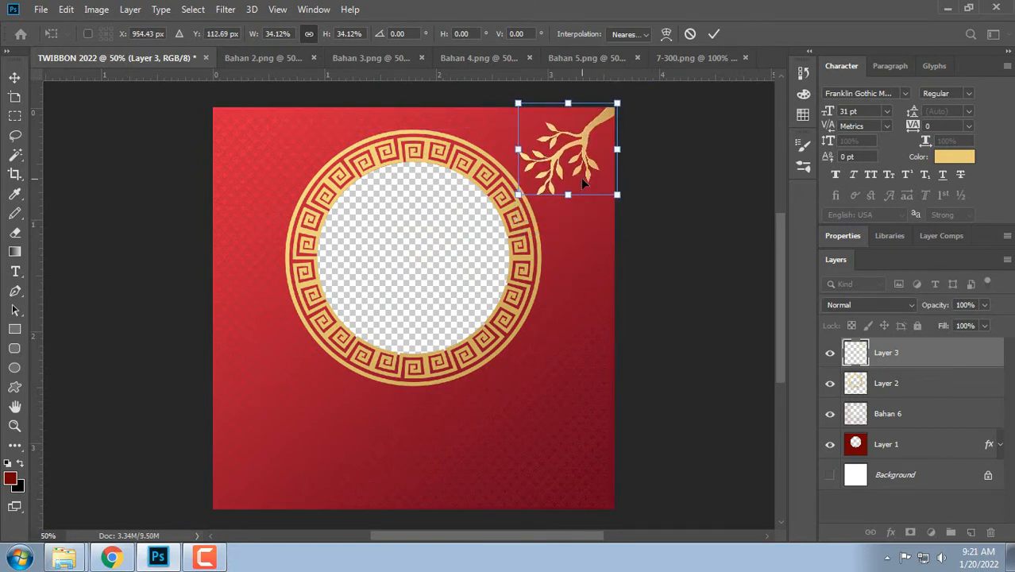
{"action": "key", "text": "Return"}
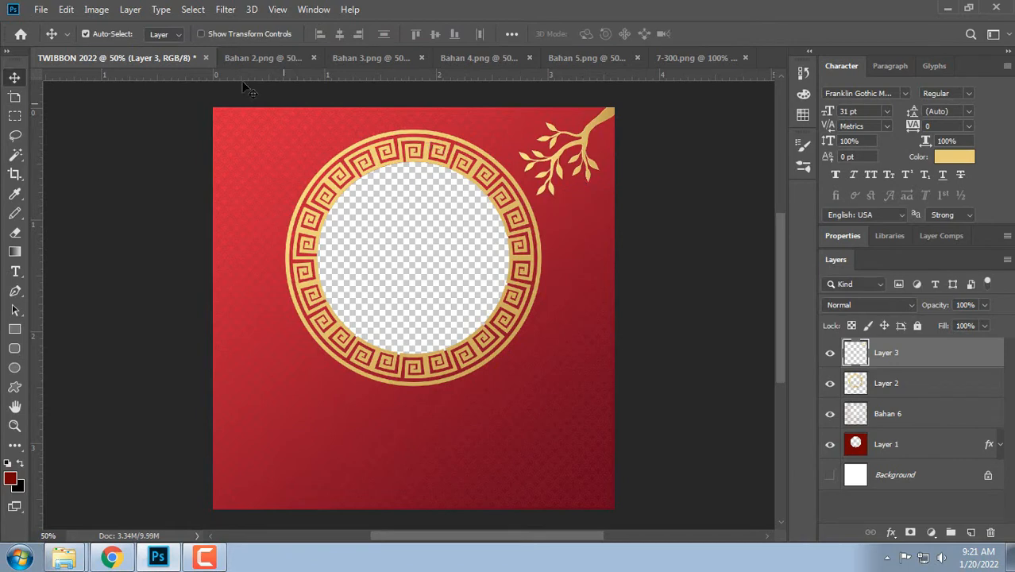
Step: Close Bahan 2.png and copy the gold flower from Bahan 3.png into TWIBBON 2022
{"action": "left_click", "coordinate": [293, 58]}
{"action": "left_click", "coordinate": [301, 59]}
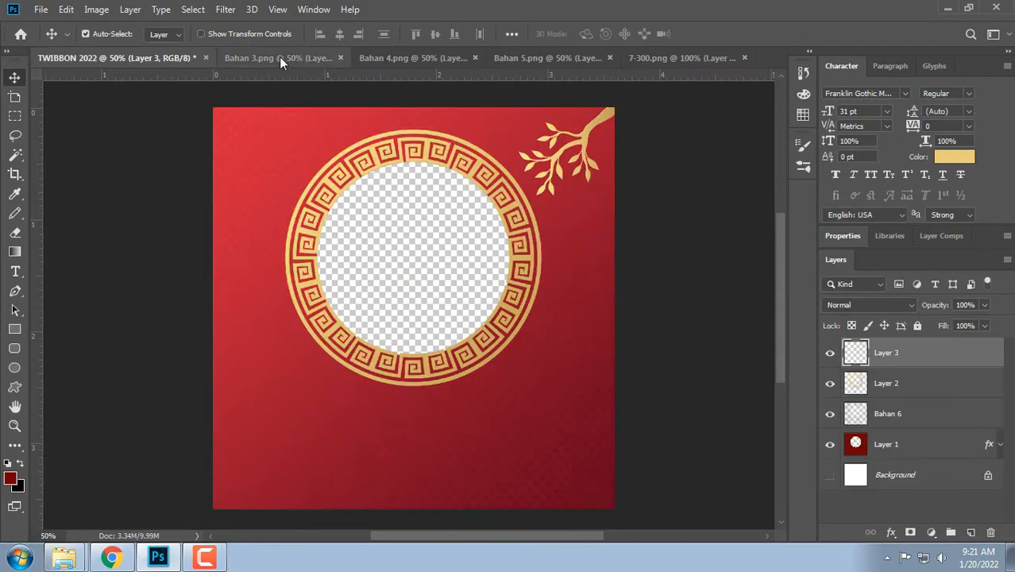
{"action": "left_click", "coordinate": [278, 56]}
{"action": "left_click_drag", "start_coordinate": [425, 259], "coordinate": [393, 260]}
Step: Shrink the gold flower and place it below the branch, centered at about X 990 px, Y 353 px
{"action": "key", "text": "ctrl+t"}
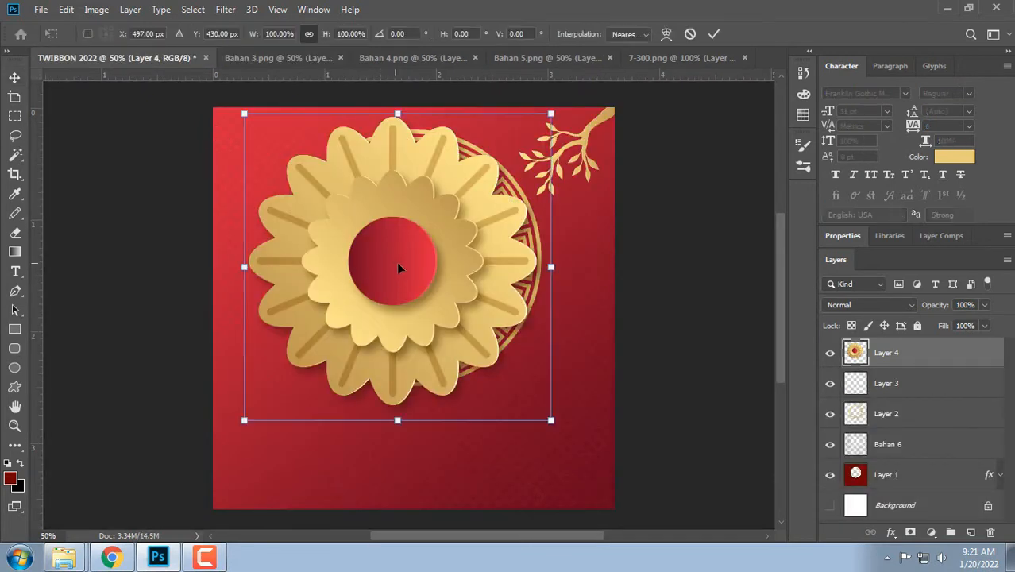
{"action": "left_click_drag", "start_coordinate": [244, 112], "coordinate": [578, 244]}
{"action": "key", "text": "Return"}
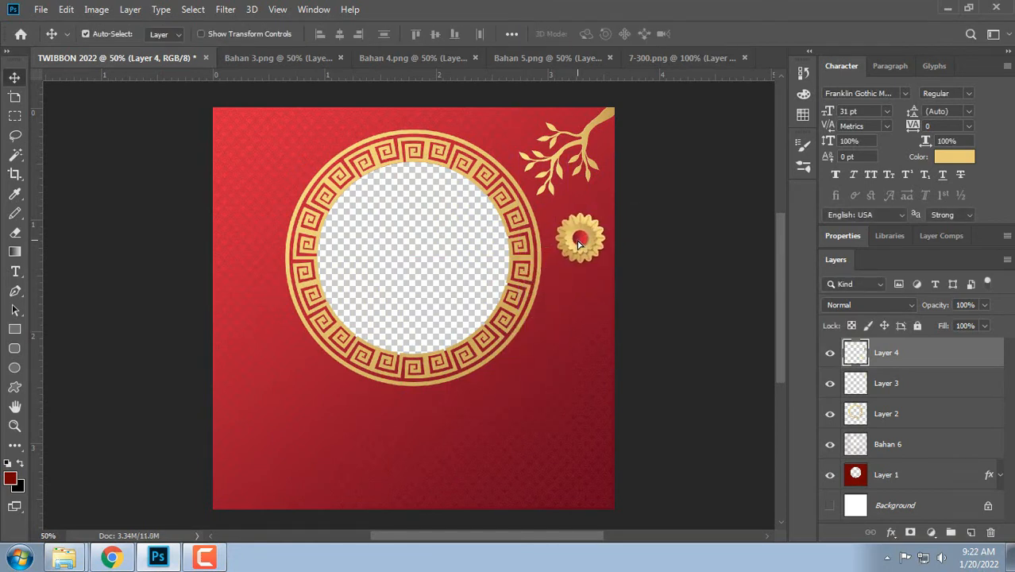
Step: Duplicate the gold flower, move the copy below and left of the original, and shrink it to a smaller flower
{"action": "key", "text": "ctrl+j"}
{"action": "key", "text": "ctrl+t"}
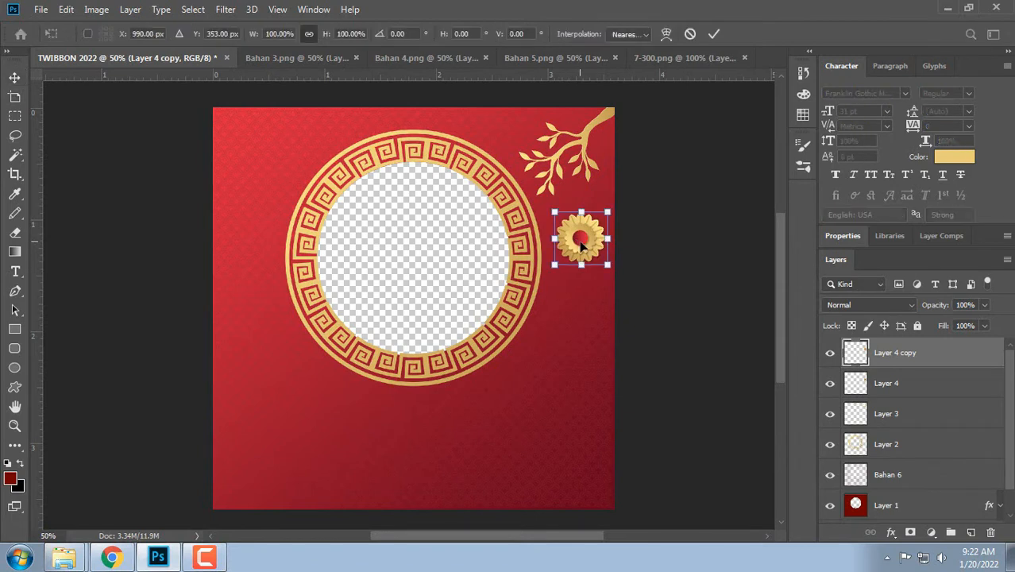
{"action": "left_click_drag", "start_coordinate": [578, 243], "coordinate": [560, 306]}
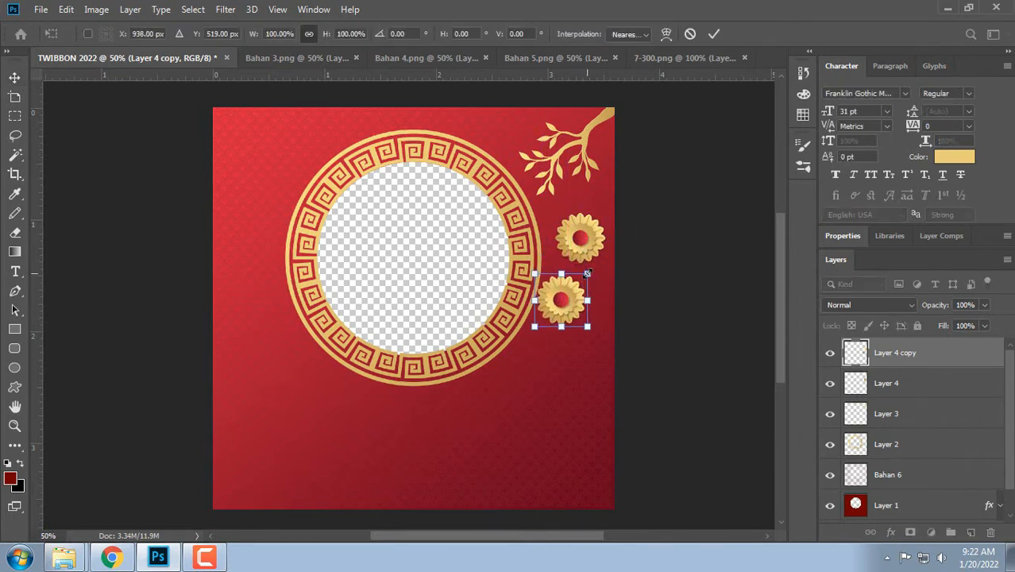
{"action": "left_click_drag", "start_coordinate": [587, 273], "coordinate": [558, 300]}
{"action": "key", "text": "Return"}
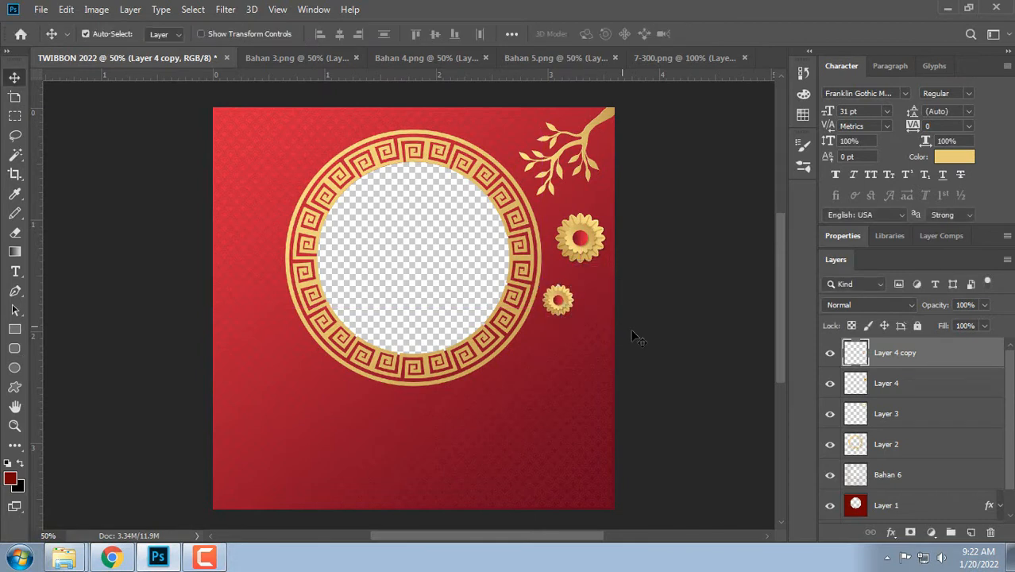
Step: Nudge the small flower copy slightly up and right, to a center at about X 935 px, Y 503 px
{"action": "key", "text": "Up"}
{"action": "key", "text": "Up"}
{"action": "key", "text": "Up"}
{"action": "key", "text": "Up"}
{"action": "key", "text": "Up"}
{"action": "key", "text": "Up"}
{"action": "key", "text": "Up"}
{"action": "key", "text": "Up"}
{"action": "key", "text": "Up"}
{"action": "key", "text": "Up"}
{"action": "key", "text": "Up"}
{"action": "key", "text": "Up"}
{"action": "key", "text": "Up"}
{"action": "key", "text": "Up"}
{"action": "key", "text": "Right"}
{"action": "key", "text": "Right"}
{"action": "key", "text": "Right"}
{"action": "key", "text": "Right"}
{"action": "key", "text": "Right"}
{"action": "key", "text": "Right"}
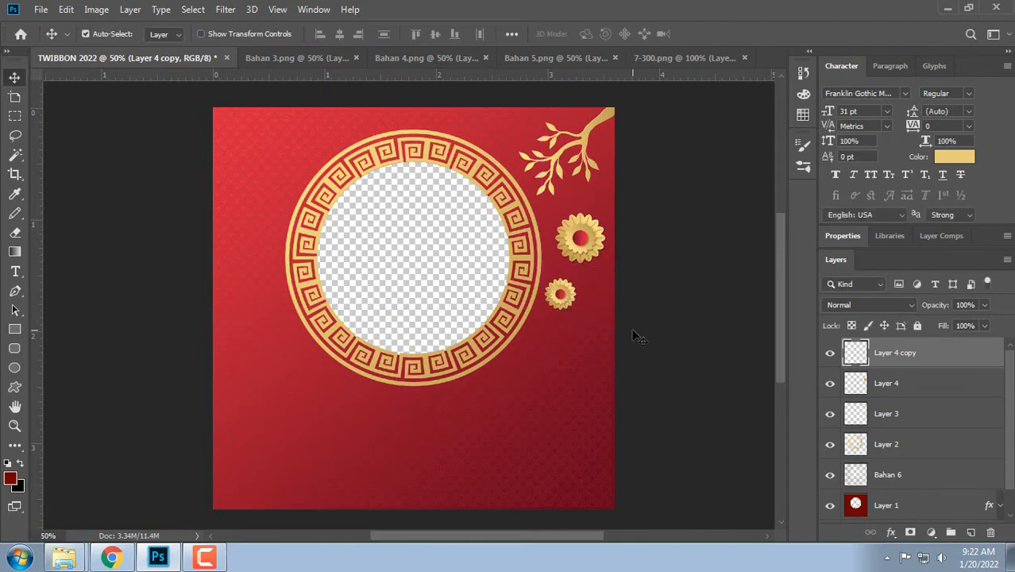
Step: Duplicate the small flower, enlarge the copy and place it below and to the right, near the canvas's right edge
{"action": "key", "text": "ctrl+j"}
{"action": "key", "text": "ctrl+t"}
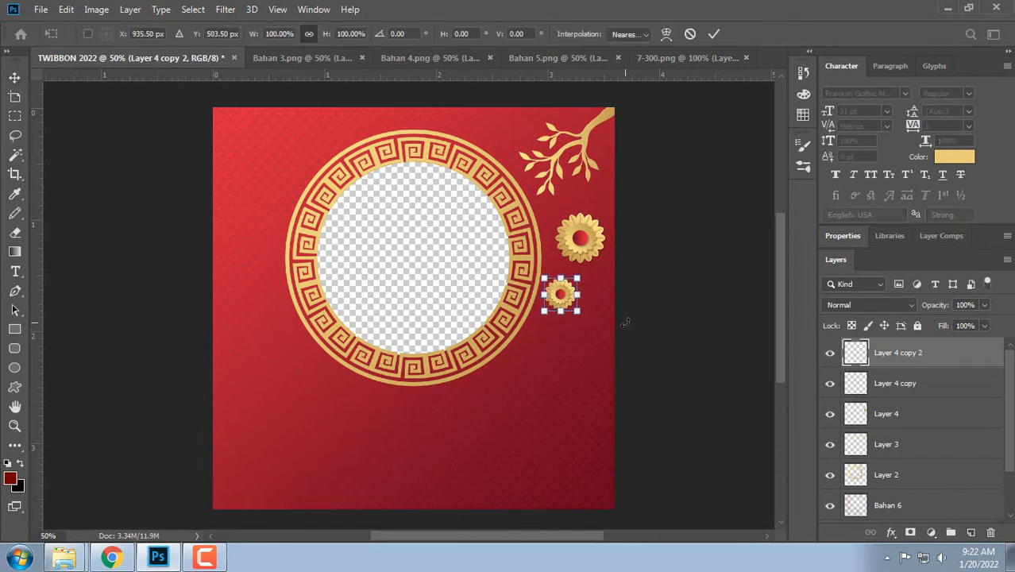
{"action": "left_click_drag", "start_coordinate": [567, 301], "coordinate": [608, 359]}
{"action": "key", "text": "Return"}
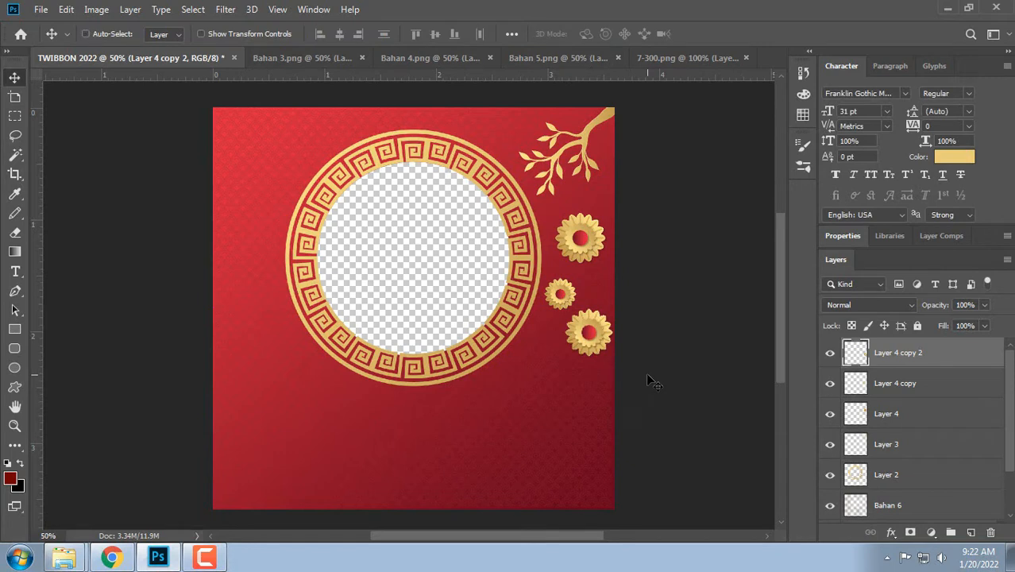
Step: Duplicate the lower large flower, shrink the copy and position it below and to the left, just off the ring's lower-right side
{"action": "key", "text": "ctrl+j"}
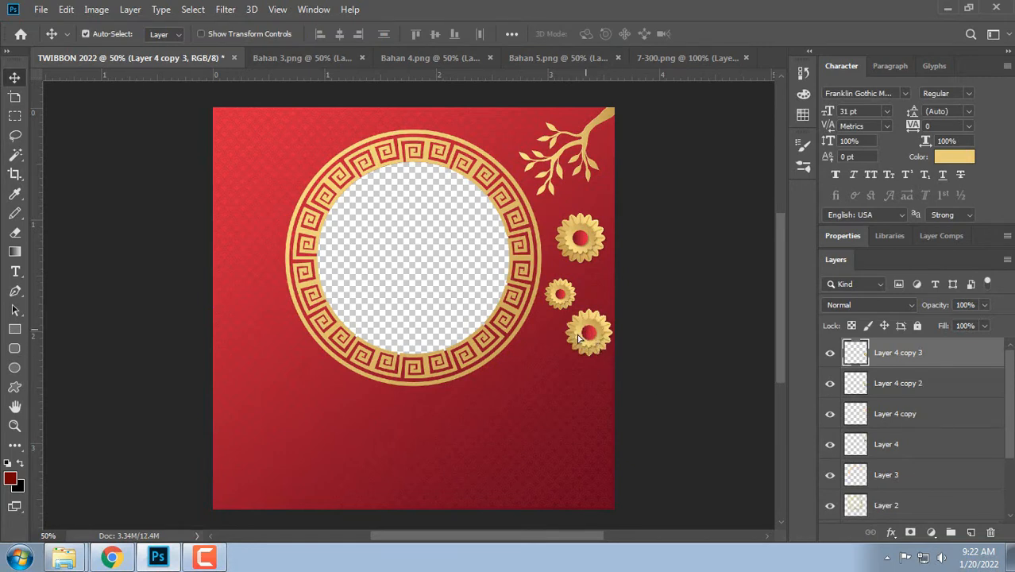
{"action": "left_click_drag", "start_coordinate": [578, 338], "coordinate": [538, 370]}
{"action": "key", "text": "ctrl+t"}
{"action": "key", "text": "Return"}
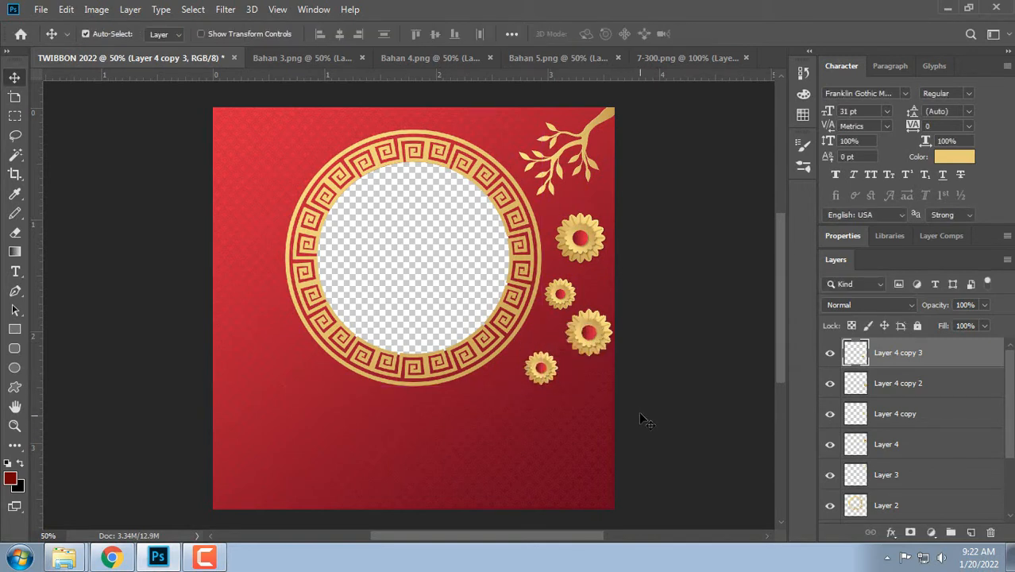
{"action": "key", "text": "Right"}
{"action": "key", "text": "shift+Right"}
{"action": "key", "text": "shift+Right"}
{"action": "key", "text": "Right"}
{"action": "key", "text": "Right"}
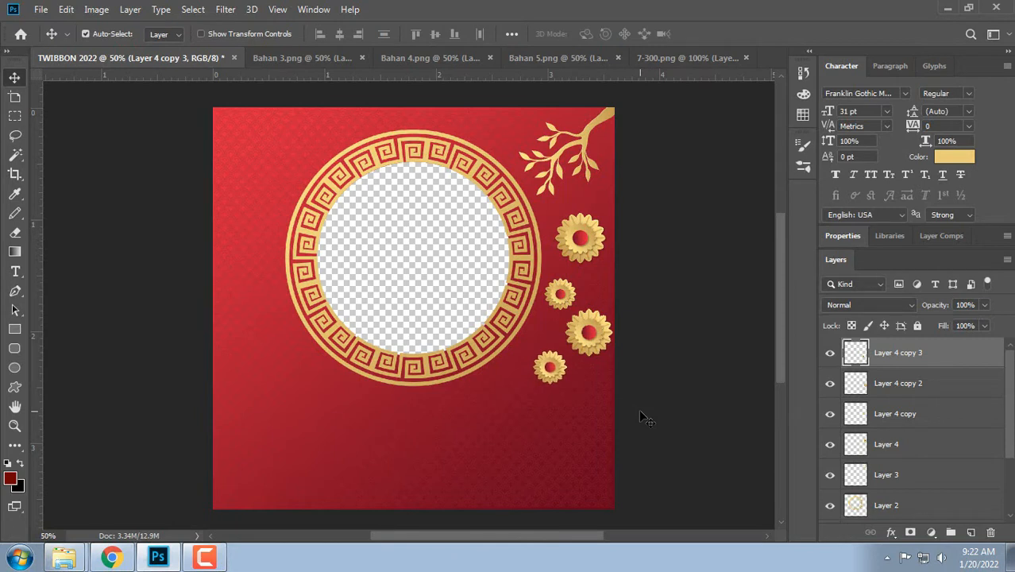
Step: Nudge the lowest small flower slightly up and left beside the ring's lower-right side, and deselect it
{"action": "key", "text": "shift+Up"}
{"action": "key", "text": "Up"}
{"action": "key", "text": "Up"}
{"action": "key", "text": "Left"}
{"action": "key", "text": "Left"}
{"action": "key", "text": "Left"}
{"action": "key", "text": "Left"}
{"action": "key", "text": "Left"}
{"action": "key", "text": "Left"}
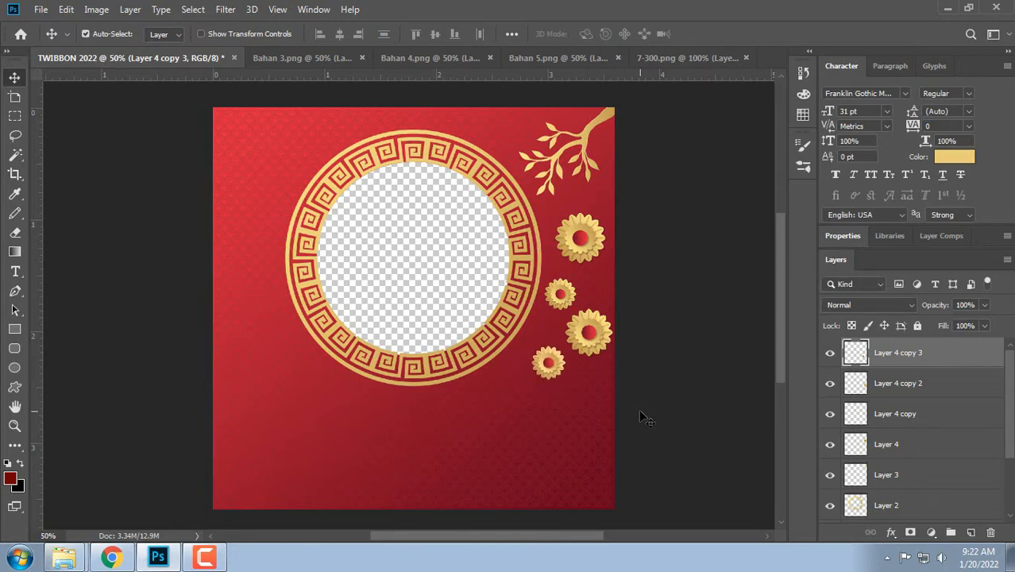
{"action": "left_click", "coordinate": [668, 343]}
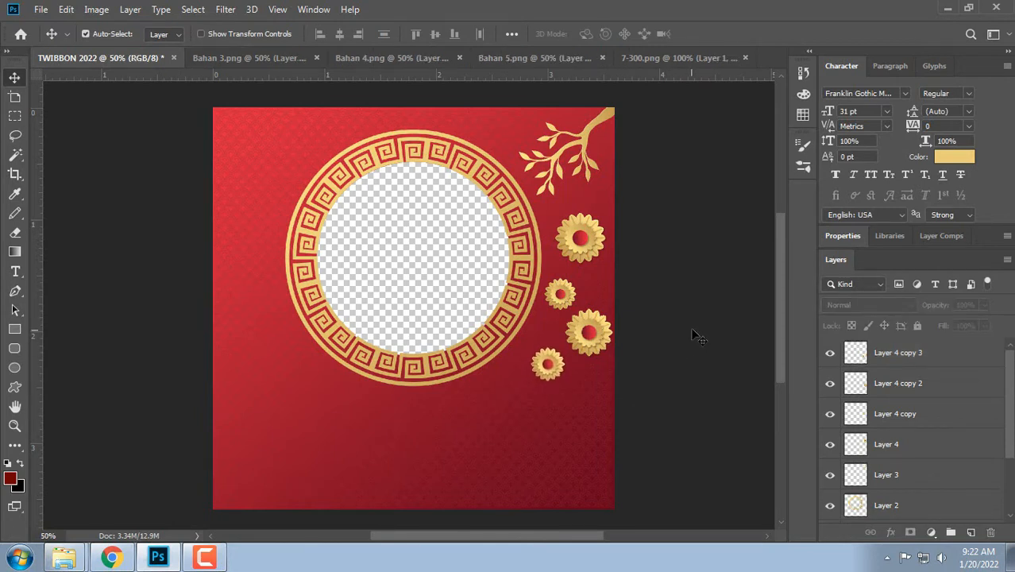
Step: Group the four flower layers, from Layer 4 through Layer 4 copy 3
{"action": "scroll", "coordinate": [677, 391], "scroll_direction": "down", "scroll_amount": 1}
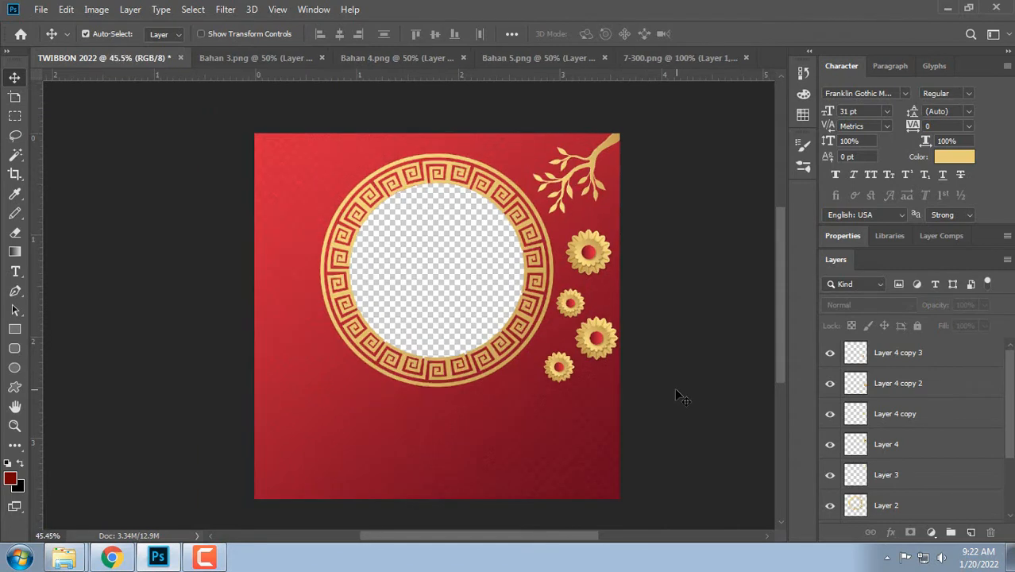
{"action": "left_click", "coordinate": [917, 352]}
{"action": "left_click", "coordinate": [897, 452], "text": "shift"}
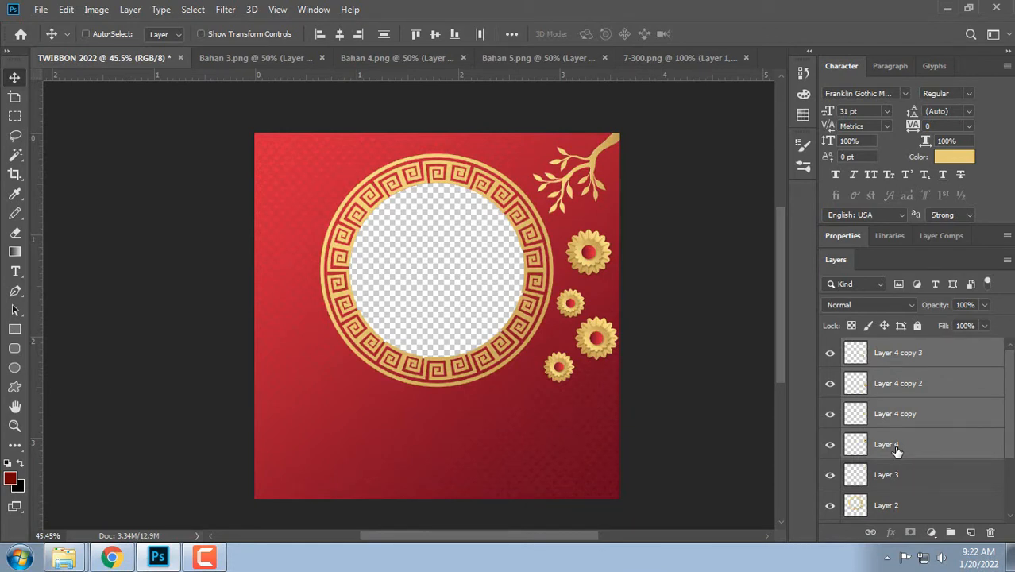
{"action": "key", "text": "ctrl+g"}
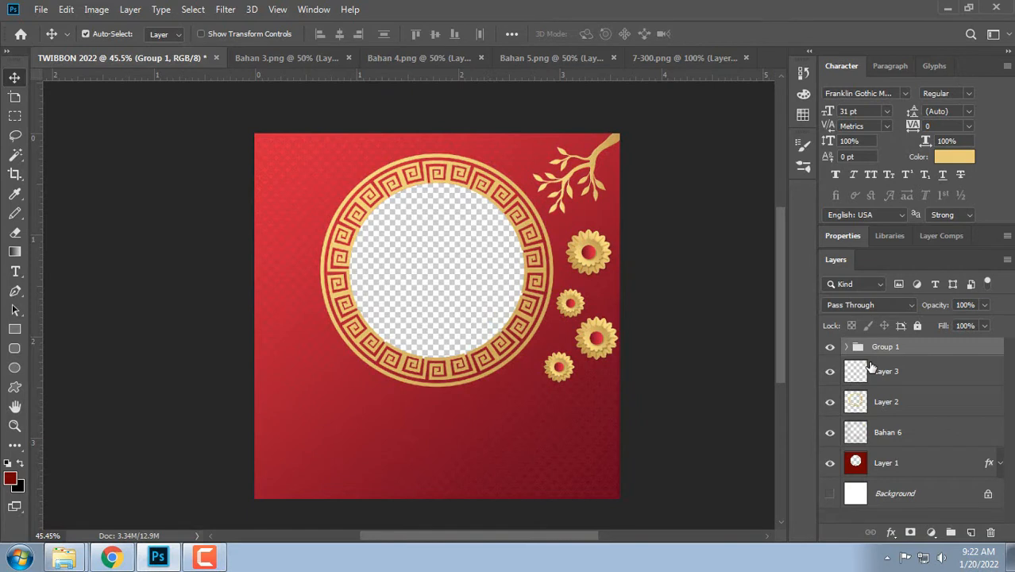
{"action": "key", "text": "ctrl+j"}
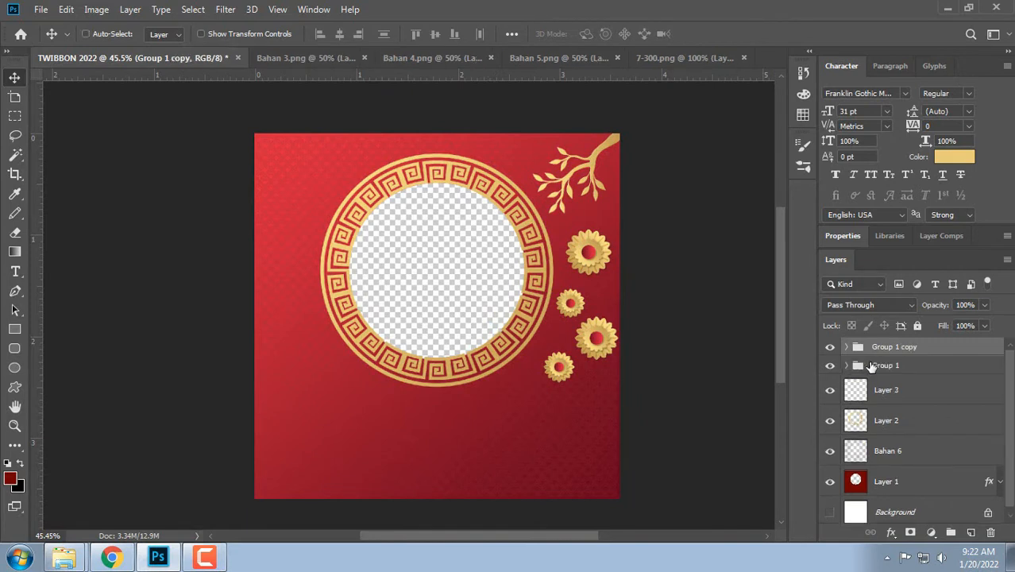
{"action": "key", "text": "Left"}
{"action": "key", "text": "Left"}
{"action": "key", "text": "Left"}
{"action": "key", "text": "Left"}
{"action": "key", "text": "Left"}
{"action": "key", "text": "Left"}
{"action": "key", "text": "Left"}
{"action": "key", "text": "Left"}
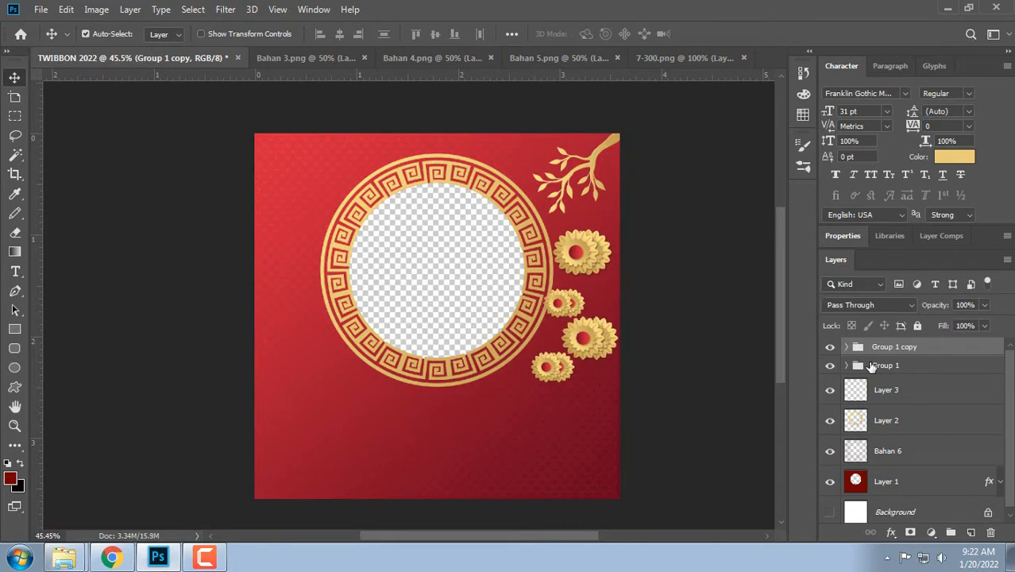
{"action": "key", "text": "Delete"}
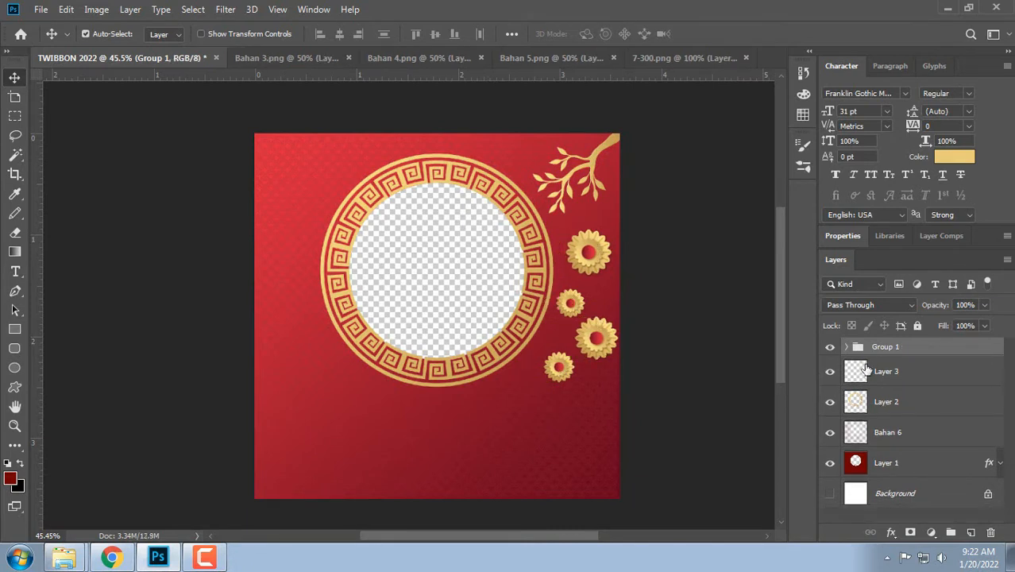
Step: Add the branch layer, Layer 3, to the flower group and duplicate the whole group
{"action": "left_click_drag", "start_coordinate": [885, 377], "coordinate": [887, 347]}
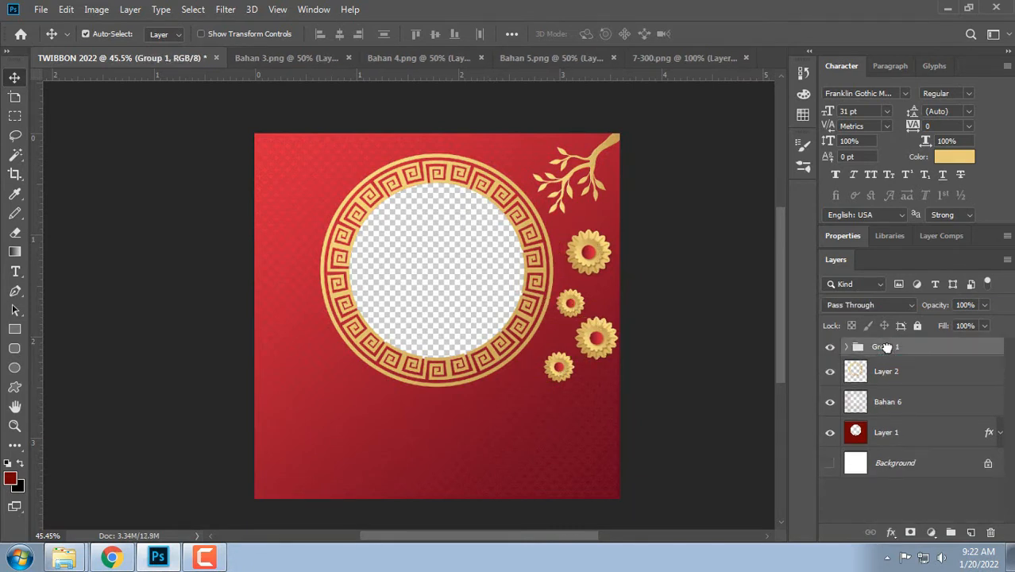
{"action": "key", "text": "ctrl+j"}
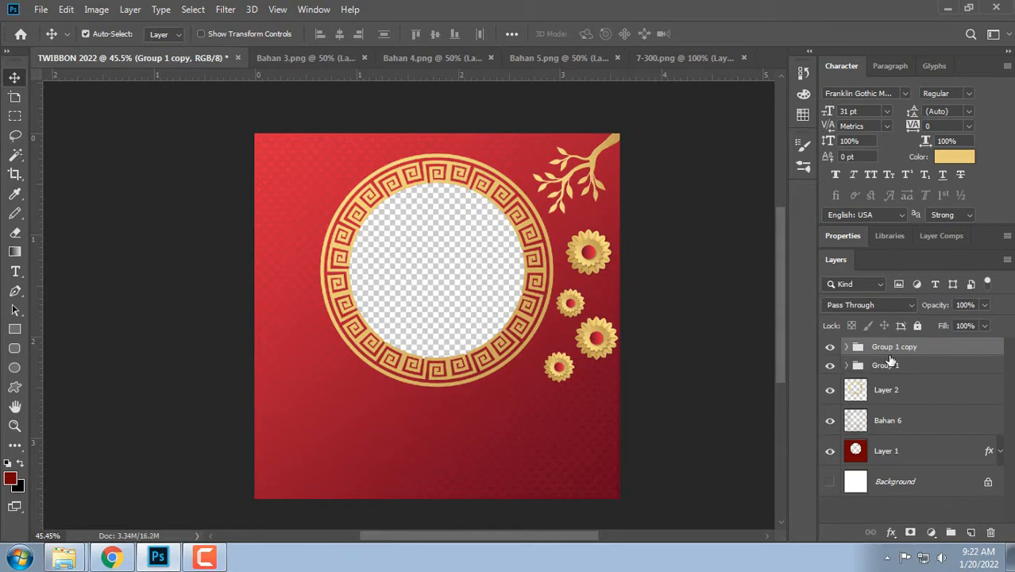
Step: Shift the duplicated branch-and-flower group left and flip it horizontally
{"action": "key", "text": "shift+Left"}
{"action": "key", "text": "shift+Left"}
{"action": "key", "text": "shift+Left"}
{"action": "key", "text": "shift+Left"}
{"action": "key", "text": "shift+Left"}
{"action": "key", "text": "shift+Left"}
{"action": "key", "text": "shift+Left"}
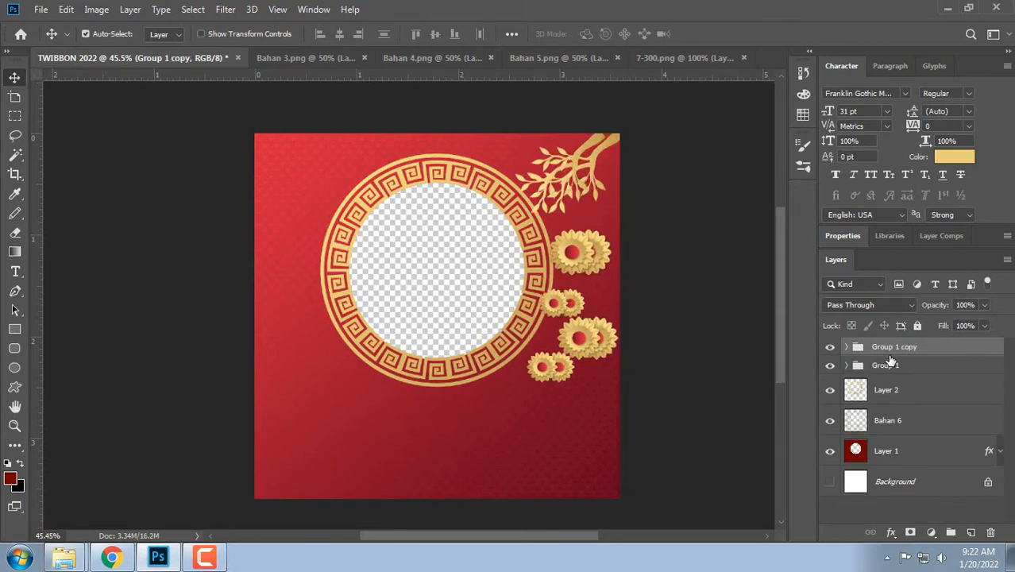
{"action": "key", "text": "shift+Left"}
{"action": "key", "text": "shift+Left"}
{"action": "left_click", "coordinate": [67, 10]}
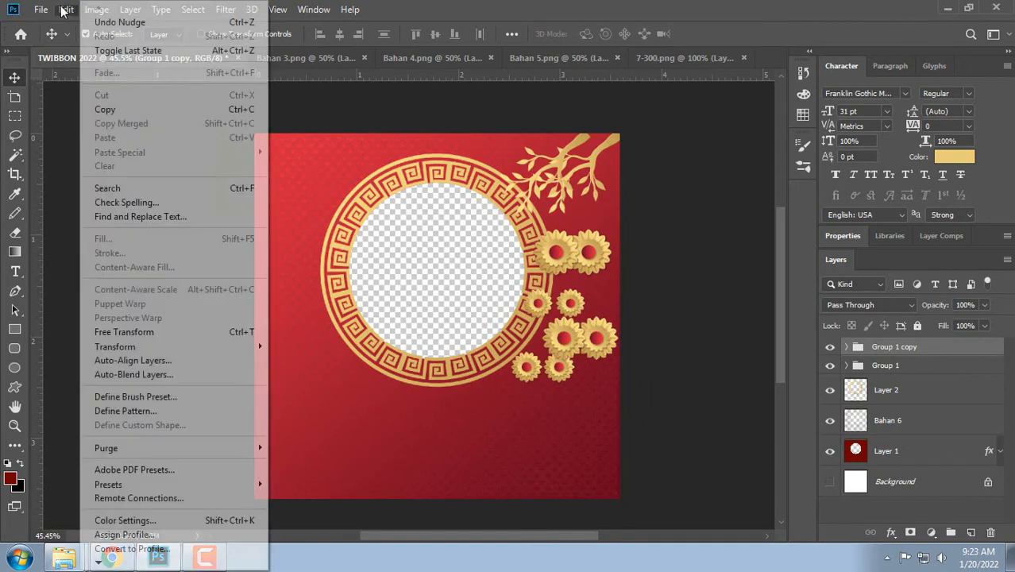
{"action": "mouse_move", "coordinate": [236, 348]}
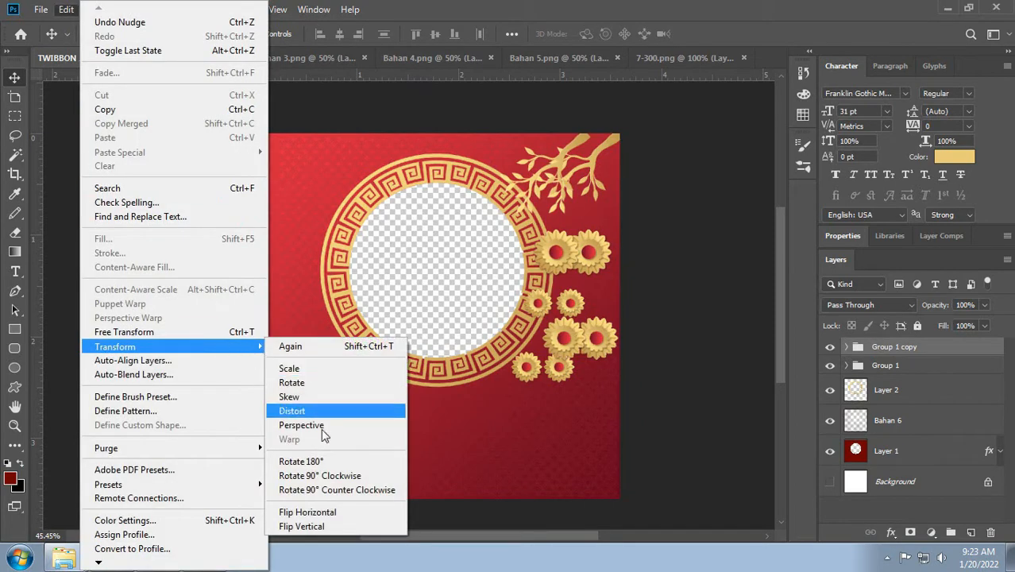
{"action": "left_click", "coordinate": [306, 512]}
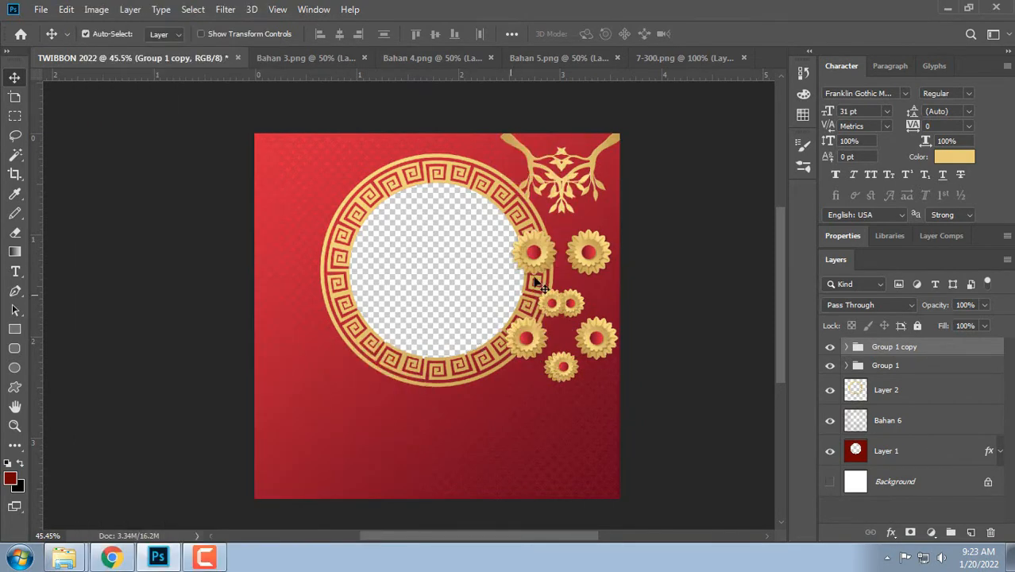
Step: Move all layers of the flipped group to the canvas's left side, with the branch in the upper-left corner, and collapse the group
{"action": "left_click", "coordinate": [848, 347]}
{"action": "left_click", "coordinate": [891, 371]}
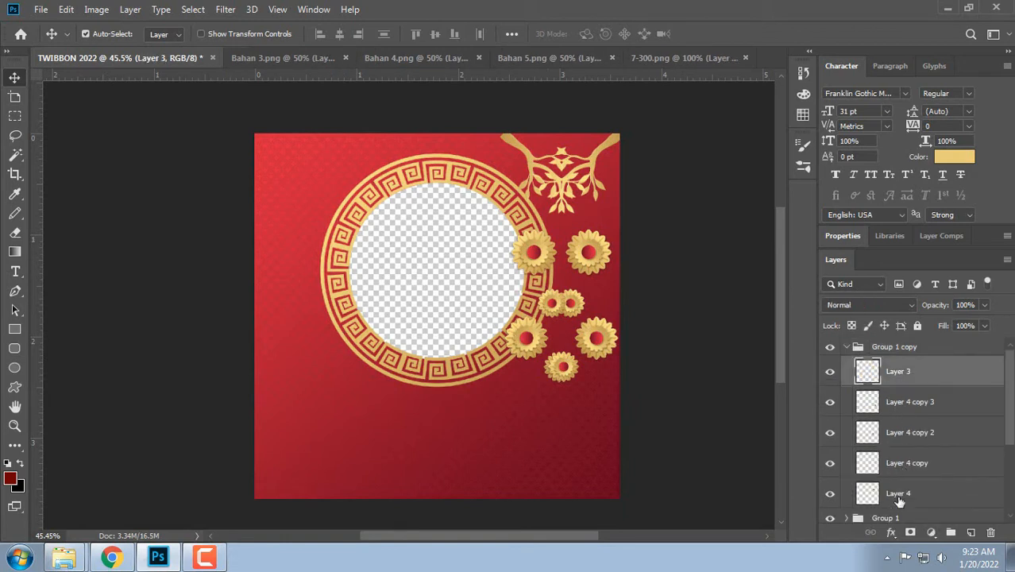
{"action": "left_click", "coordinate": [902, 496], "text": "shift"}
{"action": "left_click_drag", "start_coordinate": [536, 159], "coordinate": [272, 141]}
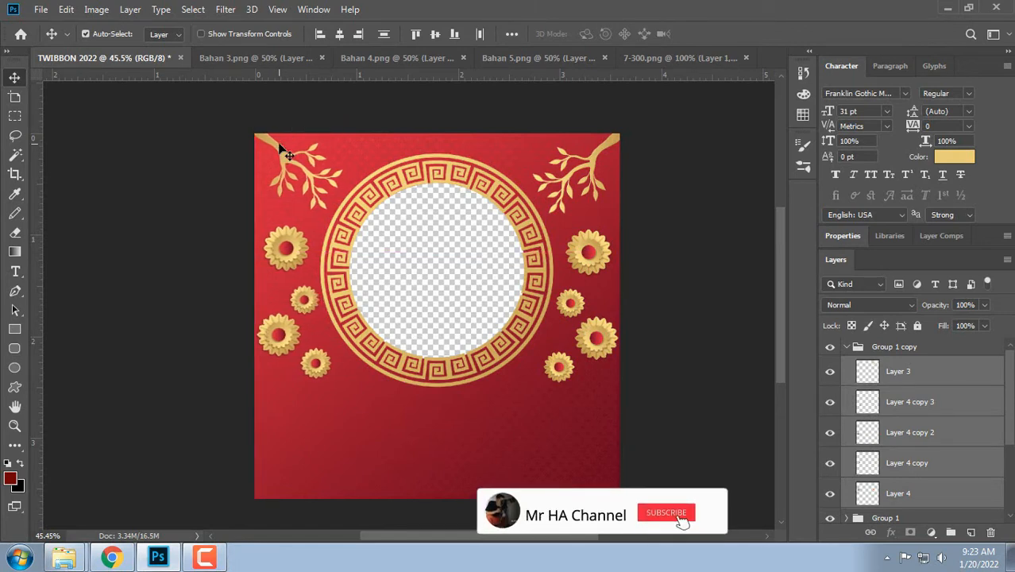
{"action": "left_click", "coordinate": [713, 318]}
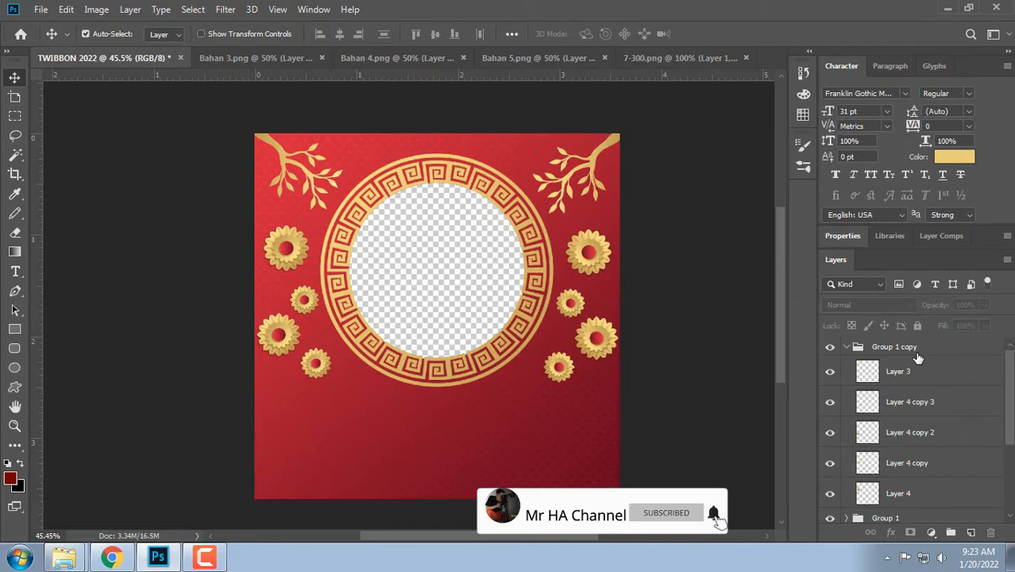
{"action": "left_click", "coordinate": [848, 347]}
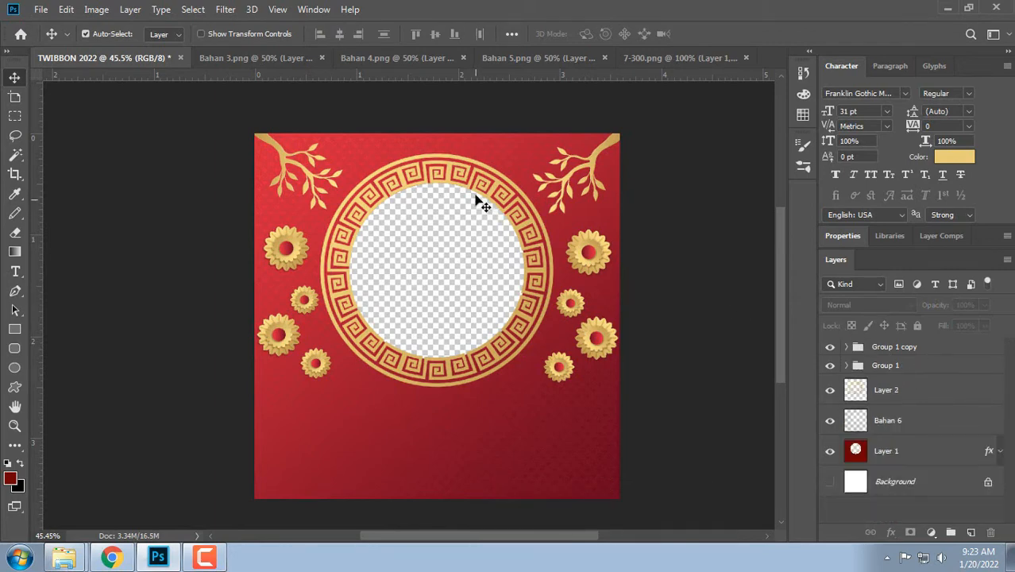
Step: Bring the flower from Bahan 3.png into TWIBBON 2022, shrink it beside the ring's upper-left edge, and close Bahan 3.png
{"action": "left_click", "coordinate": [219, 57]}
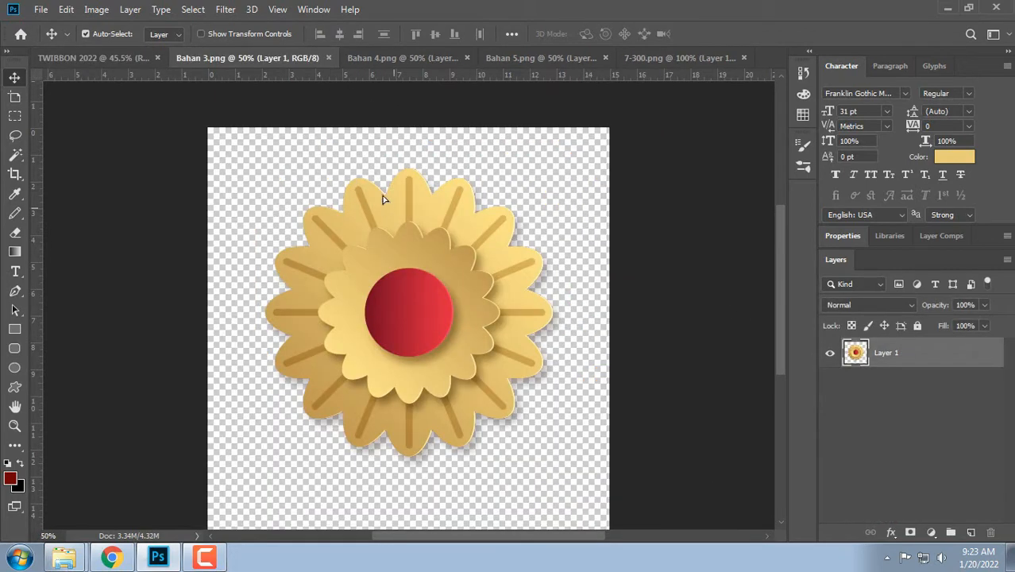
{"action": "mouse_move", "coordinate": [385, 199]}
{"action": "left_mouse_down"}
{"action": "mouse_move", "coordinate": [128, 51]}
{"action": "mouse_move", "coordinate": [397, 206]}
{"action": "left_mouse_up"}
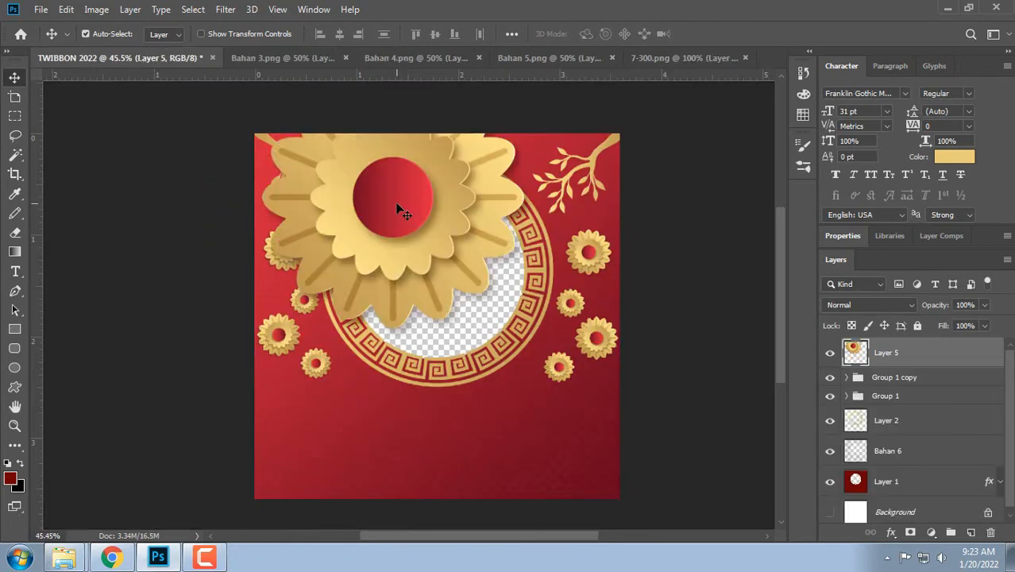
{"action": "key", "text": "ctrl+t"}
{"action": "scroll", "coordinate": [508, 165], "scroll_direction": "down", "scroll_amount": 1}
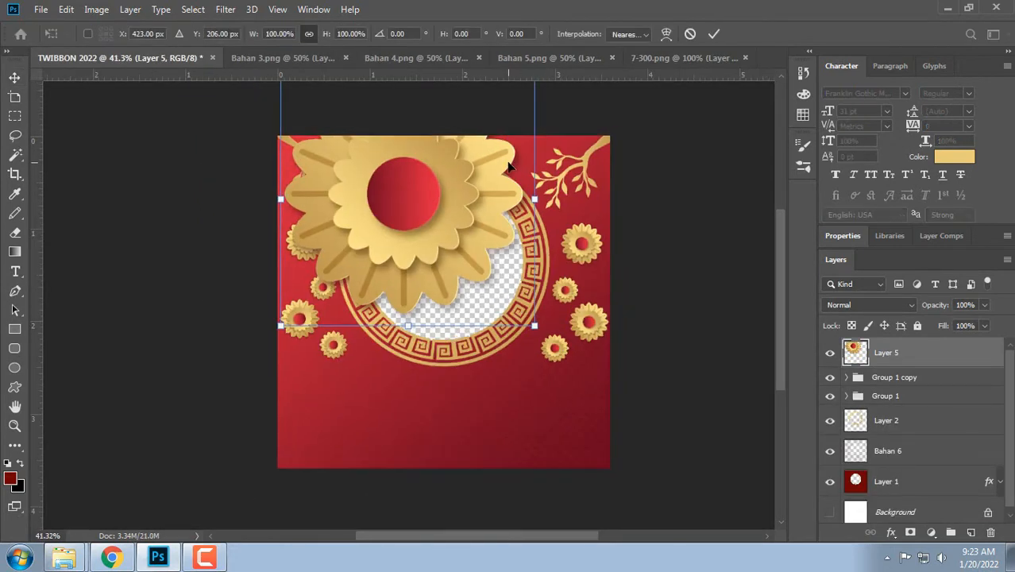
{"action": "left_click_drag", "start_coordinate": [536, 326], "coordinate": [402, 151]}
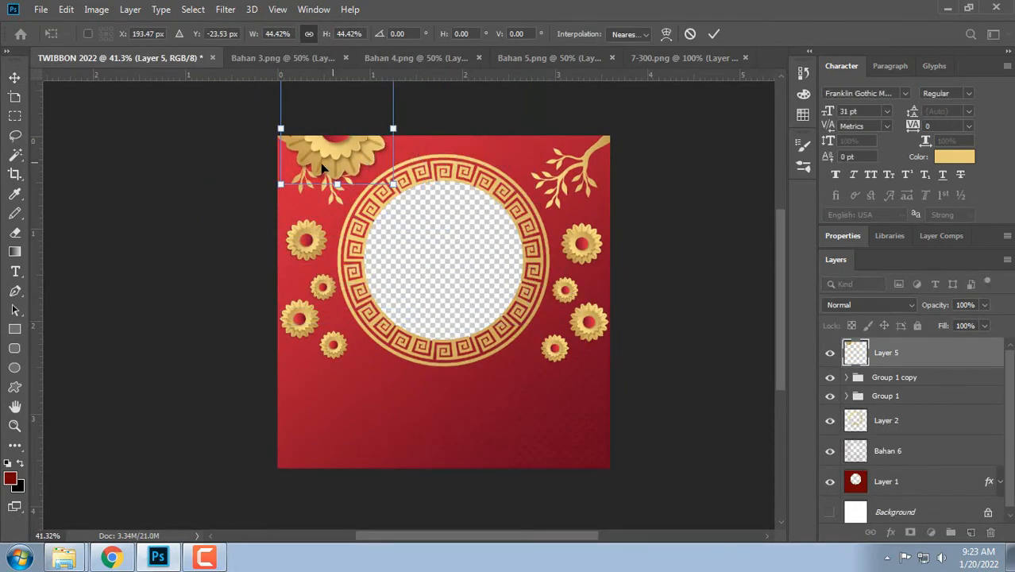
{"action": "left_click_drag", "start_coordinate": [342, 164], "coordinate": [430, 241]}
{"action": "left_click_drag", "start_coordinate": [480, 262], "coordinate": [407, 175]}
{"action": "key", "text": "Return"}
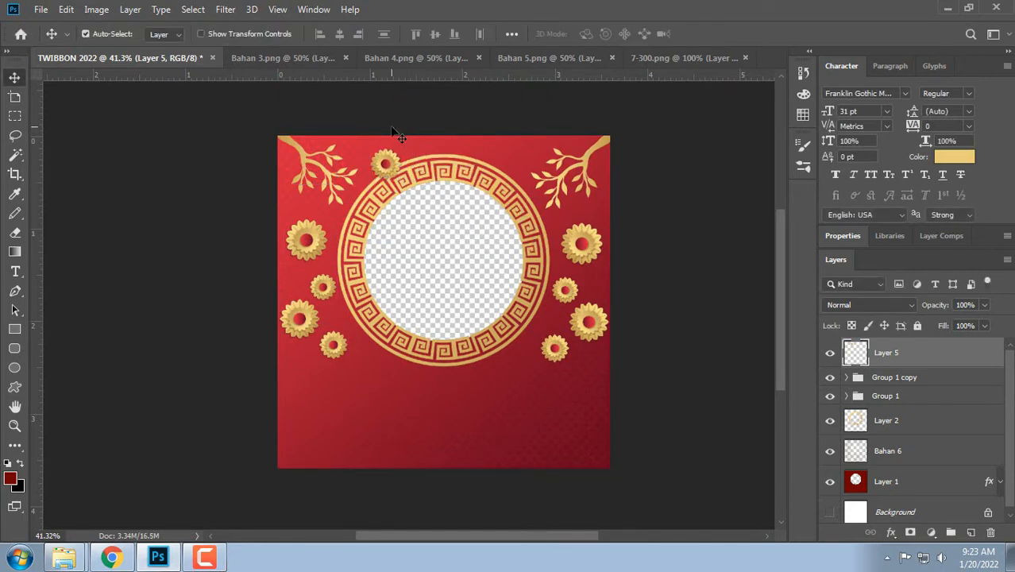
{"action": "left_click", "coordinate": [345, 58]}
Step: Move the new flower up and left, clear of the ring, and shrink it slightly
{"action": "scroll", "coordinate": [422, 205], "scroll_direction": "up", "scroll_amount": 2}
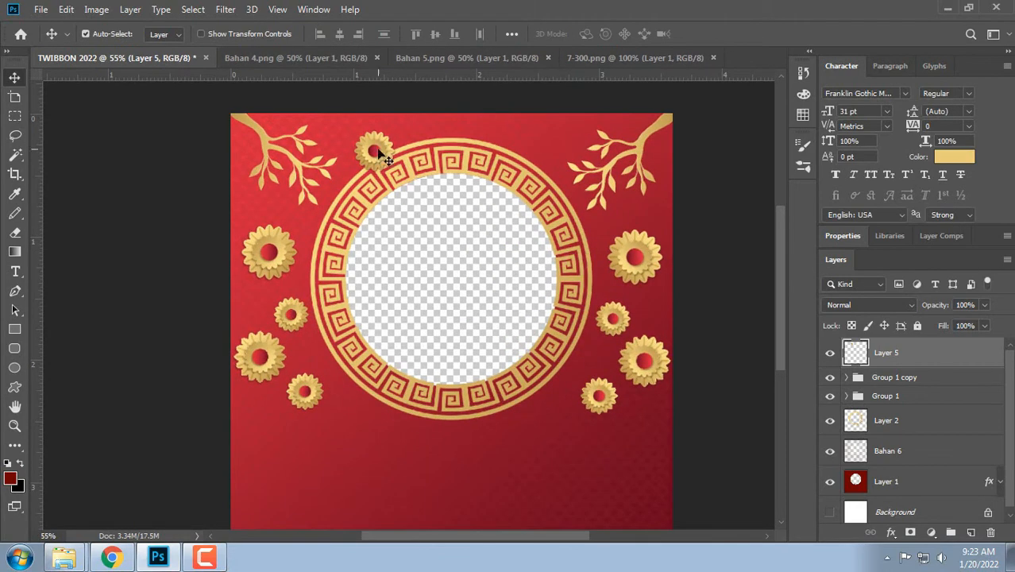
{"action": "left_click_drag", "start_coordinate": [380, 155], "coordinate": [367, 149]}
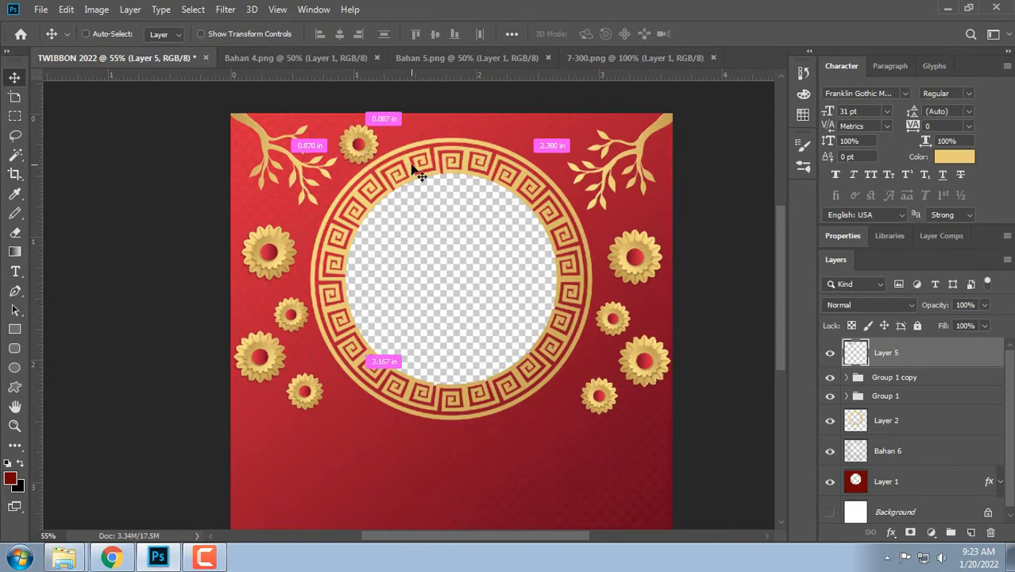
{"action": "key", "text": "ctrl+t"}
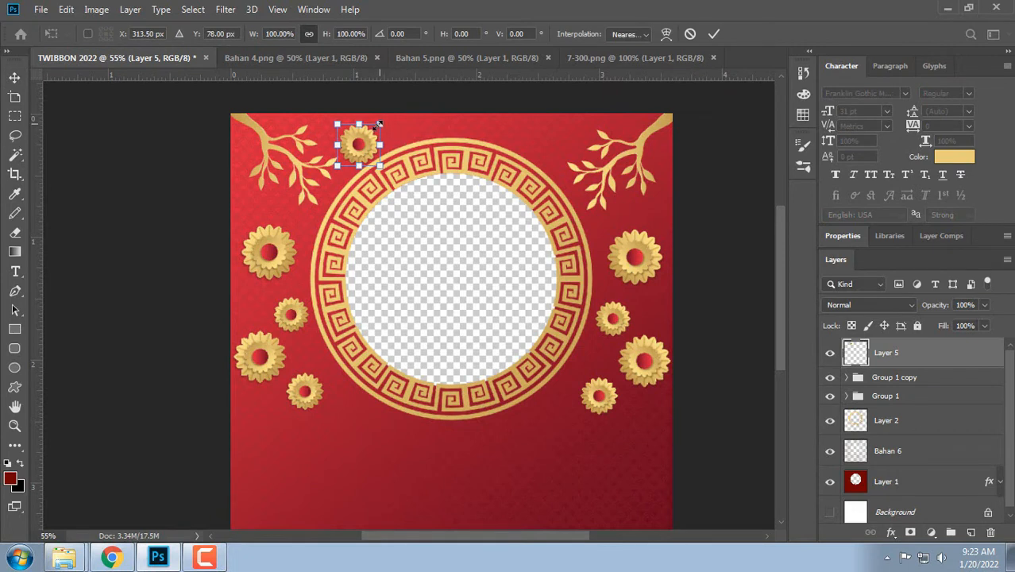
{"action": "left_click_drag", "start_coordinate": [380, 124], "coordinate": [374, 131]}
{"action": "key", "text": "Return"}
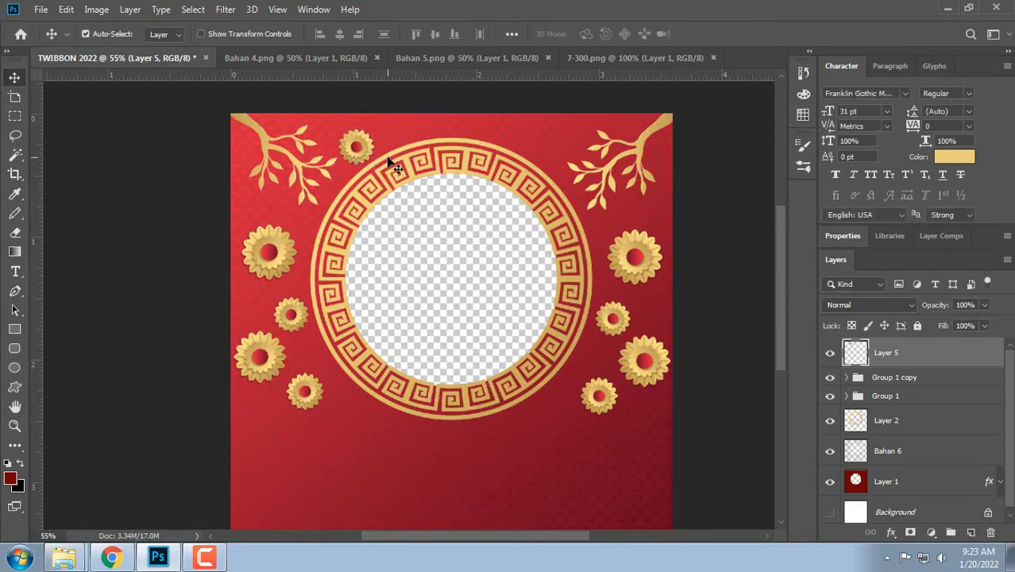
Step: Nudge the small flower beside the upper-left branch 4 px right and 2 px down
{"action": "key", "text": "Right"}
{"action": "key", "text": "Right"}
{"action": "key", "text": "Right"}
{"action": "key", "text": "Right"}
{"action": "key", "text": "Down"}
{"action": "key", "text": "Down"}
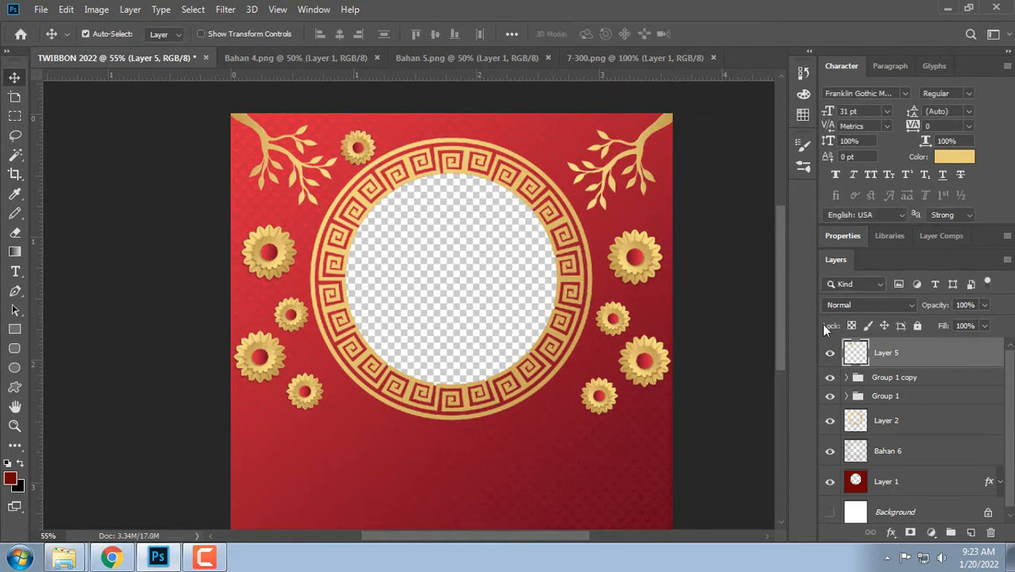
Step: Duplicate the small upper flower and place the copy at the mirrored spot beside the upper-right branch
{"action": "key", "text": "ctrl+j"}
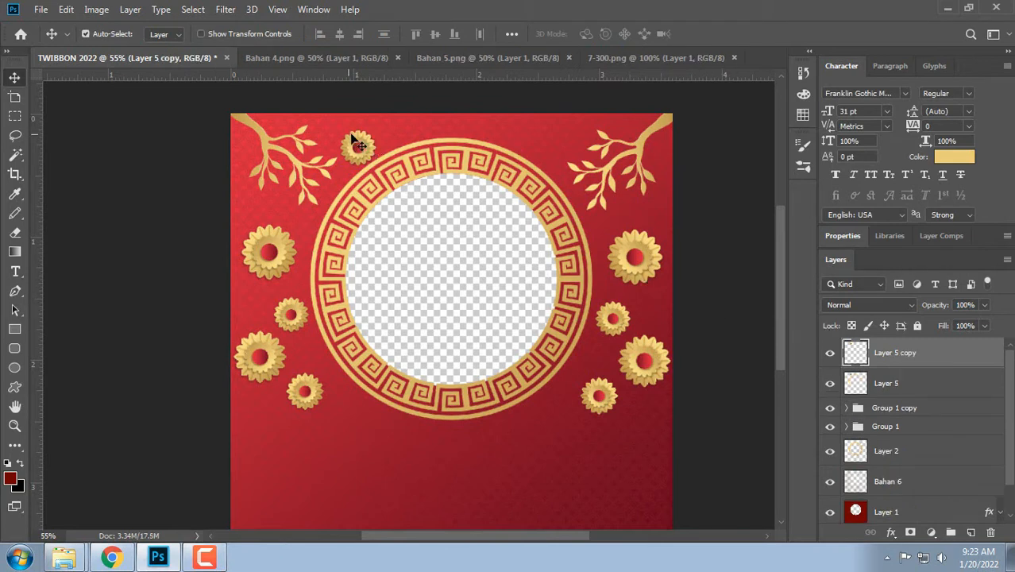
{"action": "left_click_drag", "start_coordinate": [358, 145], "coordinate": [562, 153]}
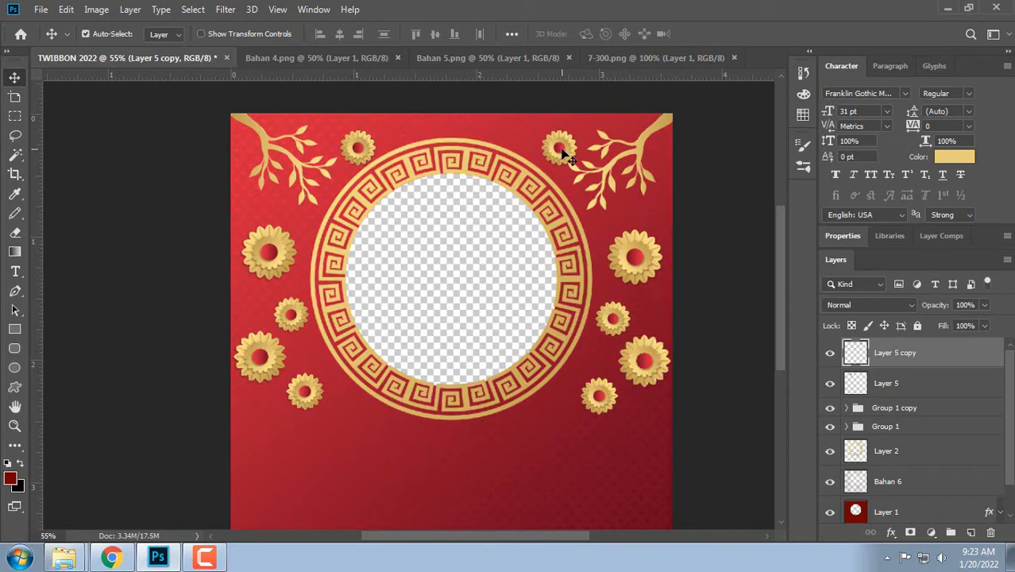
{"action": "key", "text": "Left"}
{"action": "key", "text": "Left"}
{"action": "key", "text": "Left"}
{"action": "key", "text": "Left"}
{"action": "key", "text": "Left"}
{"action": "key", "text": "Left"}
Step: Duplicate the upper-right small flower, enlarge the copy to about 137%, and place it at the canvas's top center, partly beyond the edge
{"action": "key", "text": "ctrl+j"}
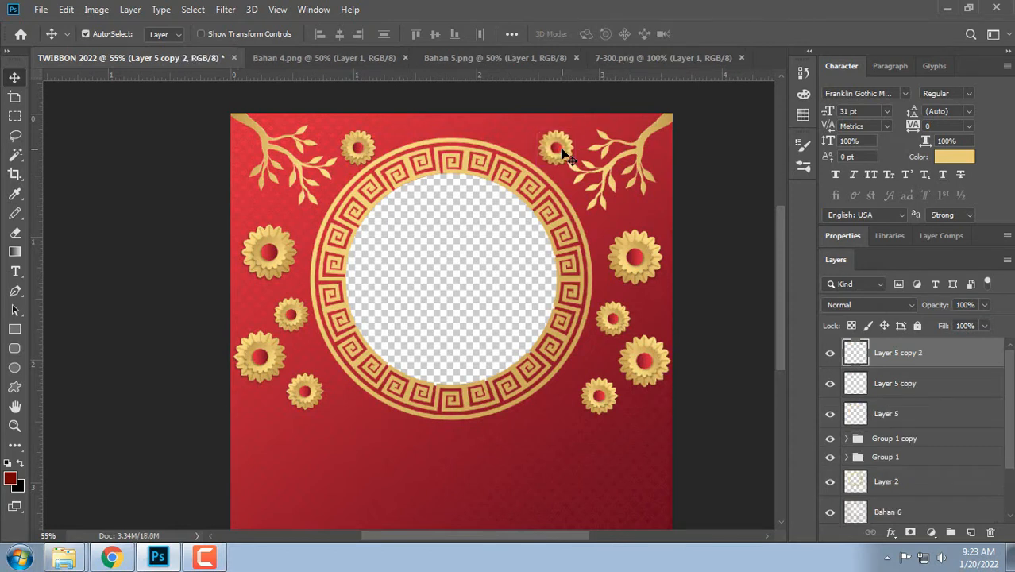
{"action": "left_click_drag", "start_coordinate": [564, 153], "coordinate": [485, 88]}
{"action": "key", "text": "ctrl+t"}
{"action": "left_click_drag", "start_coordinate": [465, 121], "coordinate": [458, 120]}
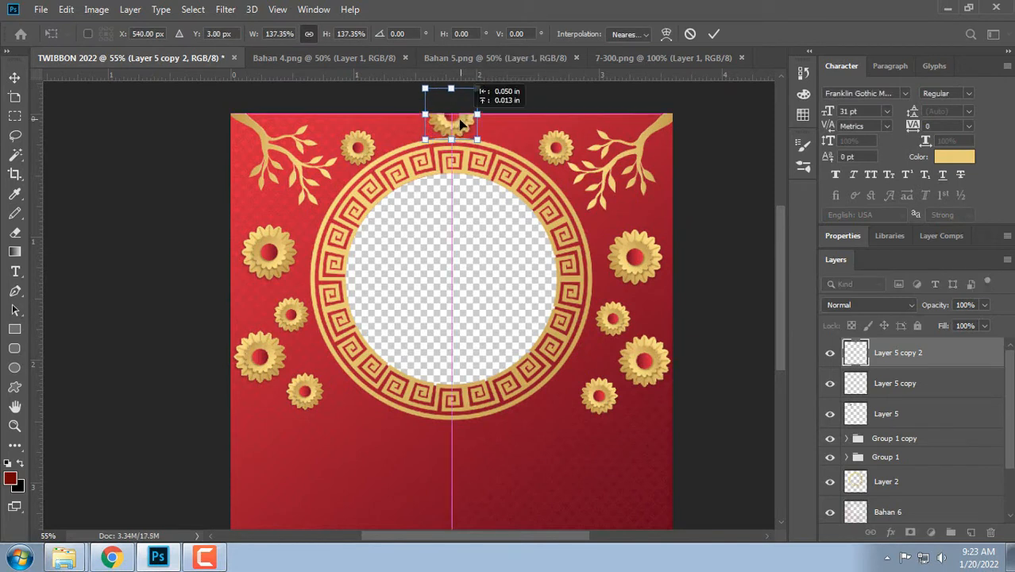
{"action": "key", "text": "Up"}
{"action": "key", "text": "Up"}
{"action": "key", "text": "Up"}
{"action": "key", "text": "Left"}
{"action": "key", "text": "Left"}
{"action": "key", "text": "Left"}
{"action": "key", "text": "Left"}
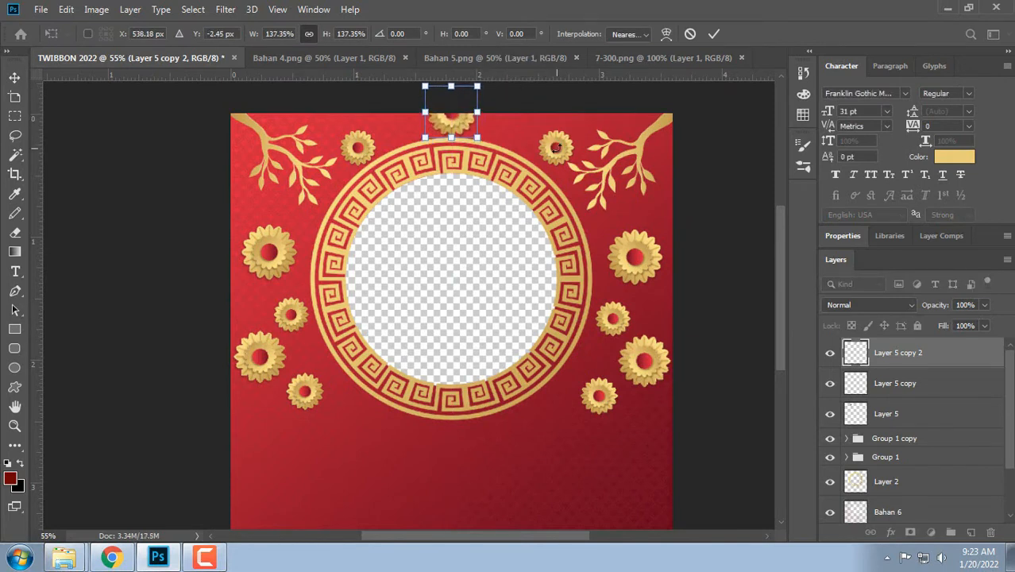
{"action": "key", "text": "Return"}
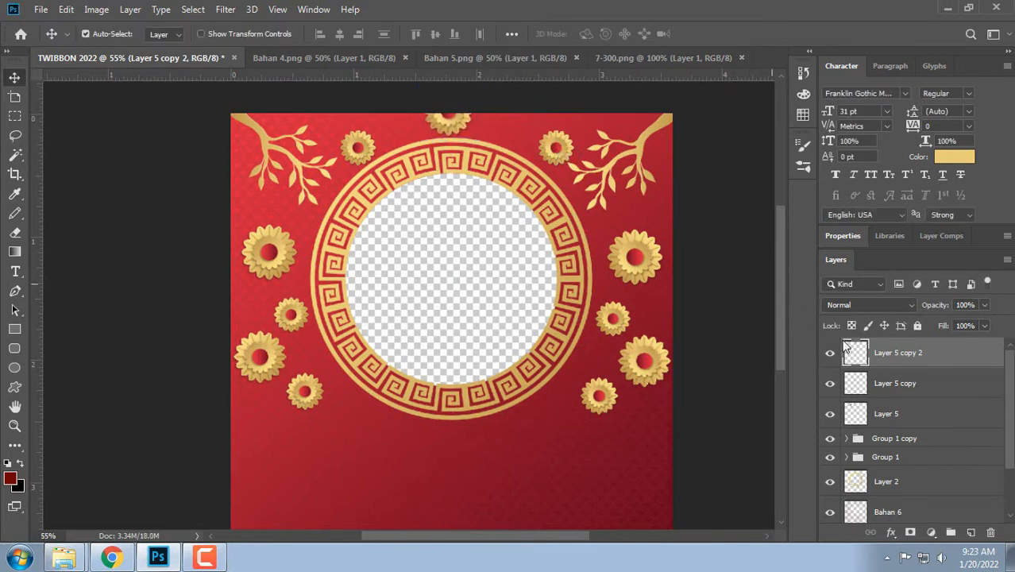
Step: Align the top flower to the Background layer so it is centered horizontally on the canvas
{"action": "scroll", "coordinate": [908, 499], "scroll_direction": "down", "scroll_amount": 2}
{"action": "left_click", "coordinate": [909, 508]}
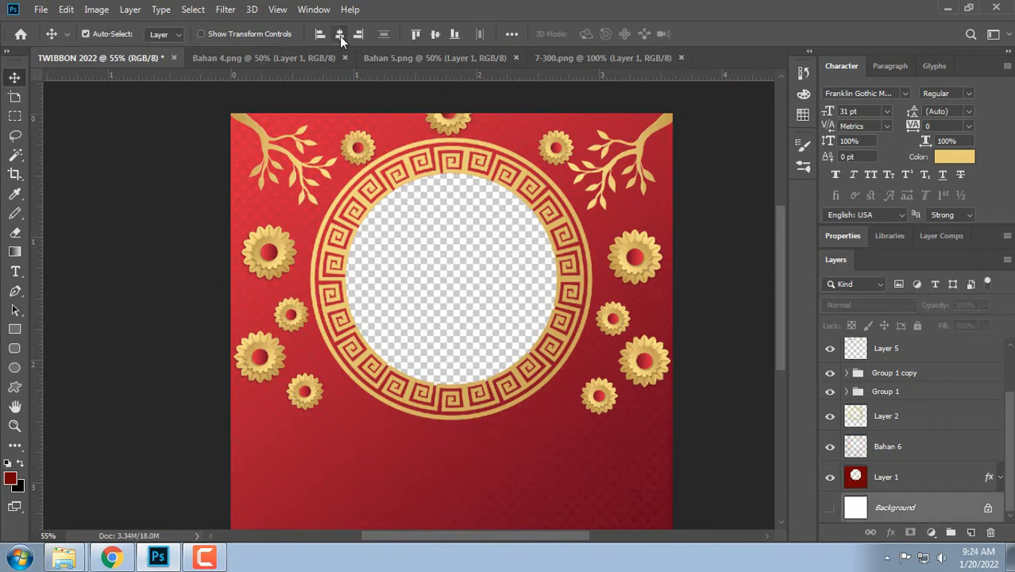
{"action": "scroll", "coordinate": [562, 284], "scroll_direction": "down", "scroll_amount": 1}
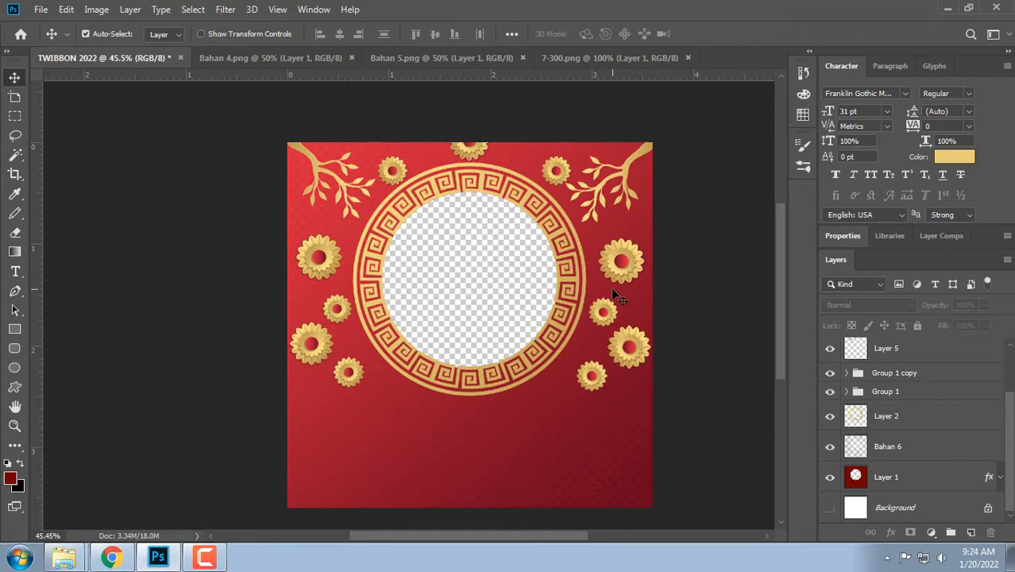
Step: Add the gold hill from Bahan 5.png to the TWIBBON design, scaled to about 48% in the canvas's lower-right corner
{"action": "left_click", "coordinate": [294, 58]}
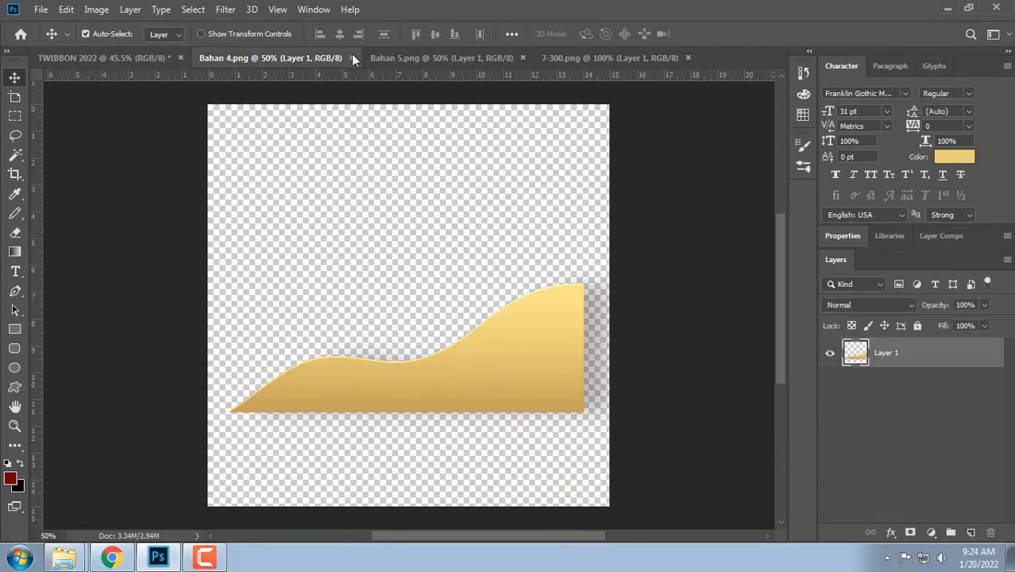
{"action": "left_click", "coordinate": [439, 55]}
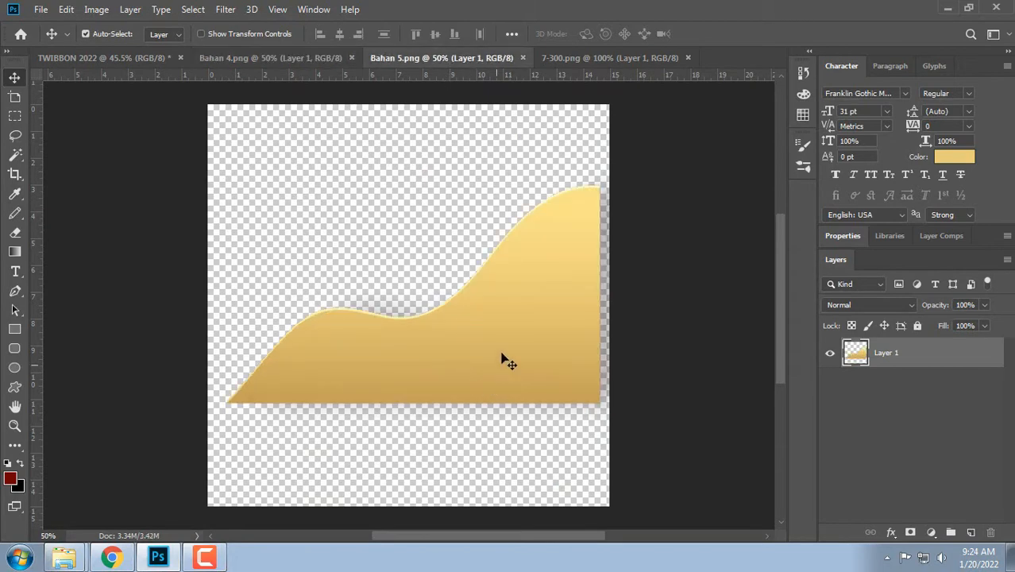
{"action": "left_click_drag", "start_coordinate": [508, 362], "coordinate": [503, 418]}
{"action": "key", "text": "ctrl+t"}
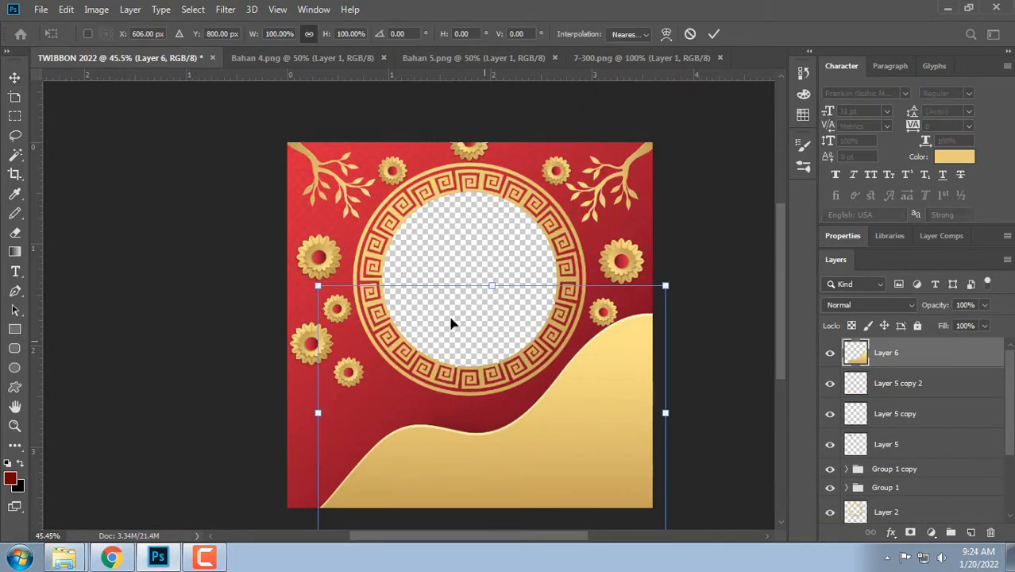
{"action": "left_click_drag", "start_coordinate": [318, 285], "coordinate": [526, 436]}
{"action": "mouse_move", "coordinate": [618, 500]}
{"action": "left_mouse_down"}
{"action": "mouse_move", "coordinate": [601, 457]}
{"action": "mouse_move", "coordinate": [609, 483]}
{"action": "left_mouse_up"}
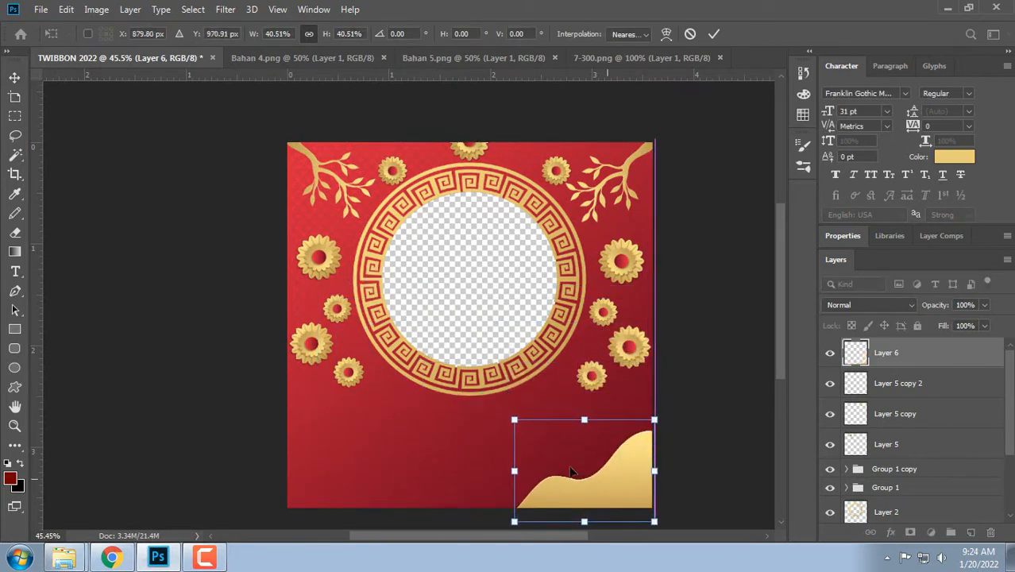
{"action": "left_click_drag", "start_coordinate": [511, 419], "coordinate": [488, 402]}
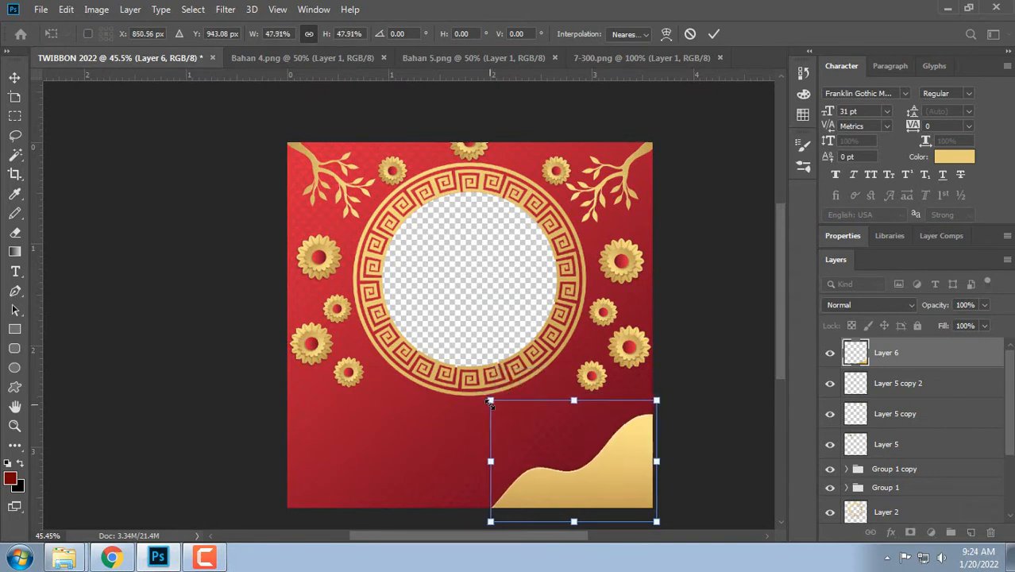
{"action": "key", "text": "Return"}
Step: Duplicate the top-center flower, bring the copy above the gold hill layer, and place it enlarged over the hill
{"action": "left_click", "coordinate": [468, 156]}
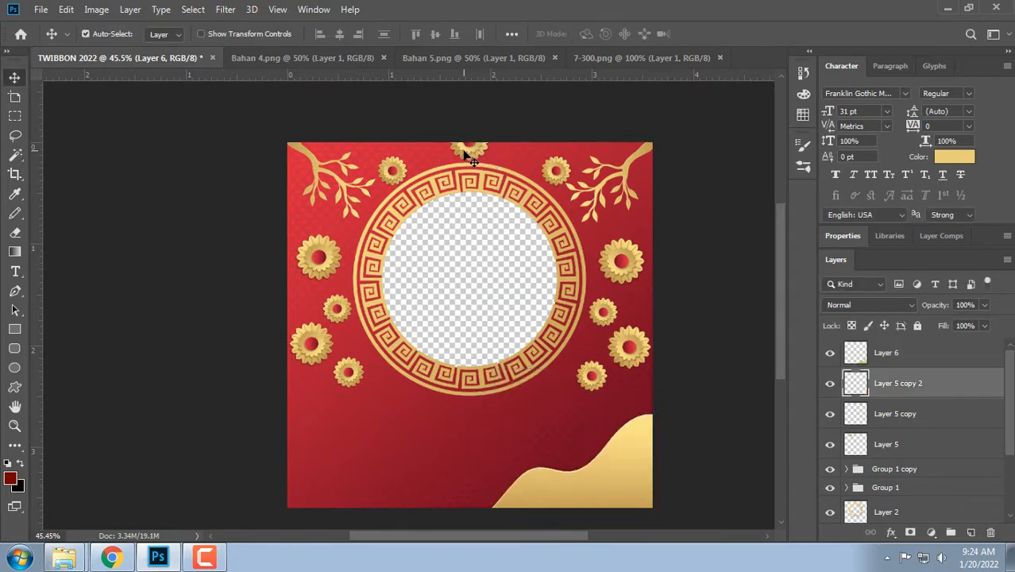
{"action": "key", "text": "ctrl+j"}
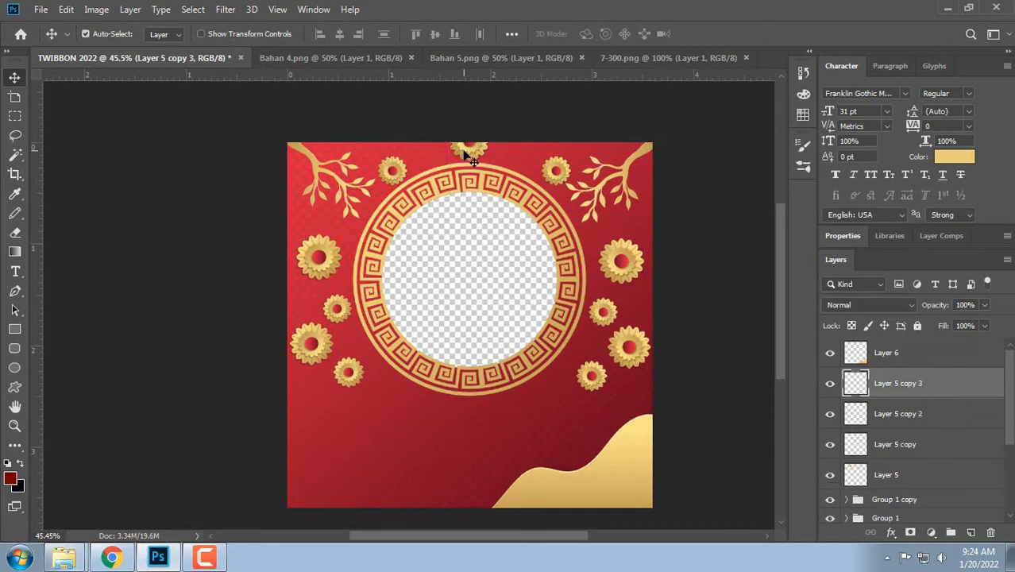
{"action": "left_click_drag", "start_coordinate": [930, 386], "coordinate": [923, 351]}
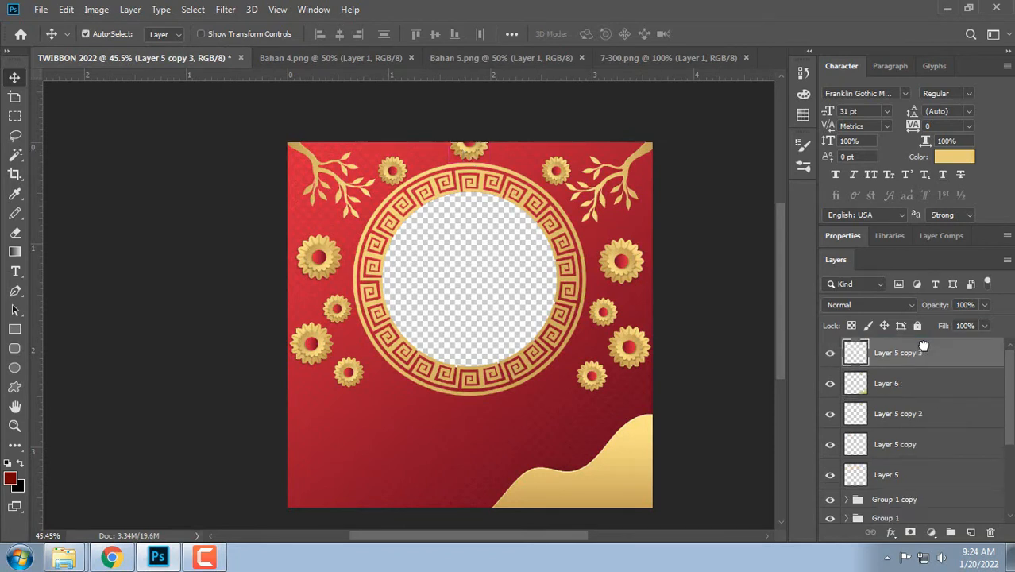
{"action": "left_click_drag", "start_coordinate": [471, 151], "coordinate": [524, 425]}
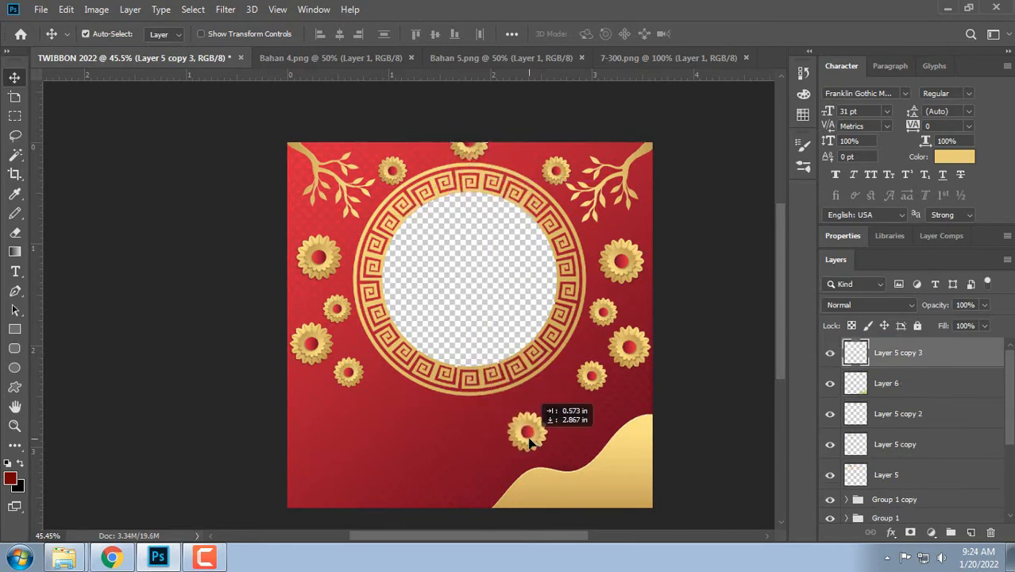
{"action": "key", "text": "ctrl+t"}
{"action": "left_click_drag", "start_coordinate": [551, 456], "coordinate": [585, 467]}
{"action": "key", "text": "Return"}
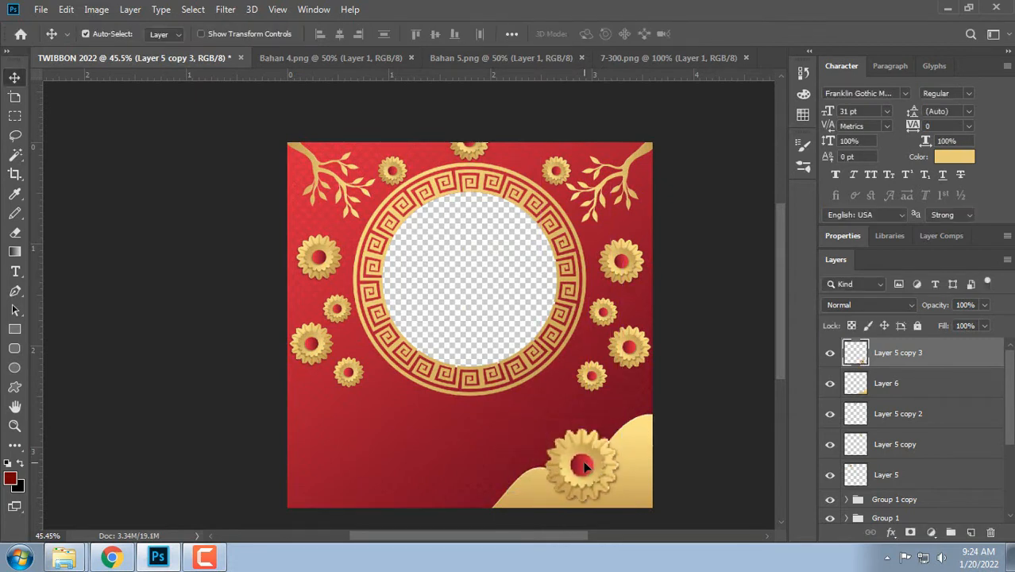
Step: Add the gold hill from Bahan 4.png in front of the large flower, scaled to 55.20% in the lower-right corner
{"action": "left_click", "coordinate": [334, 56]}
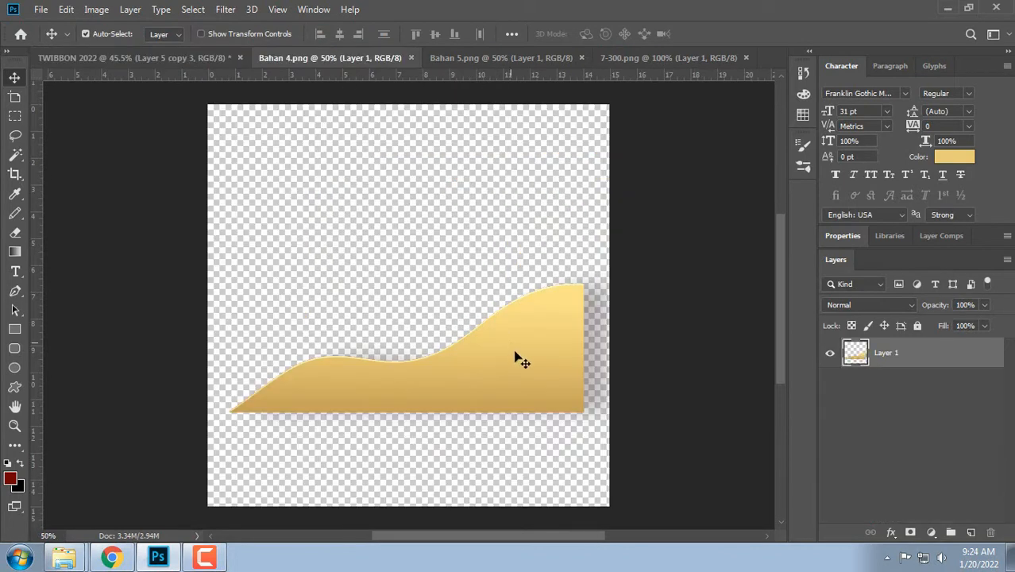
{"action": "left_click_drag", "start_coordinate": [515, 356], "coordinate": [550, 456]}
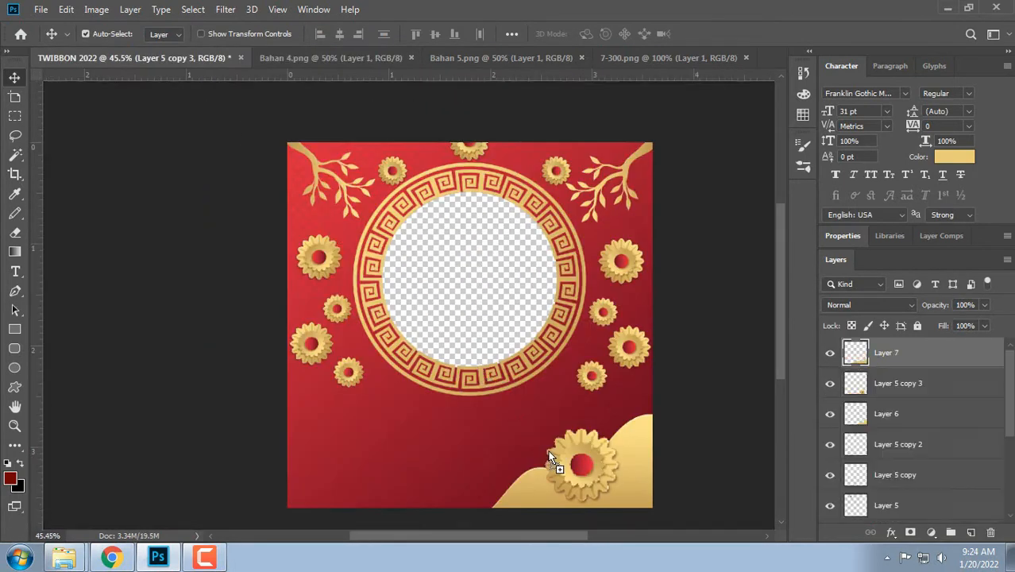
{"action": "key", "text": "ctrl+t"}
{"action": "left_click_drag", "start_coordinate": [732, 370], "coordinate": [655, 407]}
{"action": "left_click_drag", "start_coordinate": [599, 480], "coordinate": [622, 475]}
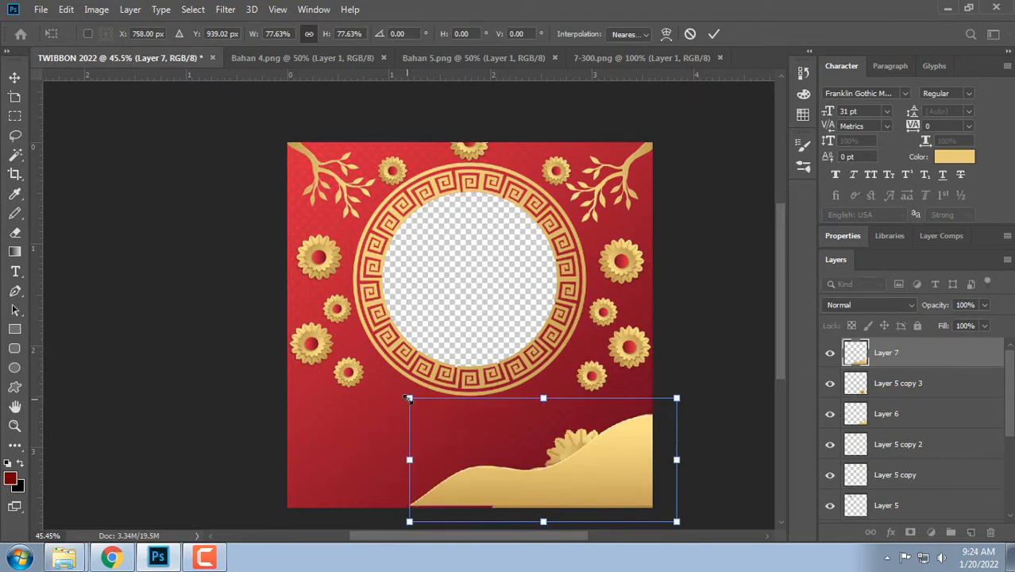
{"action": "left_click_drag", "start_coordinate": [409, 398], "coordinate": [486, 434]}
{"action": "key", "text": "Up"}
{"action": "key", "text": "Up"}
{"action": "key", "text": "Up"}
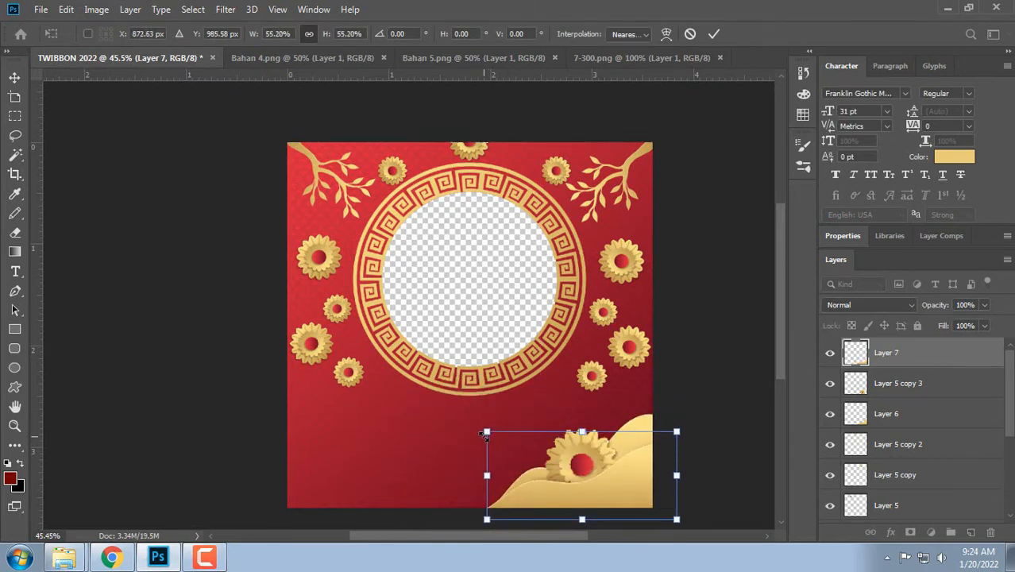
Step: Shift the front hill about 24 px right to line up with the hill behind it, and apply the transformation
{"action": "key", "text": "Right"}
{"action": "key", "text": "Right"}
{"action": "key", "text": "Right"}
{"action": "key", "text": "Right"}
{"action": "key", "text": "Right"}
{"action": "key", "text": "Right"}
{"action": "key", "text": "Right"}
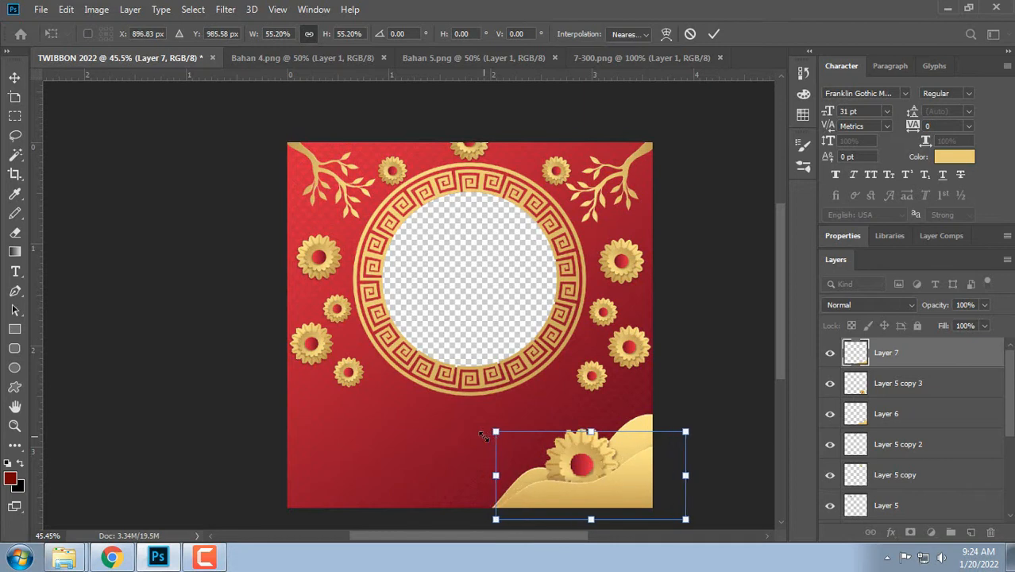
{"action": "key", "text": "Return"}
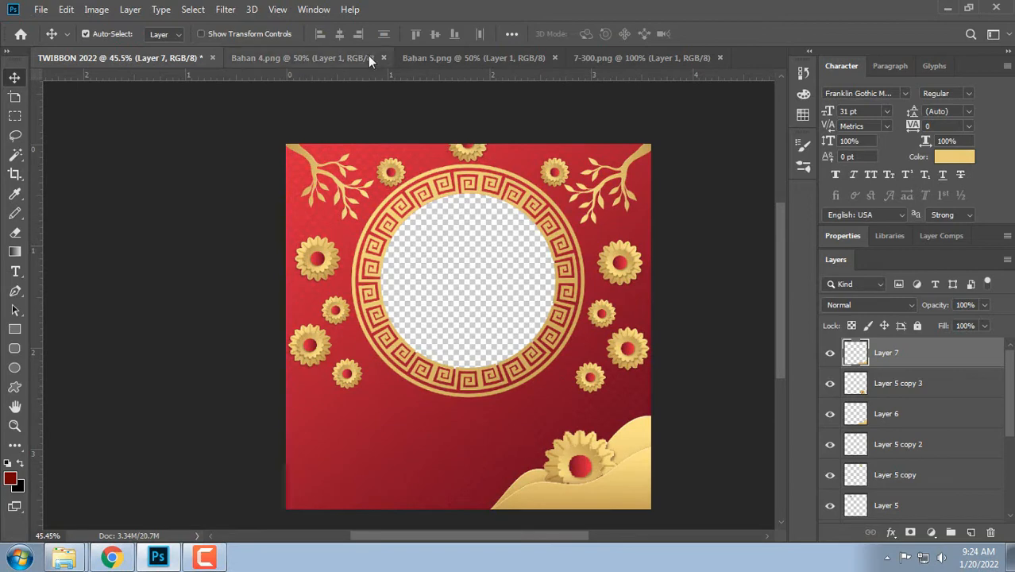
Step: Close the Bahan 4.png and Bahan 5.png documents
{"action": "left_click", "coordinate": [360, 58]}
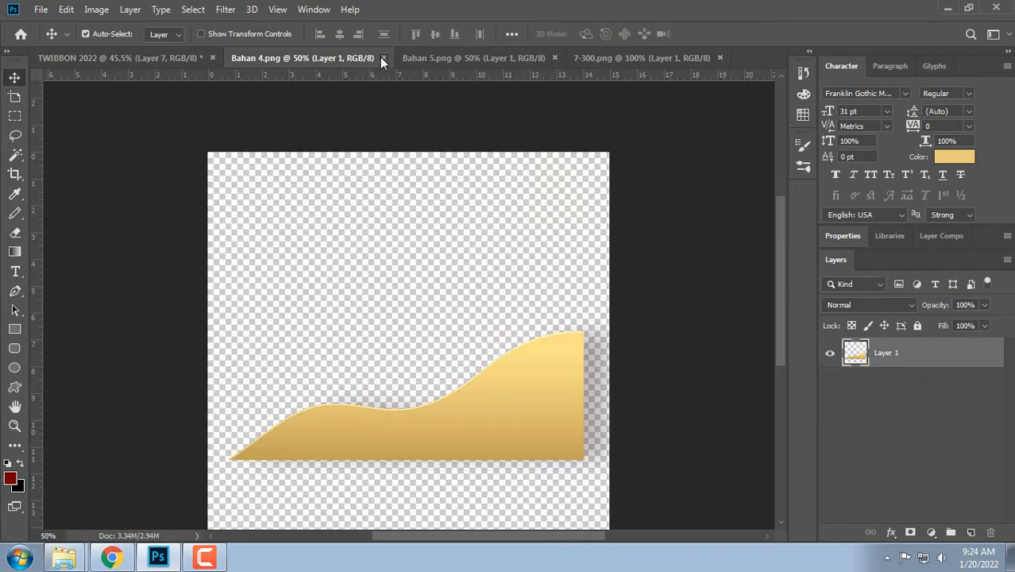
{"action": "left_click", "coordinate": [383, 58]}
{"action": "left_click", "coordinate": [351, 57]}
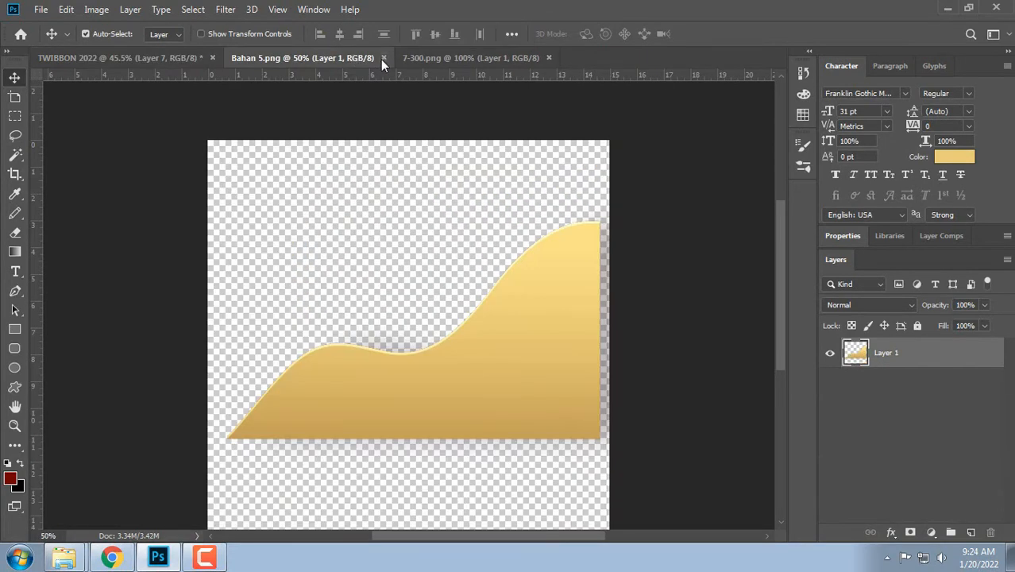
{"action": "left_click", "coordinate": [382, 58]}
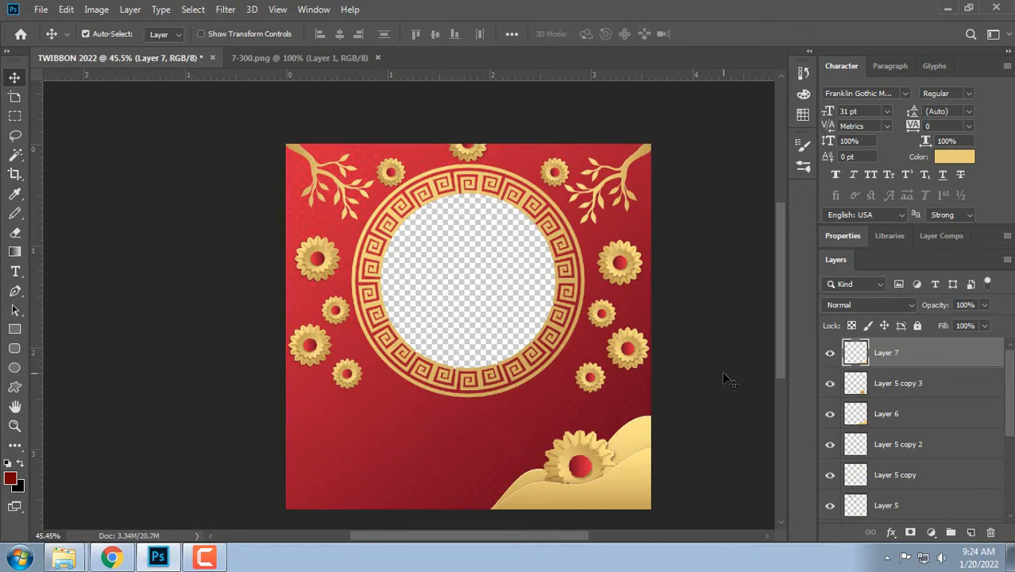
Step: Group the two gold hill layers with the large flower layer and duplicate the group
{"action": "left_click", "coordinate": [897, 415], "text": "shift"}
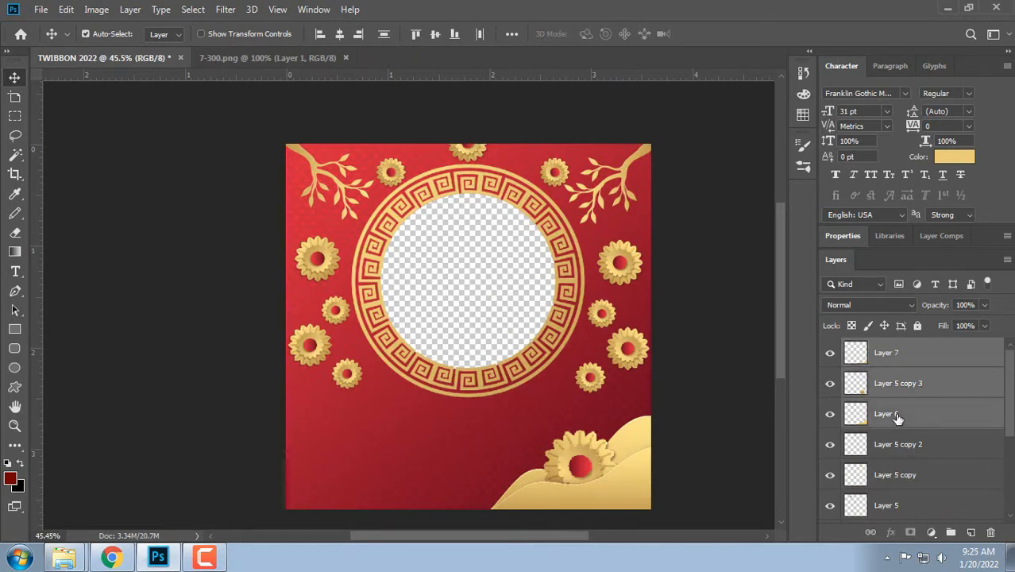
{"action": "key", "text": "ctrl+g"}
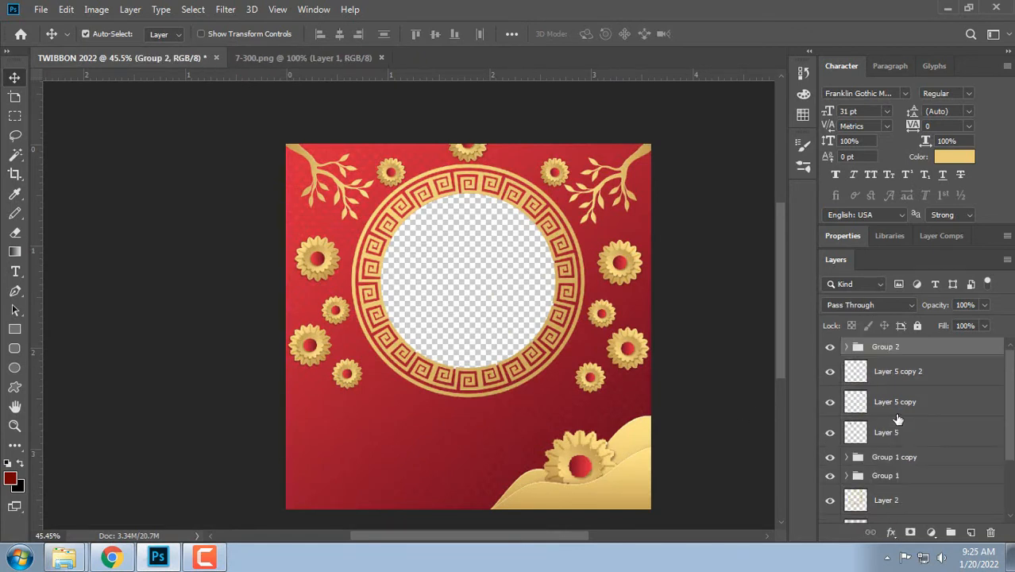
{"action": "key", "text": "ctrl+j"}
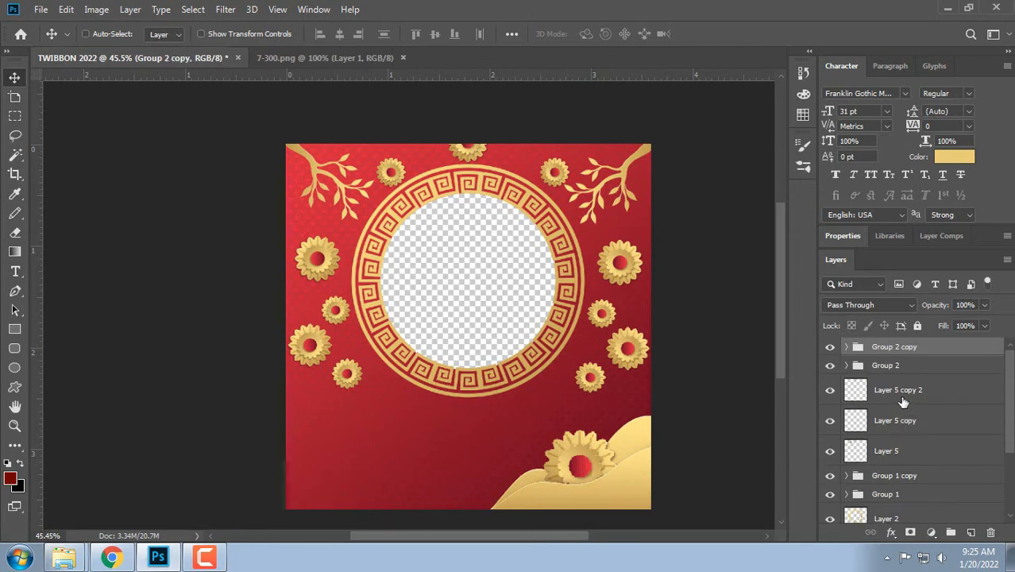
Step: Move the duplicated group's two hills and large flower to the canvas's lower-left corner
{"action": "key", "text": "shift+Left"}
{"action": "key", "text": "shift+Left"}
{"action": "key", "text": "shift+Left"}
{"action": "key", "text": "shift+Left"}
{"action": "key", "text": "shift+Left"}
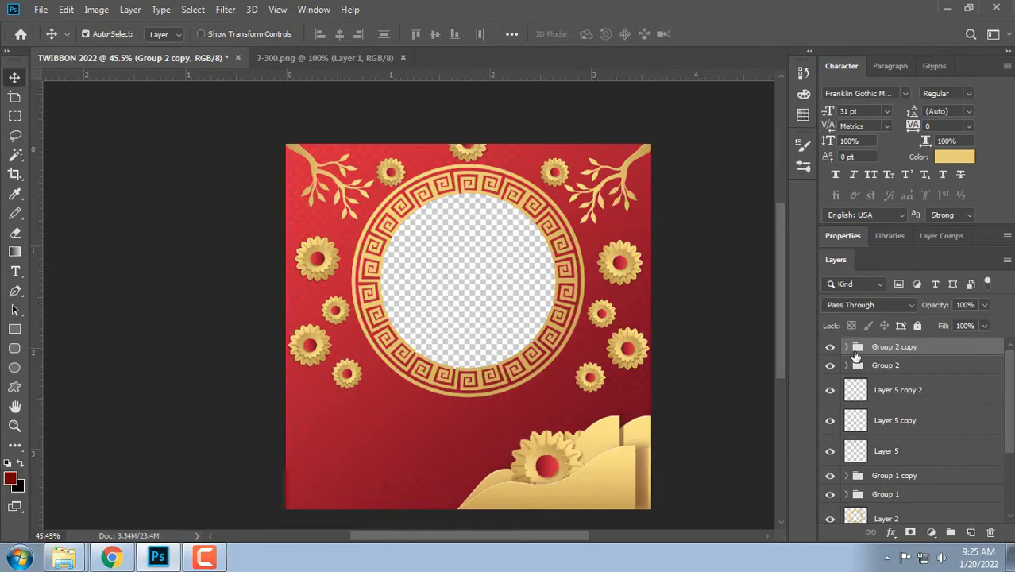
{"action": "left_click", "coordinate": [847, 347]}
{"action": "left_click", "coordinate": [896, 373]}
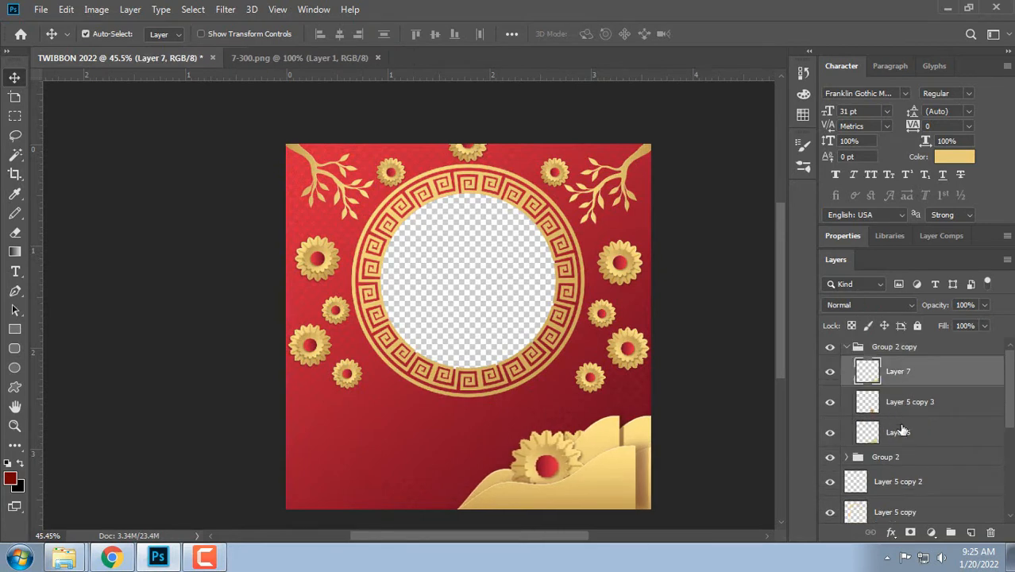
{"action": "left_click", "coordinate": [898, 431], "text": "shift"}
{"action": "left_click_drag", "start_coordinate": [551, 493], "coordinate": [370, 488]}
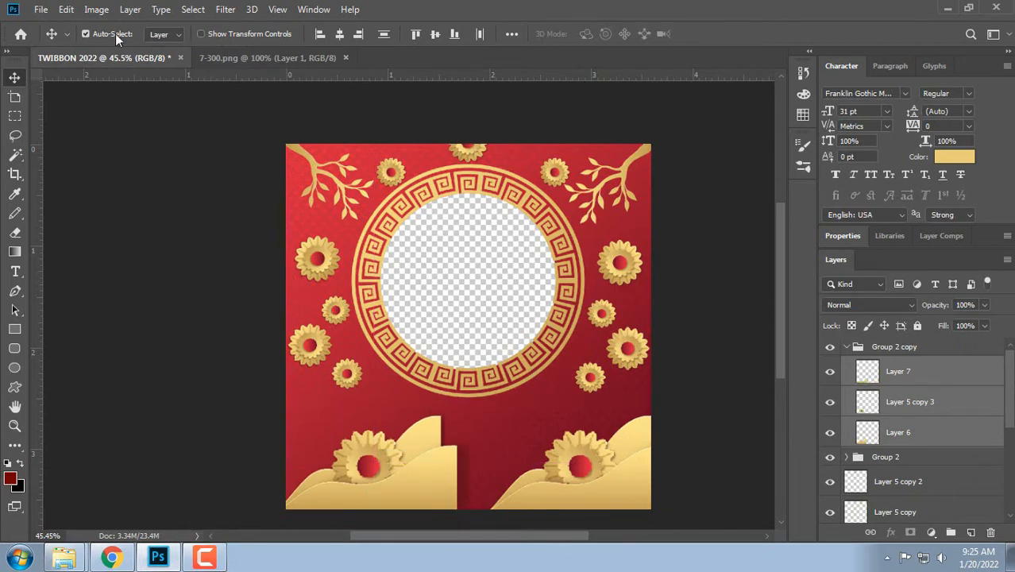
Step: Flip the duplicated hills and flower horizontally and set them against the canvas's left edge
{"action": "left_click", "coordinate": [66, 9]}
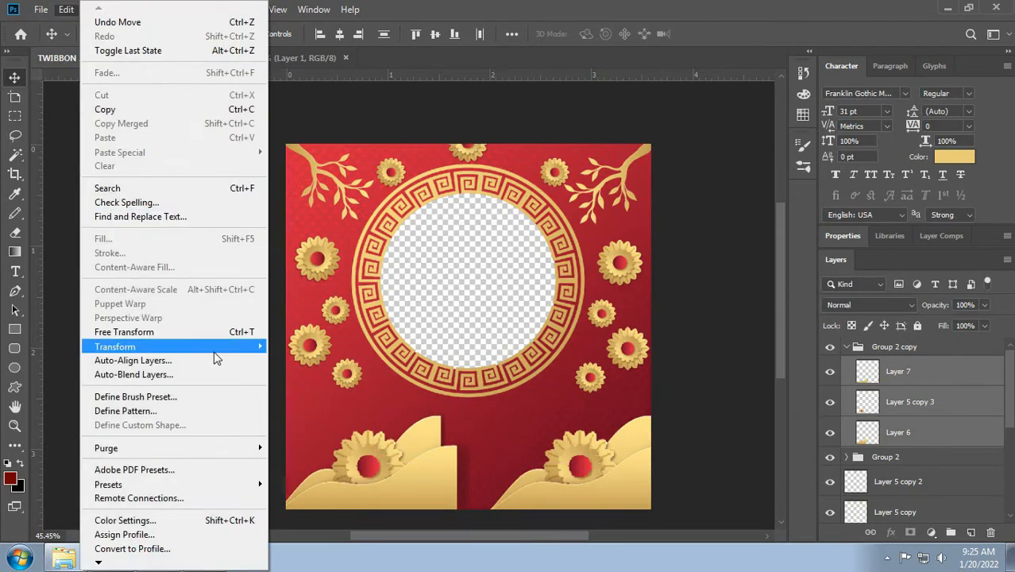
{"action": "mouse_move", "coordinate": [250, 347]}
{"action": "left_click", "coordinate": [305, 513]}
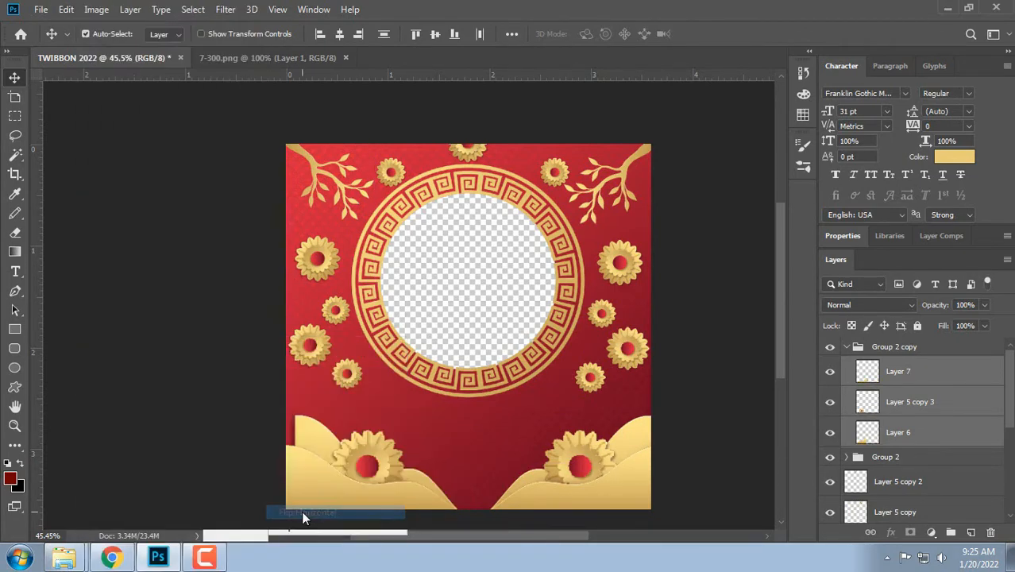
{"action": "left_click_drag", "start_coordinate": [307, 491], "coordinate": [303, 497]}
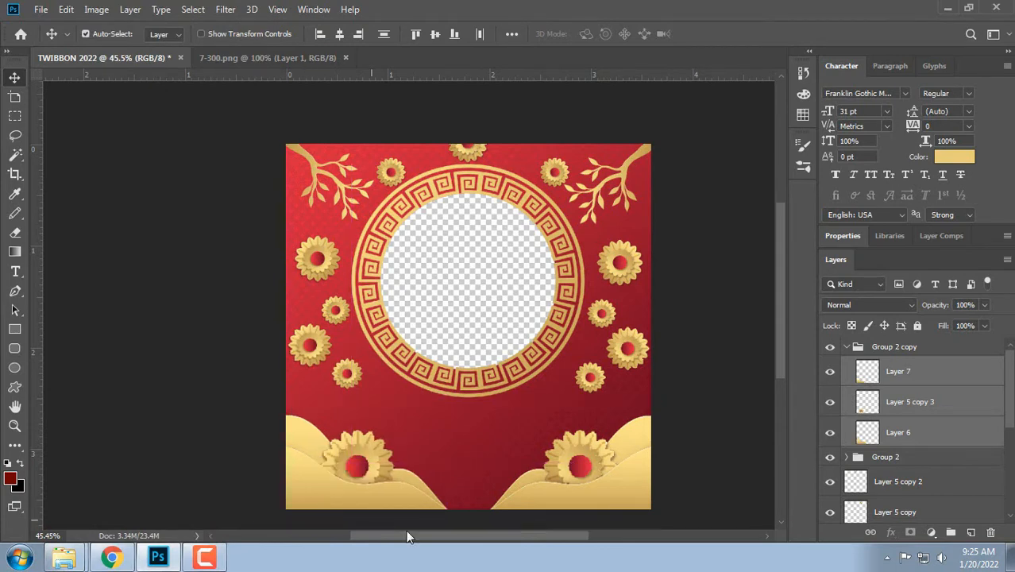
Step: Nudge the flipped hills and flower farther left to mirror the lower-right decoration, and collapse their group
{"action": "key", "text": "Left"}
{"action": "key", "text": "Left"}
{"action": "key", "text": "Left"}
{"action": "key", "text": "Left"}
{"action": "key", "text": "Left"}
{"action": "key", "text": "Left"}
{"action": "key", "text": "Left"}
{"action": "key", "text": "Left"}
{"action": "key", "text": "Left"}
{"action": "key", "text": "Left"}
{"action": "key", "text": "Left"}
{"action": "key", "text": "Left"}
{"action": "key", "text": "Left"}
{"action": "key", "text": "Left"}
{"action": "key", "text": "Left"}
{"action": "key", "text": "Left"}
{"action": "key", "text": "Left"}
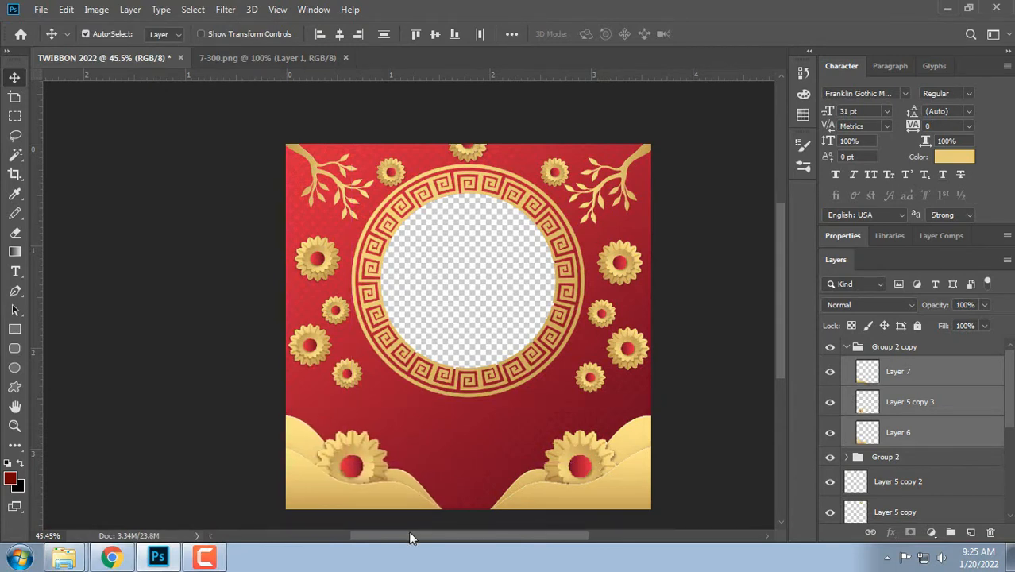
{"action": "key", "text": "Left"}
{"action": "key", "text": "Left"}
{"action": "key", "text": "Left"}
{"action": "key", "text": "Left"}
{"action": "key", "text": "Left"}
{"action": "key", "text": "Left"}
{"action": "key", "text": "Left"}
{"action": "key", "text": "Left"}
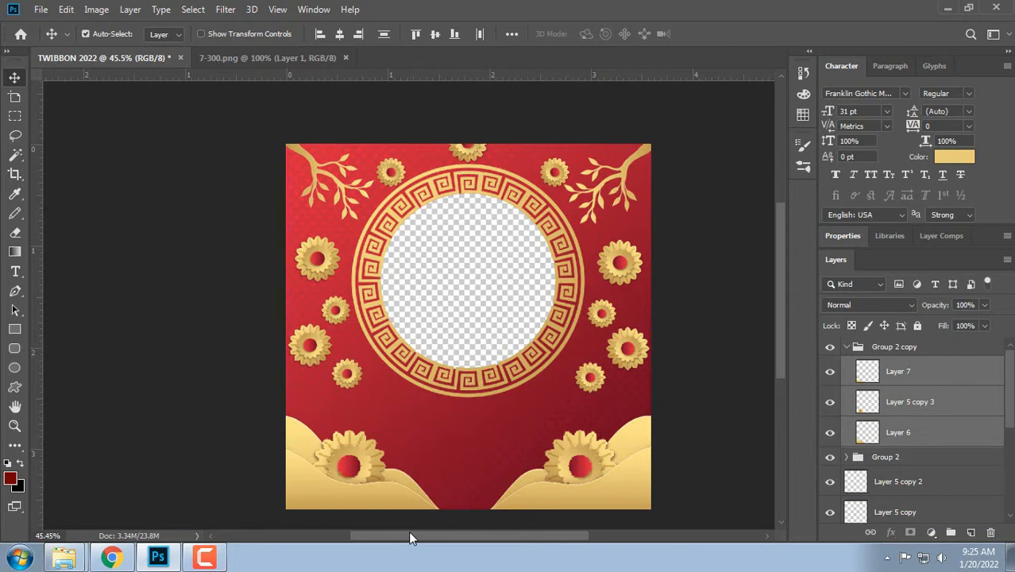
{"action": "left_click", "coordinate": [706, 444]}
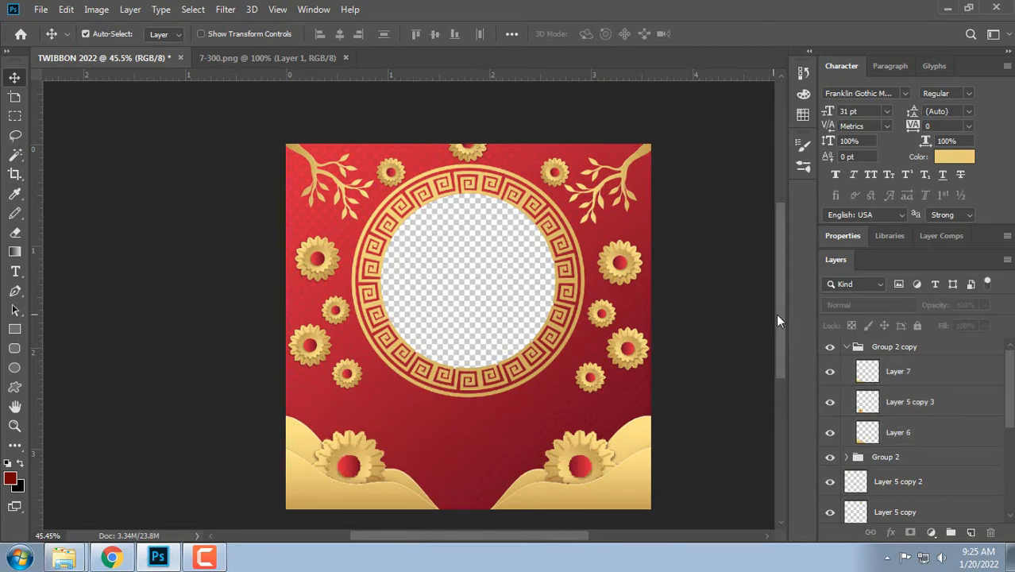
{"action": "scroll", "coordinate": [777, 318], "scroll_direction": "down", "scroll_amount": 1}
{"action": "left_click", "coordinate": [847, 347]}
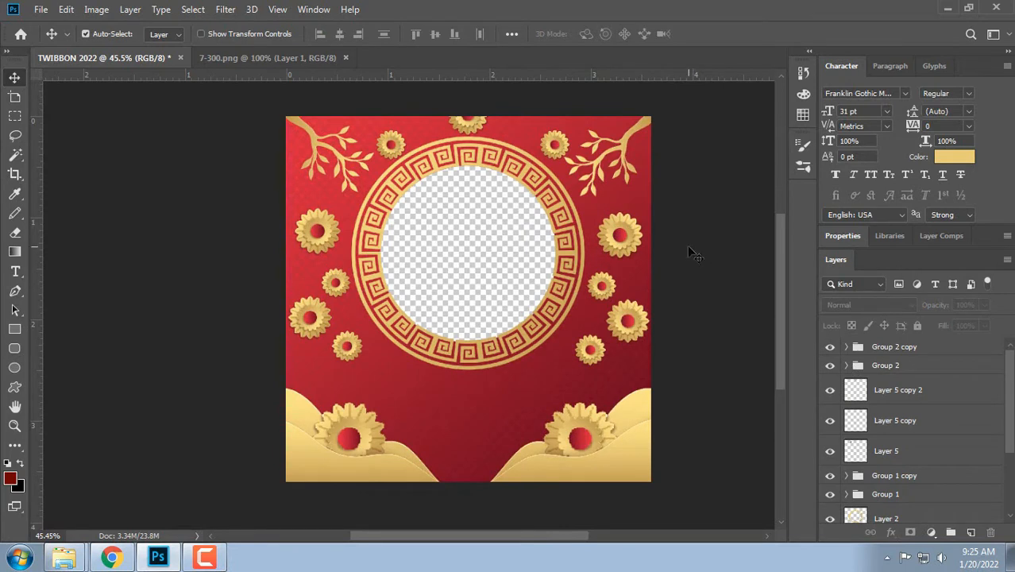
Step: Add a gold Franklin Gothic Medium text line reading "HAPPY" just below the ring
{"action": "left_click", "coordinate": [15, 272]}
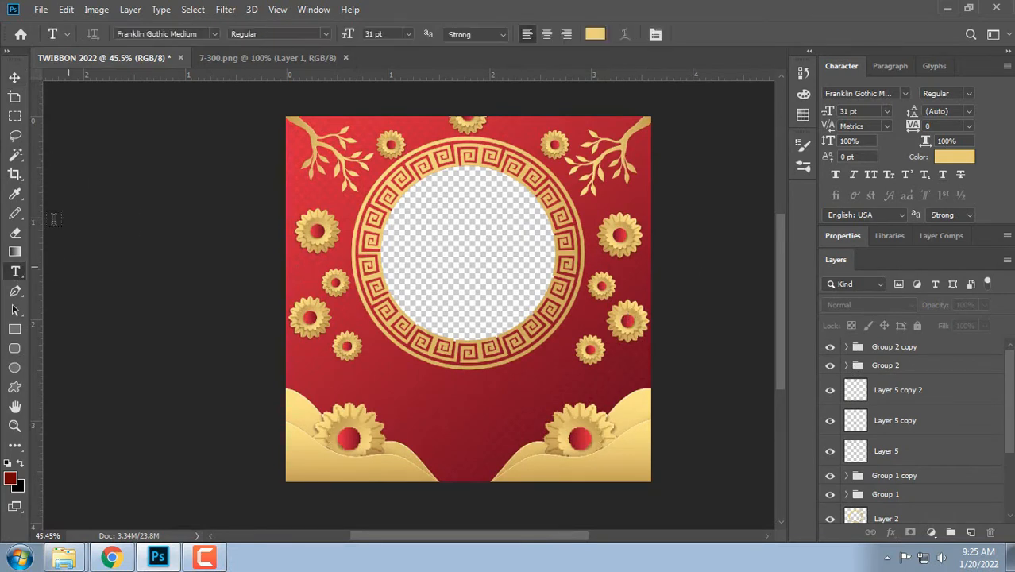
{"action": "left_click", "coordinate": [439, 401]}
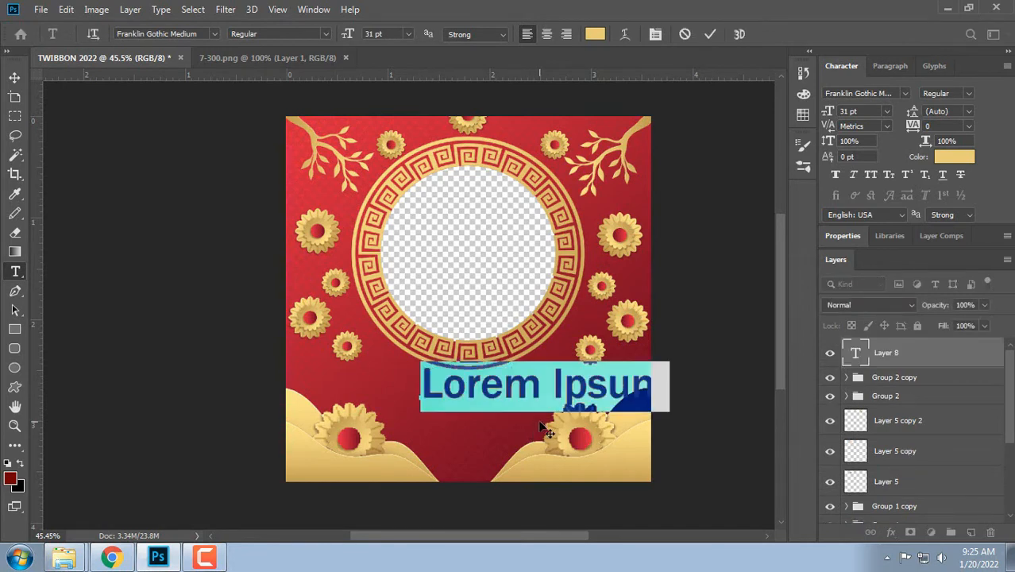
{"action": "type", "text": "HA"}
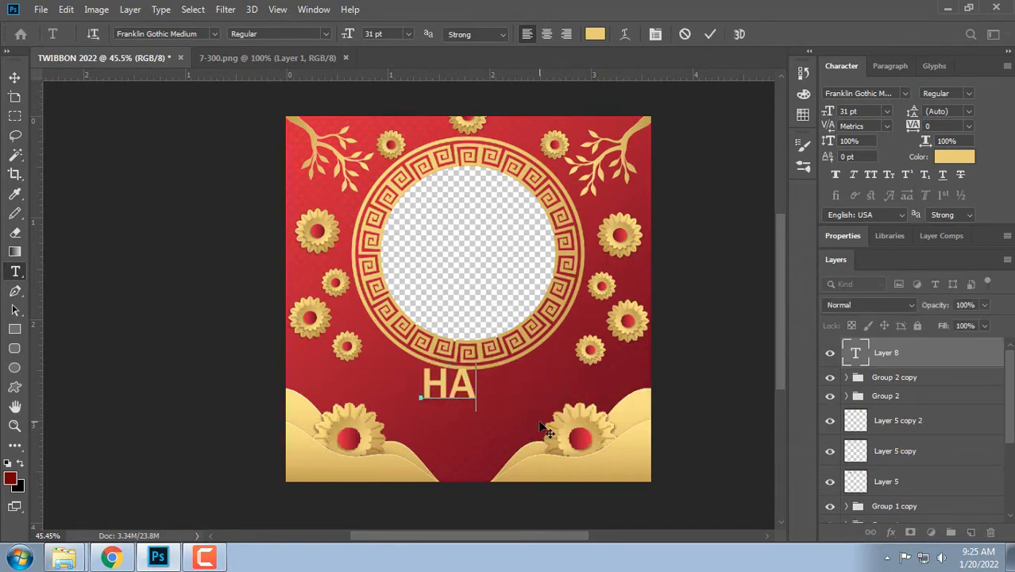
{"action": "type", "text": "PPY"}
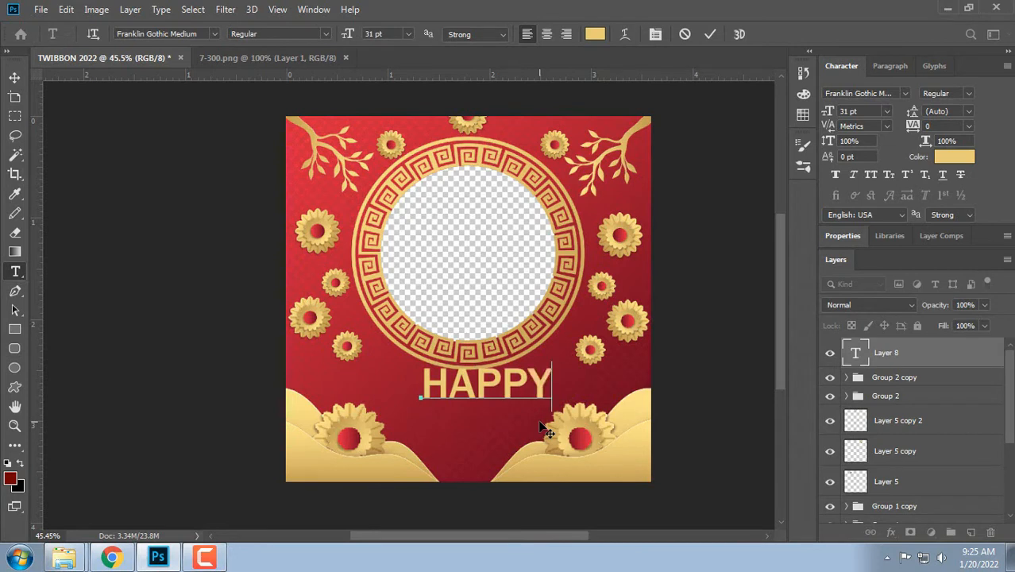
{"action": "type", "text": " NEW"}
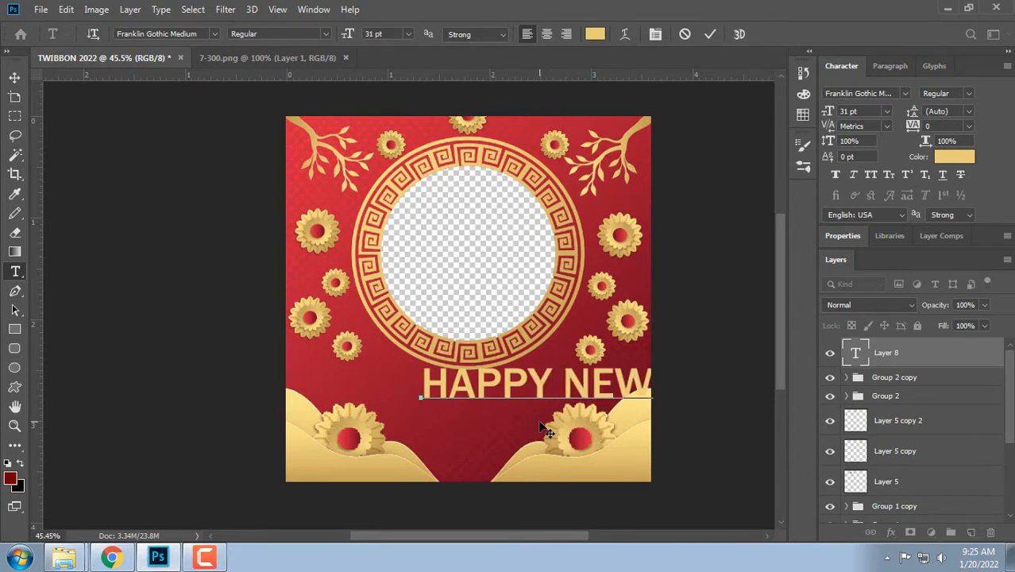
{"action": "key", "text": "BackSpace"}
{"action": "key", "text": "BackSpace"}
{"action": "key", "text": "BackSpace"}
{"action": "key", "text": "BackSpace"}
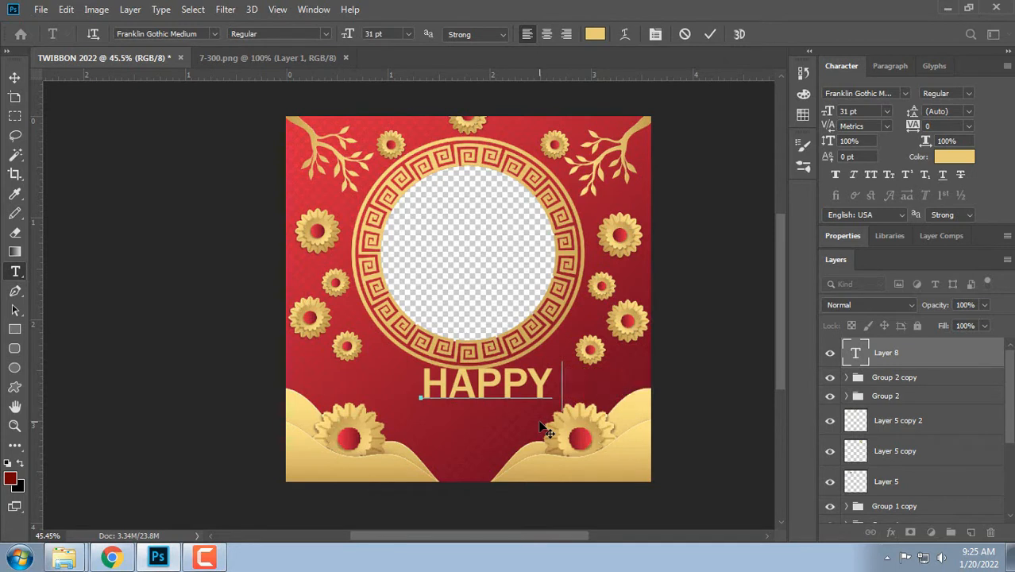
Step: Reduce the text to 15 pt and extend it to read "HAPPY CHINESE NEW YEAR"
{"action": "key", "text": "ctrl+a"}
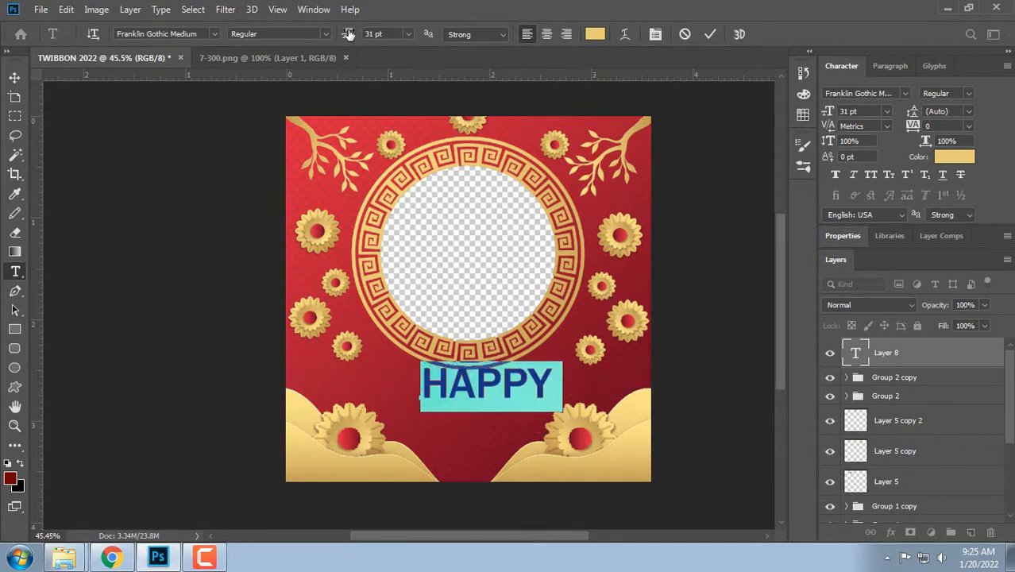
{"action": "left_click_drag", "start_coordinate": [348, 35], "coordinate": [340, 34]}
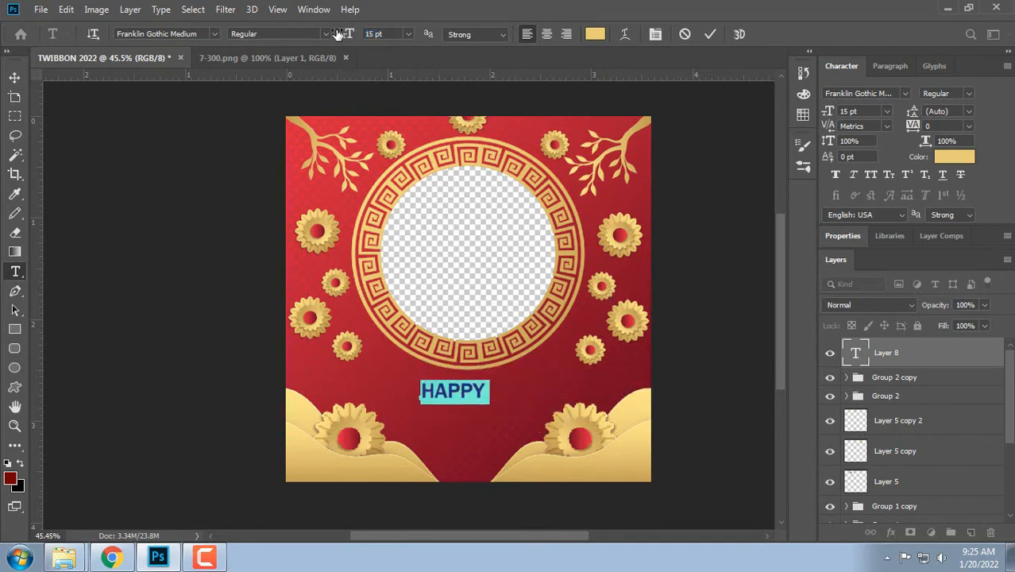
{"action": "key", "text": "End"}
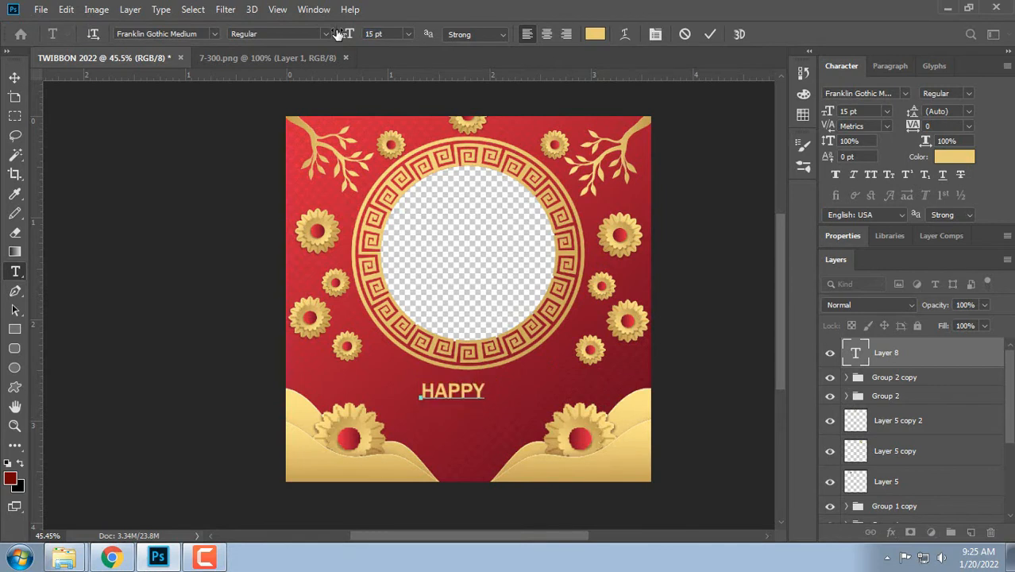
{"action": "type", "text": "CHINESE N"}
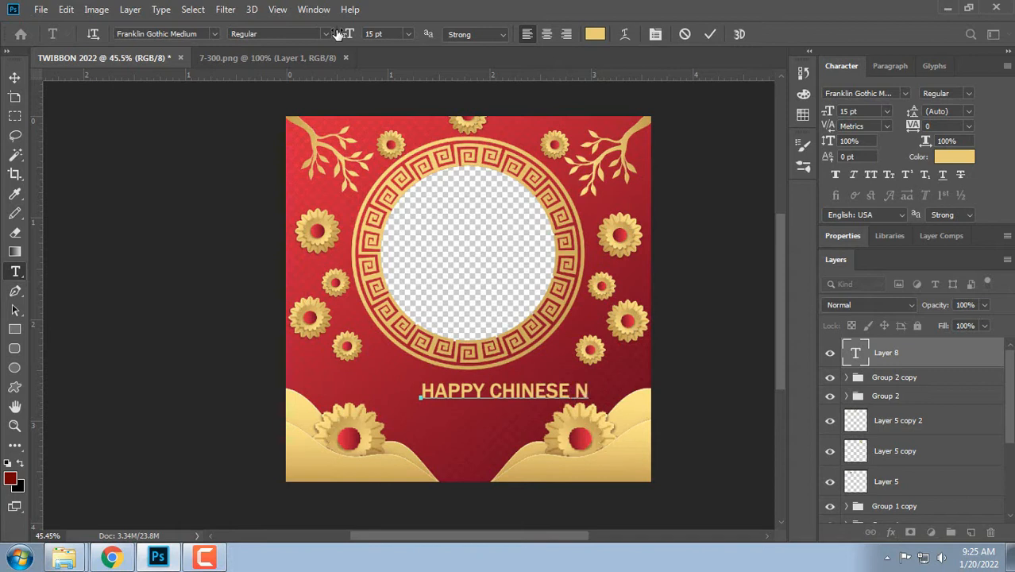
{"action": "type", "text": "EW YE"}
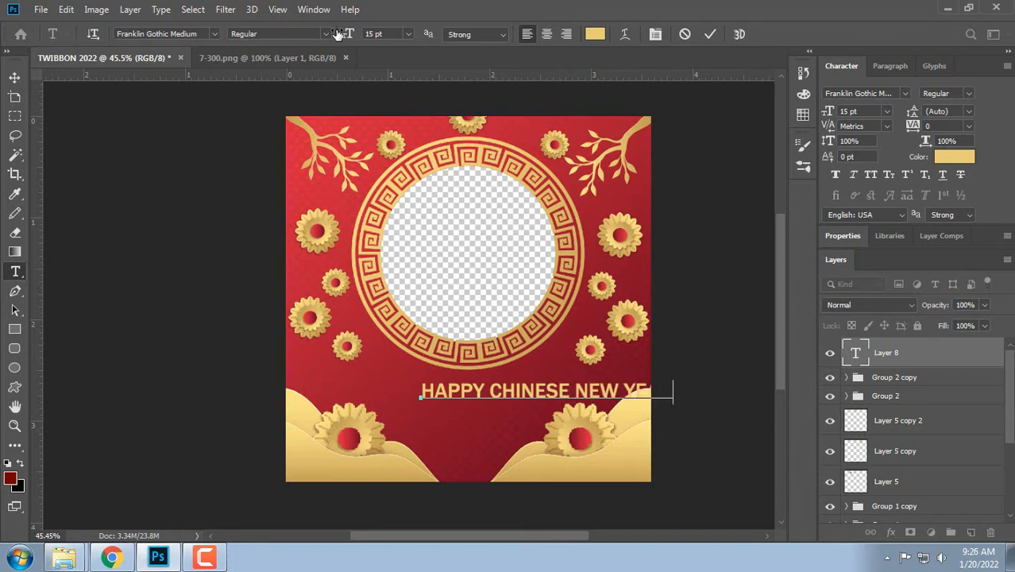
Step: Set the greeting text to 14 pt and position it below the ring, above the two large flowers
{"action": "key", "text": "ctrl+a"}
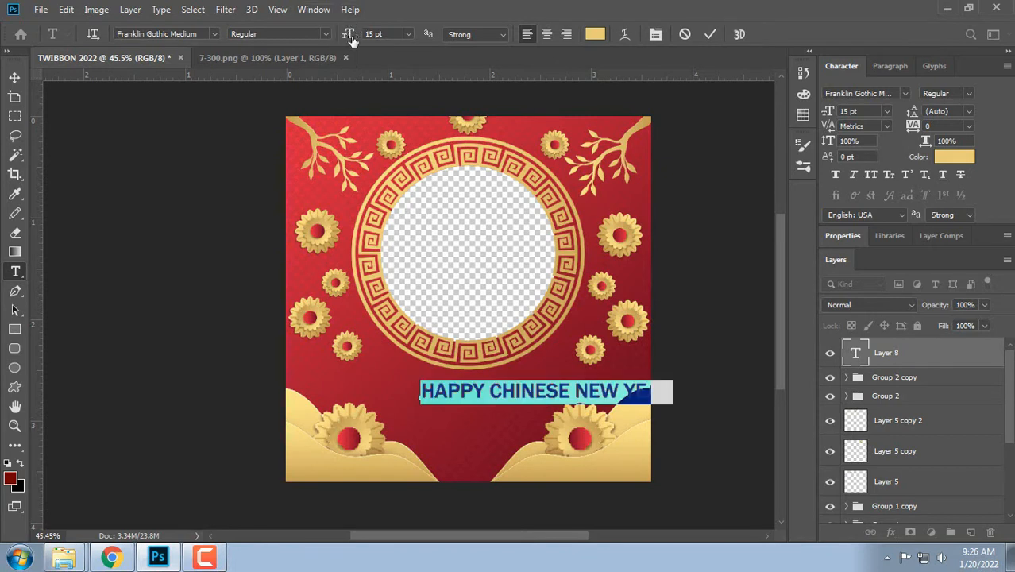
{"action": "left_click_drag", "start_coordinate": [352, 40], "coordinate": [349, 40]}
{"action": "left_click", "coordinate": [17, 78]}
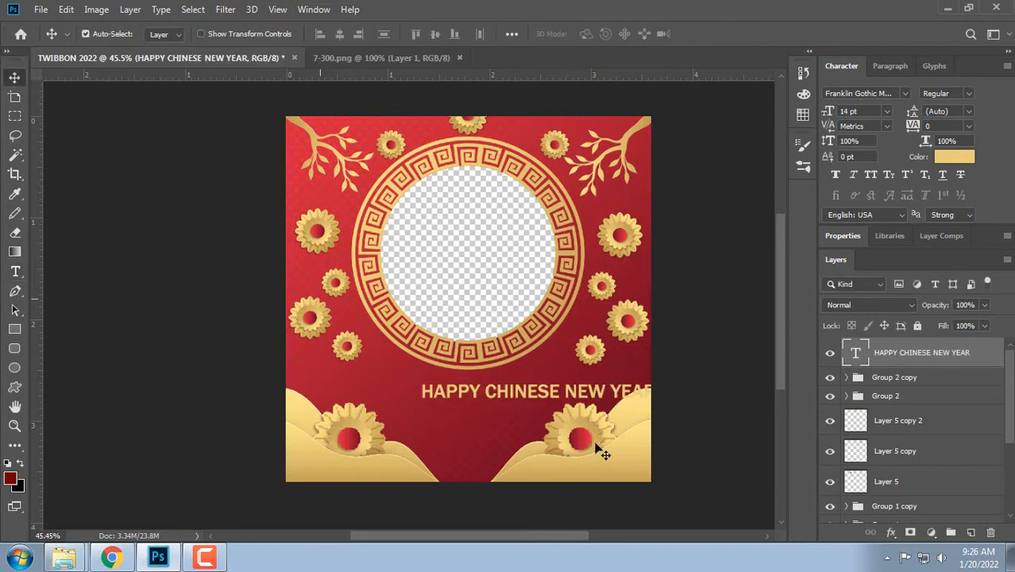
{"action": "left_click_drag", "start_coordinate": [578, 407], "coordinate": [503, 397]}
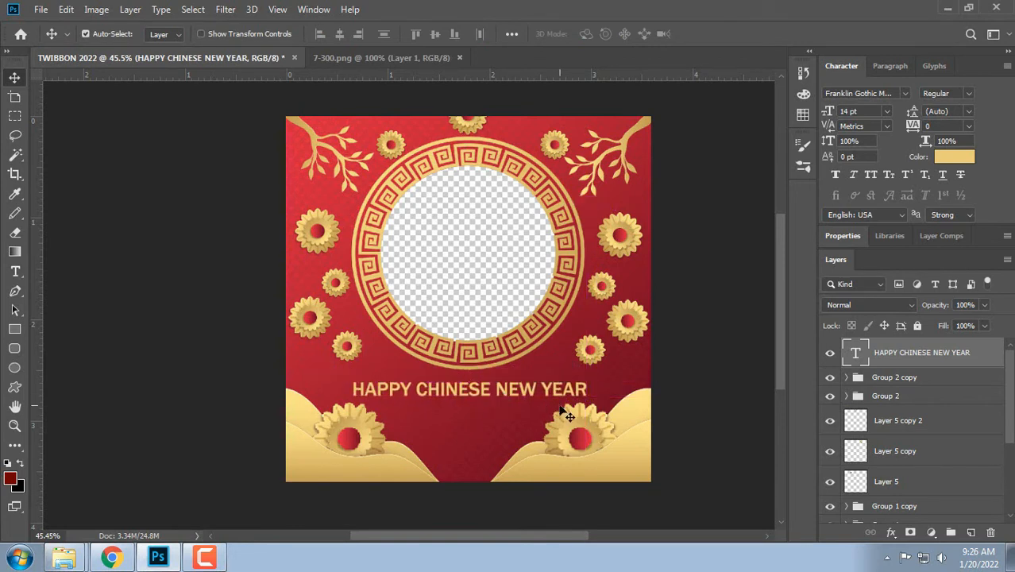
{"action": "key", "text": "Up"}
{"action": "key", "text": "Up"}
{"action": "key", "text": "Up"}
{"action": "key", "text": "Up"}
{"action": "key", "text": "Down"}
{"action": "key", "text": "Down"}
{"action": "key", "text": "Down"}
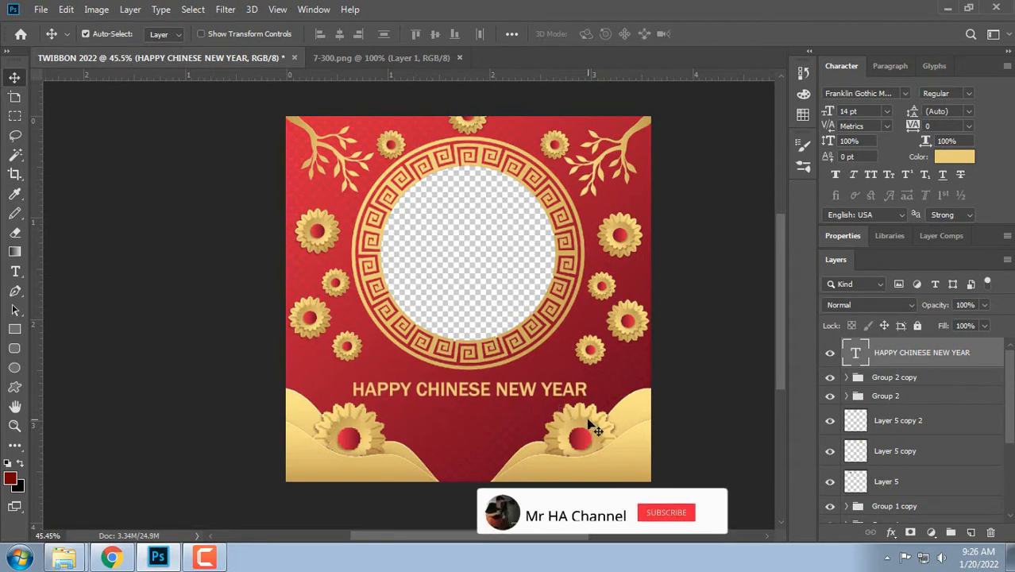
Step: Nudge both hill-and-flower groups down together to leave more space beneath the greeting text
{"action": "left_click", "coordinate": [895, 382]}
{"action": "left_click", "coordinate": [895, 399], "text": "shift"}
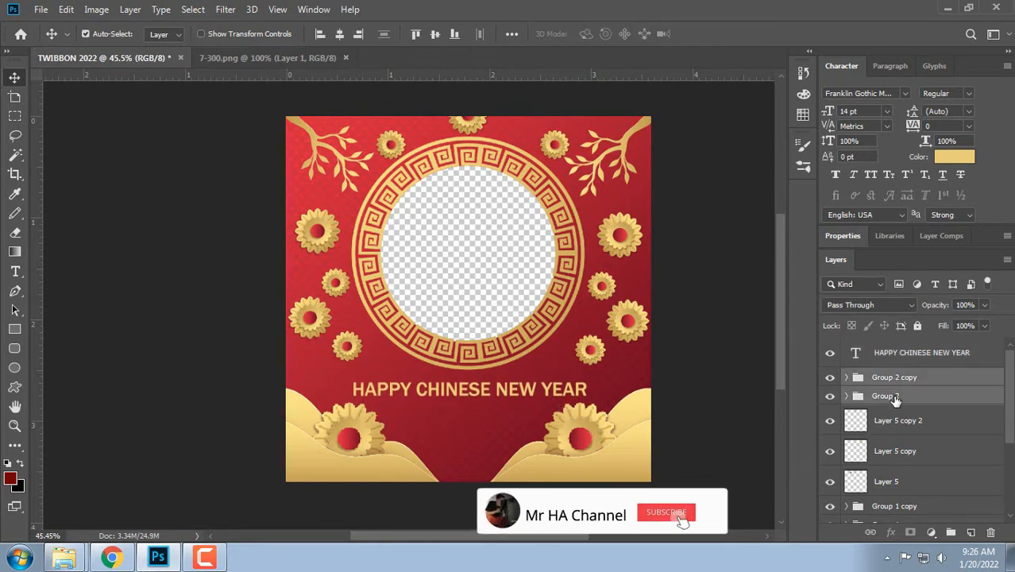
{"action": "key", "text": "Down"}
{"action": "key", "text": "Down"}
{"action": "key", "text": "Down"}
{"action": "key", "text": "Down"}
{"action": "key", "text": "Down"}
{"action": "key", "text": "Down"}
{"action": "key", "text": "Down"}
{"action": "key", "text": "Down"}
{"action": "key", "text": "Down"}
{"action": "key", "text": "Down"}
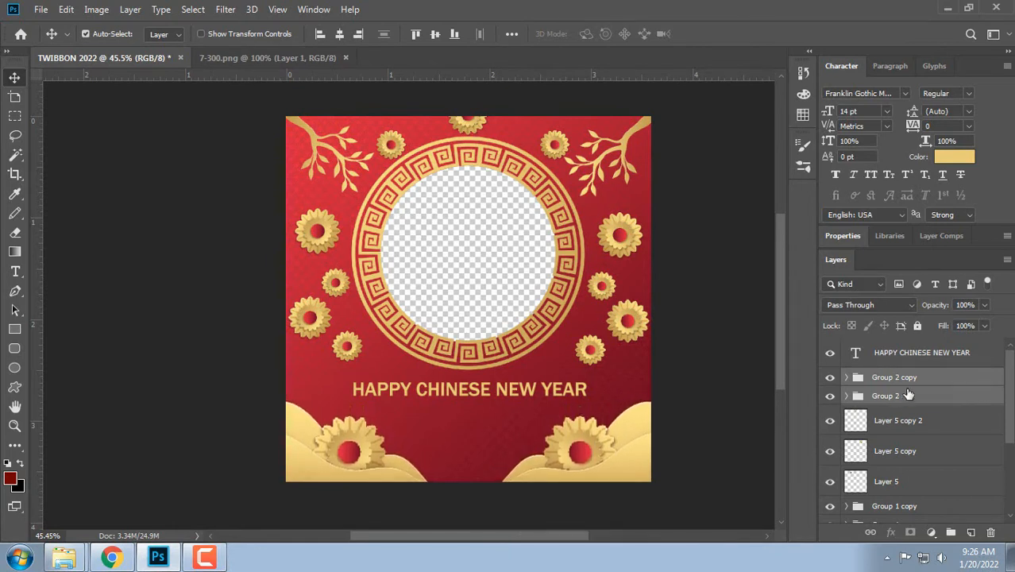
Step: Fine-tune the vertical position of the "HAPPY CHINESE NEW YEAR" text between the ring and the large flowers
{"action": "left_click", "coordinate": [908, 354]}
{"action": "key", "text": "Down"}
{"action": "key", "text": "Down"}
{"action": "key", "text": "Down"}
{"action": "key", "text": "Down"}
{"action": "key", "text": "Down"}
{"action": "key", "text": "Down"}
{"action": "key", "text": "Down"}
{"action": "key", "text": "Down"}
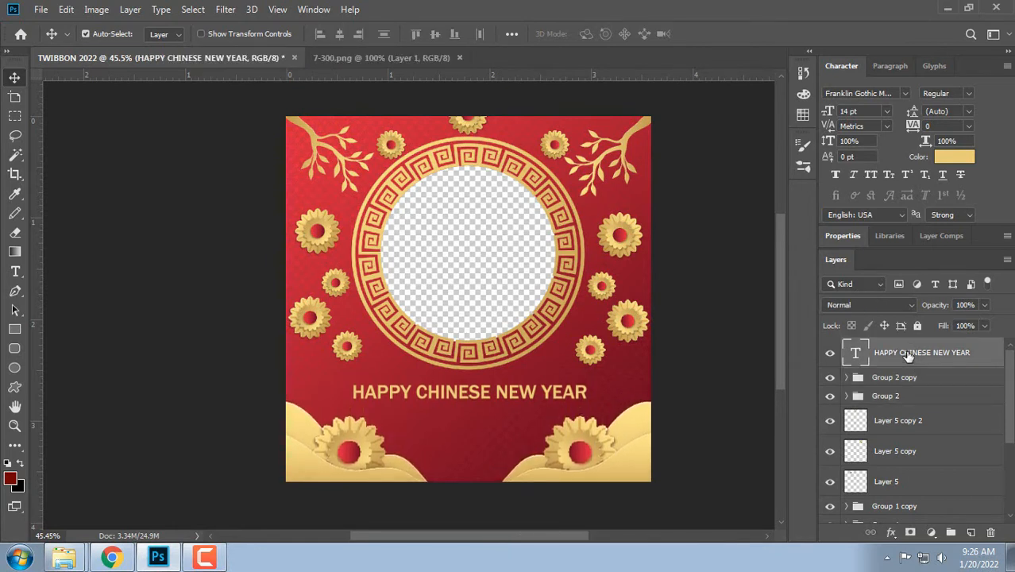
{"action": "key", "text": "Up"}
{"action": "key", "text": "Up"}
{"action": "key", "text": "Up"}
{"action": "key", "text": "Up"}
{"action": "key", "text": "Up"}
{"action": "key", "text": "Up"}
{"action": "key", "text": "Up"}
{"action": "key", "text": "Up"}
Step: Center the greeting text horizontally relative to the Background layer
{"action": "scroll", "coordinate": [914, 366], "scroll_direction": "down", "scroll_amount": 3}
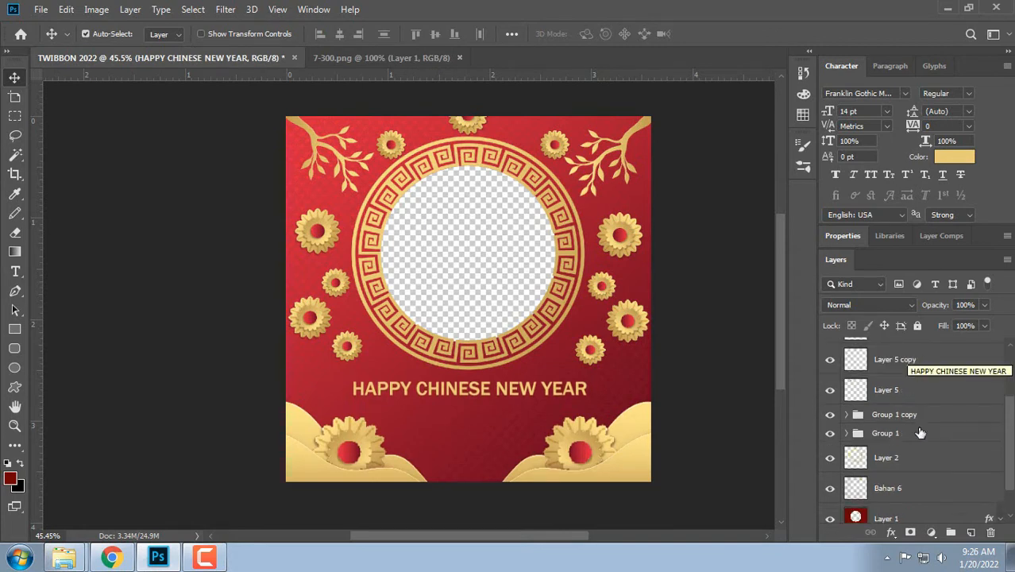
{"action": "left_click", "coordinate": [902, 516]}
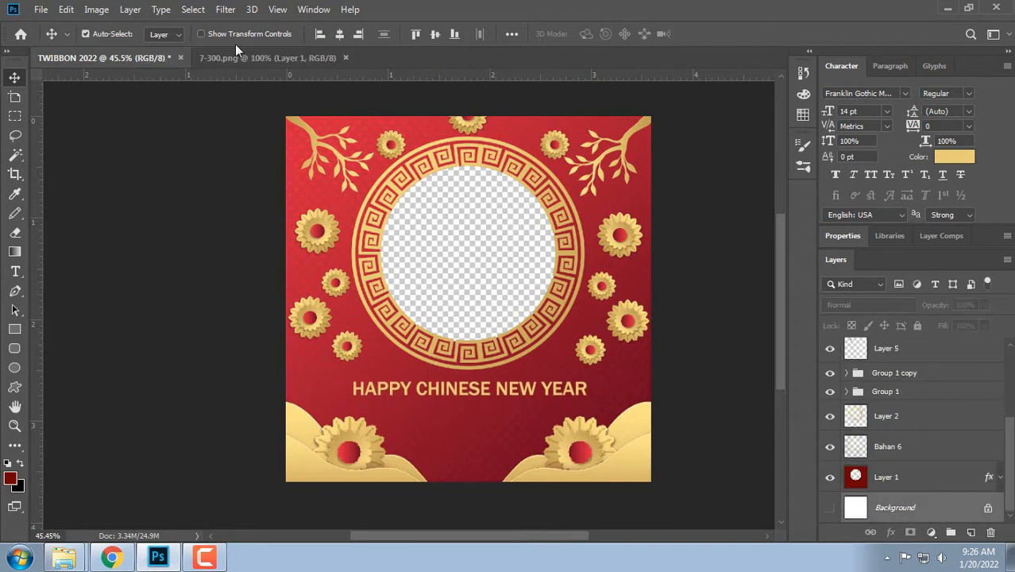
{"action": "left_click", "coordinate": [341, 34]}
{"action": "scroll", "coordinate": [914, 429], "scroll_direction": "up", "scroll_amount": 3}
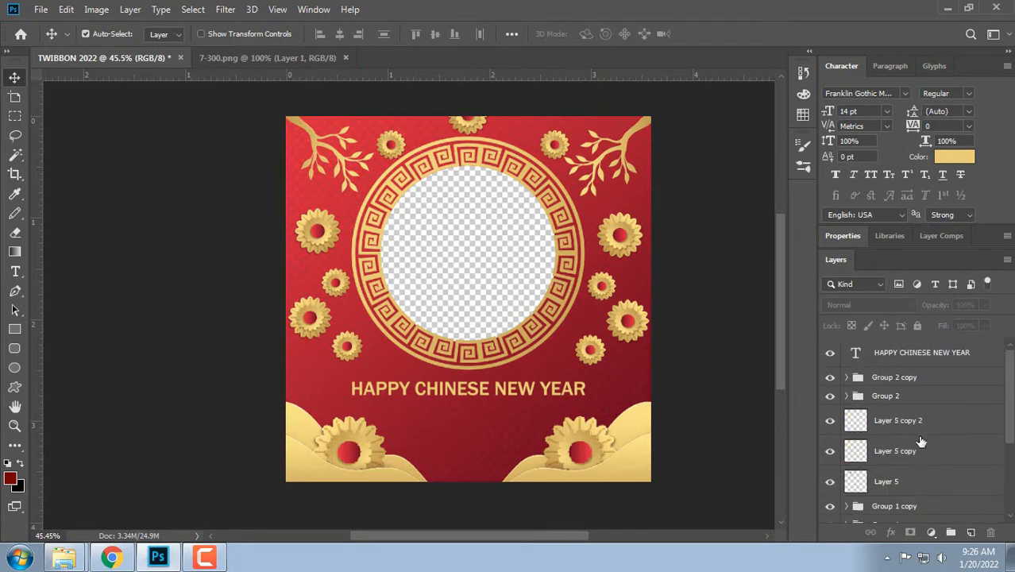
Step: Duplicate the greeting text layer and move the copy directly beneath the original line
{"action": "left_click", "coordinate": [908, 360]}
{"action": "key", "text": "ctrl+j"}
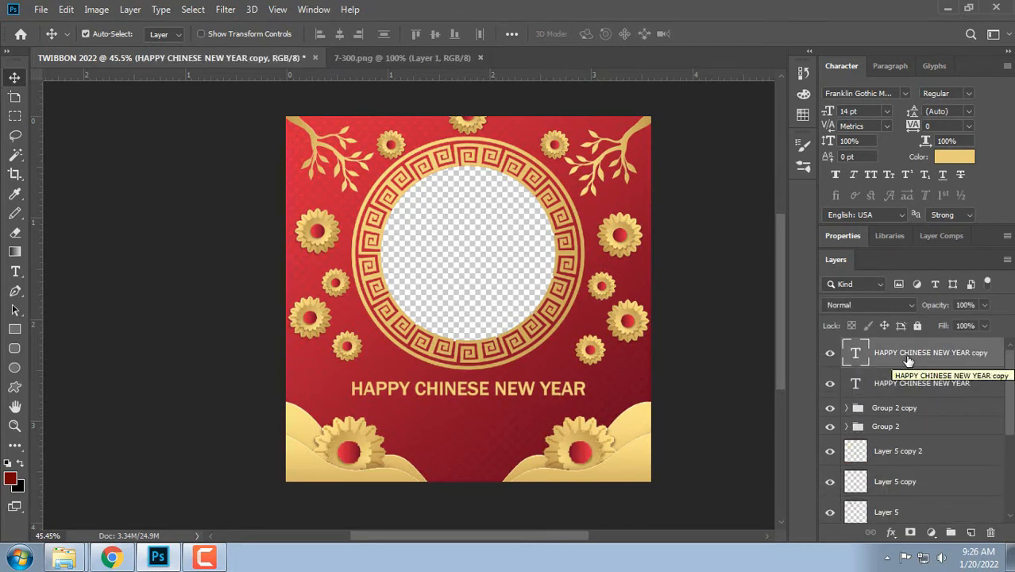
{"action": "key", "text": "shift+Down"}
{"action": "key", "text": "shift+Down"}
{"action": "key", "text": "shift+Down"}
{"action": "key", "text": "shift+Down"}
{"action": "key", "text": "shift+Down"}
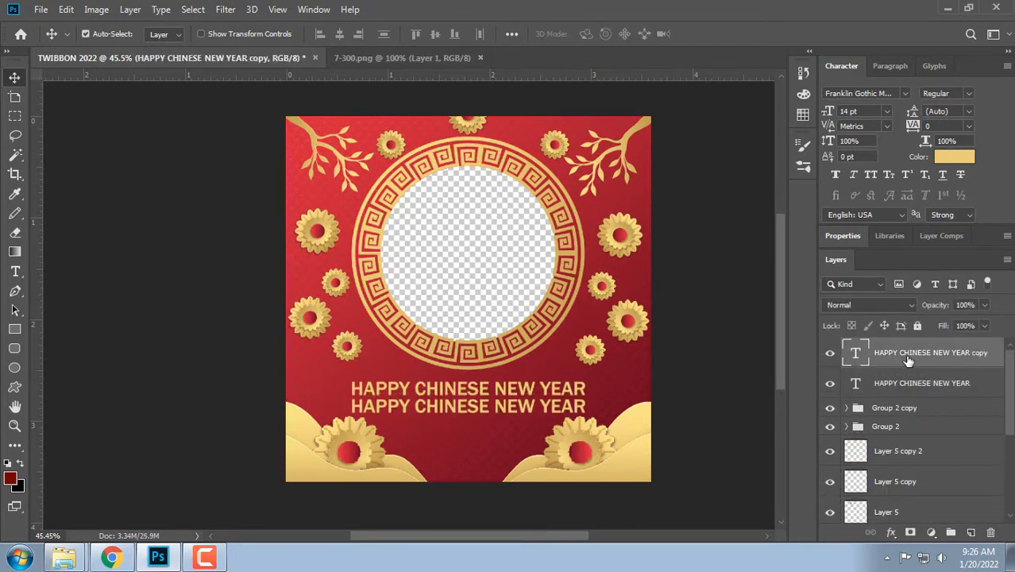
Step: Replace the duplicated line's text with "2022"
{"action": "left_click", "coordinate": [15, 271]}
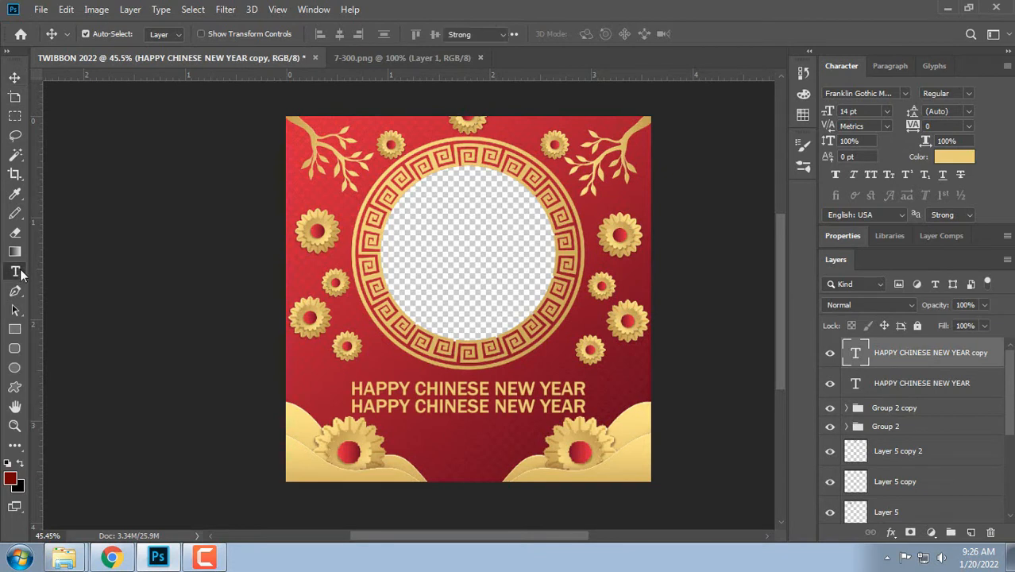
{"action": "left_click", "coordinate": [470, 409]}
{"action": "key", "text": "ctrl+a"}
{"action": "type", "text": "20"}
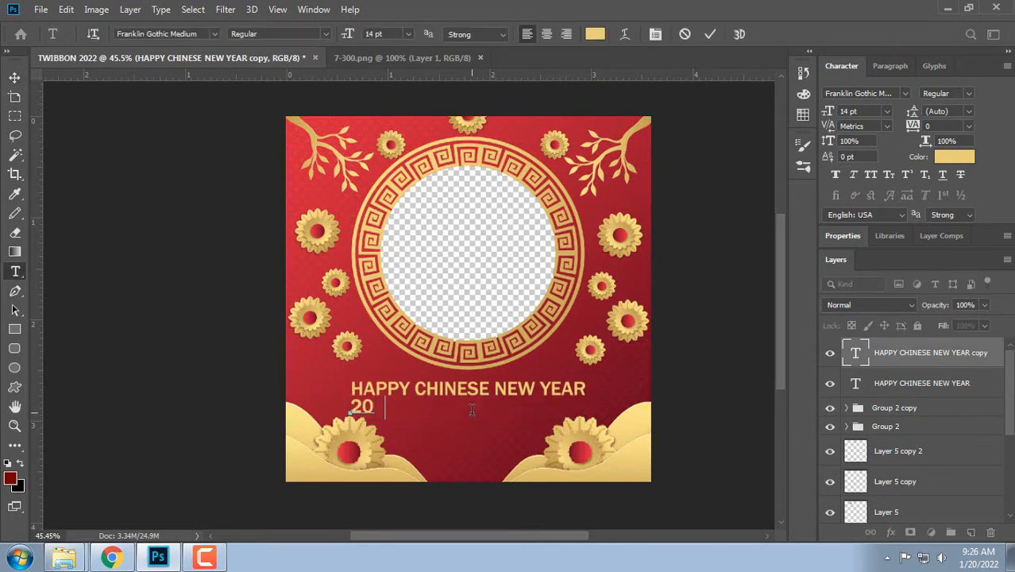
{"action": "left_click", "coordinate": [14, 77]}
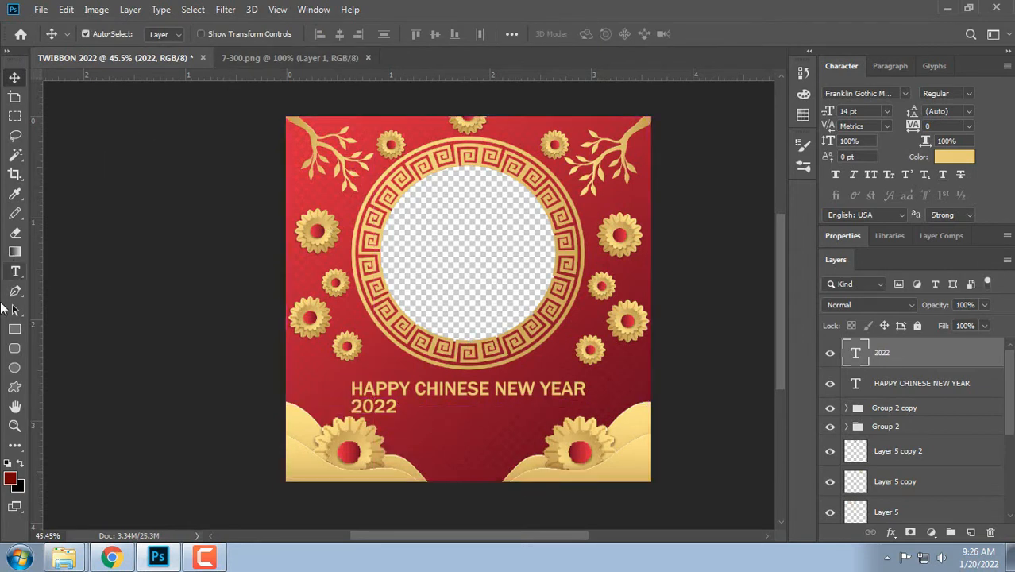
Step: Enlarge the "2022" text to 31 pt
{"action": "left_click", "coordinate": [14, 271]}
{"action": "left_click_drag", "start_coordinate": [339, 33], "coordinate": [358, 33]}
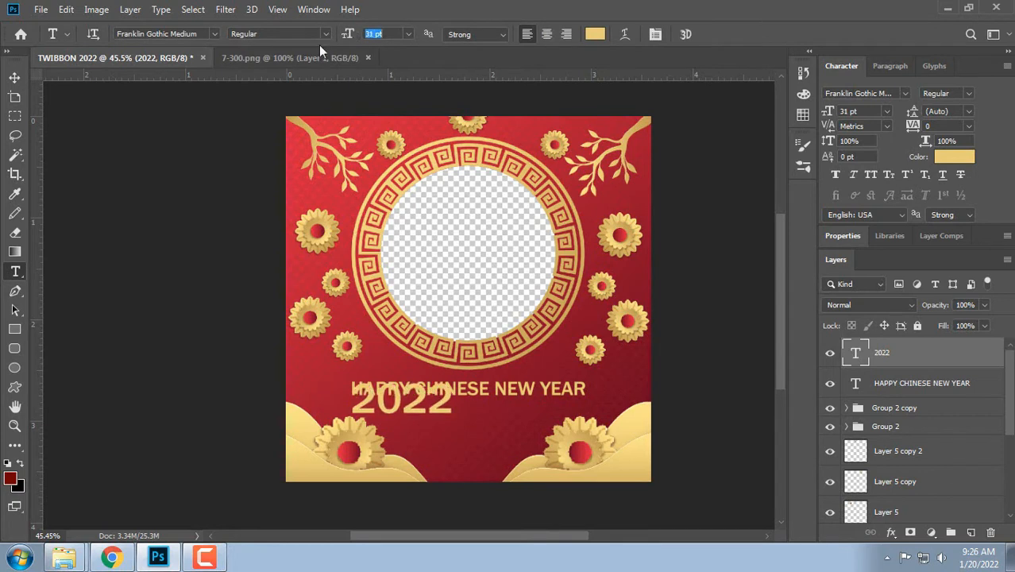
{"action": "left_click", "coordinate": [15, 77]}
Step: Center the "2022" text horizontally relative to the Background layer
{"action": "left_click", "coordinate": [199, 139]}
{"action": "scroll", "coordinate": [884, 469], "scroll_direction": "down", "scroll_amount": 5}
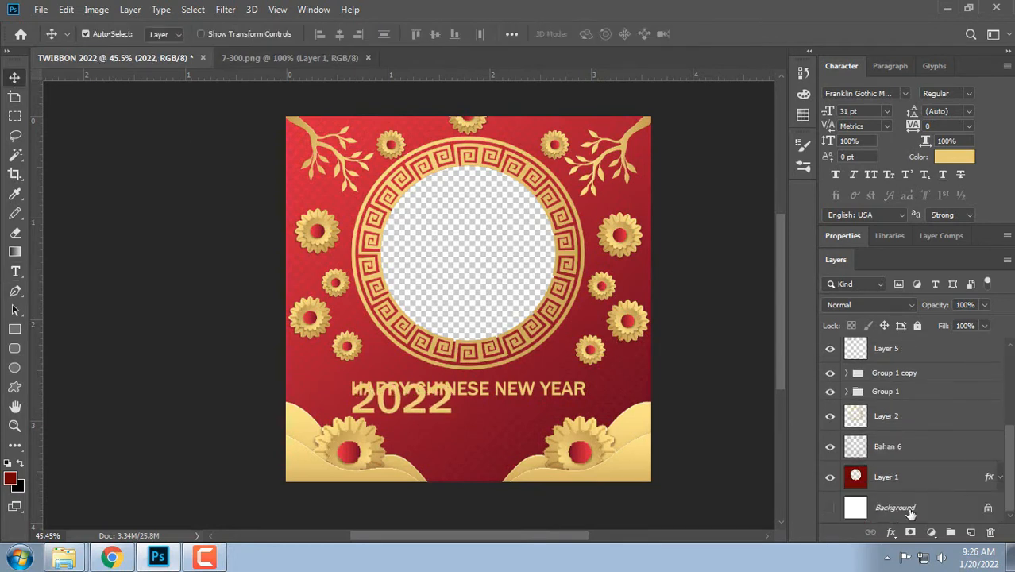
{"action": "left_click", "coordinate": [341, 38]}
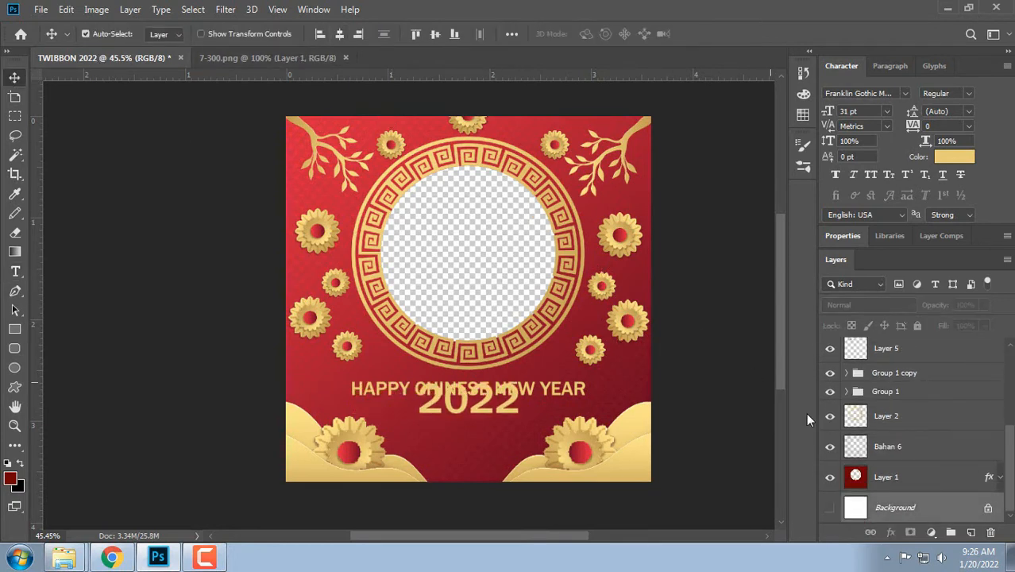
Step: Move the "2022" text down below the greeting line and fine-tune its position between the two large flowers
{"action": "scroll", "coordinate": [914, 397], "scroll_direction": "up", "scroll_amount": 5}
{"action": "left_click", "coordinate": [914, 352]}
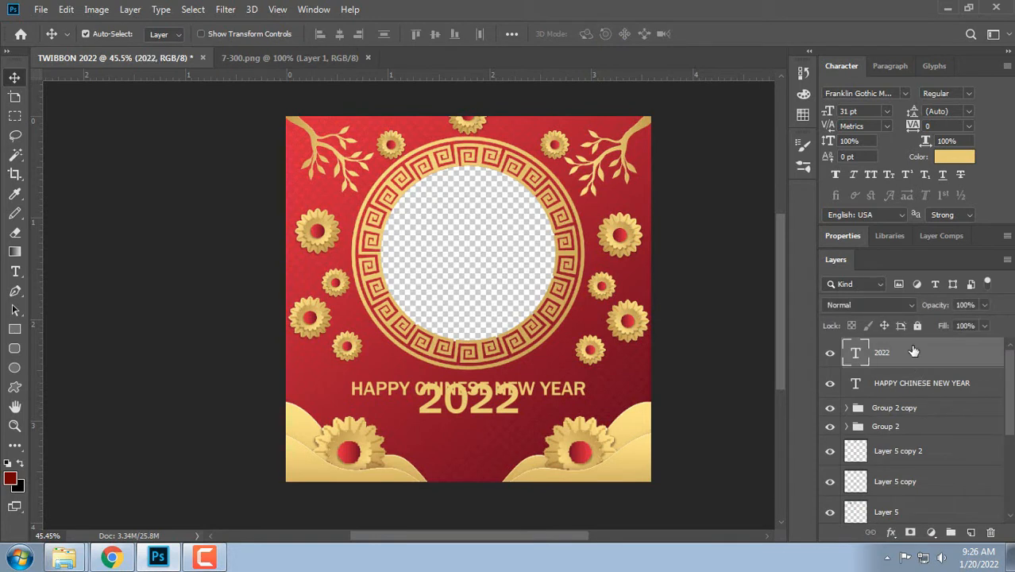
{"action": "key", "text": "shift+Down"}
{"action": "key", "text": "shift+Down"}
{"action": "key", "text": "shift+Down"}
{"action": "key", "text": "shift+Down"}
{"action": "key", "text": "shift+Down"}
{"action": "key", "text": "shift+Down"}
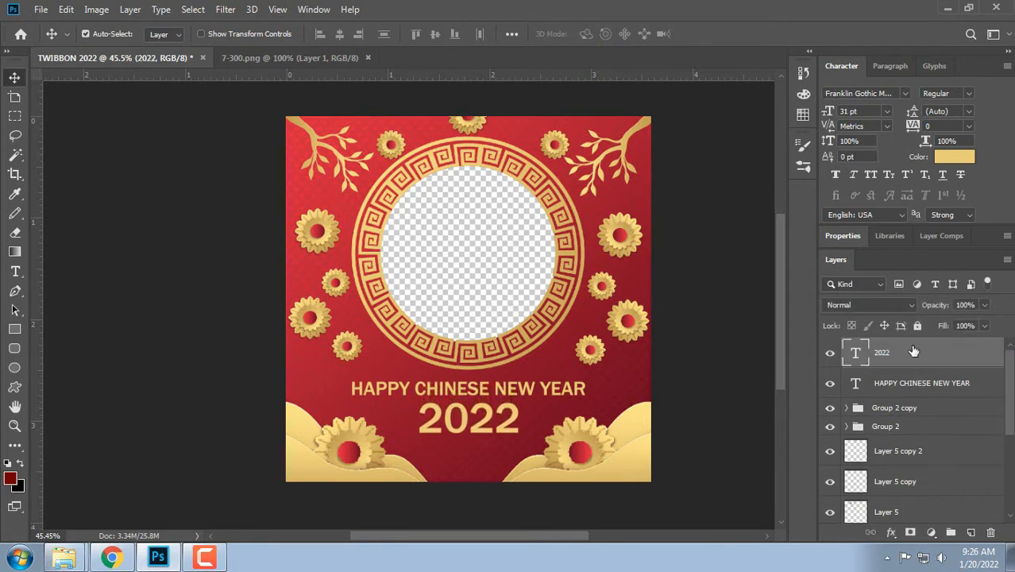
{"action": "key", "text": "Down"}
{"action": "key", "text": "Down"}
{"action": "key", "text": "Down"}
{"action": "key", "text": "Down"}
{"action": "key", "text": "Down"}
{"action": "key", "text": "Down"}
{"action": "key", "text": "Down"}
{"action": "key", "text": "Down"}
{"action": "key", "text": "Down"}
{"action": "key", "text": "Down"}
{"action": "key", "text": "Right"}
{"action": "key", "text": "Right"}
{"action": "key", "text": "Right"}
{"action": "key", "text": "Right"}
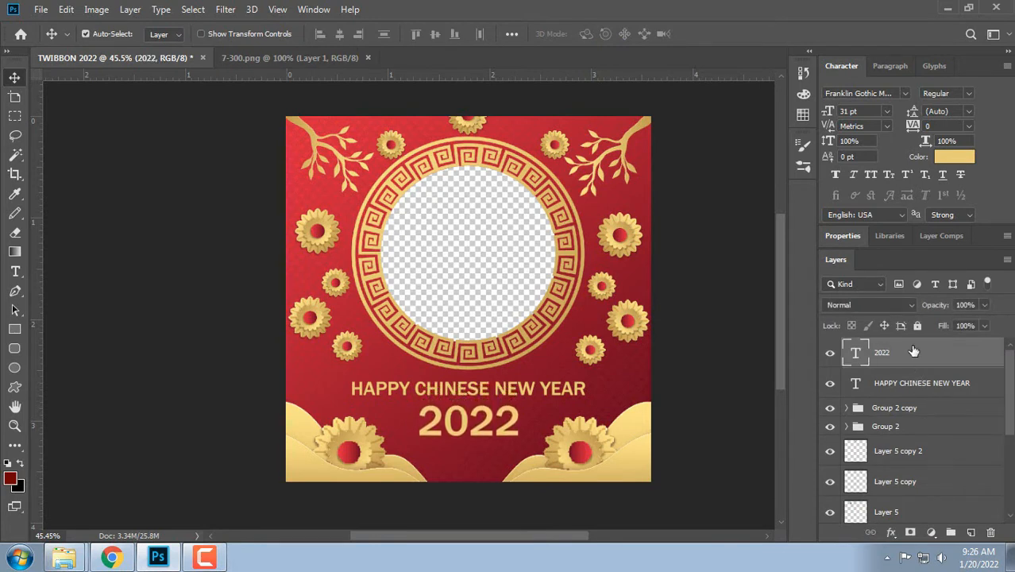
{"action": "key", "text": "Down"}
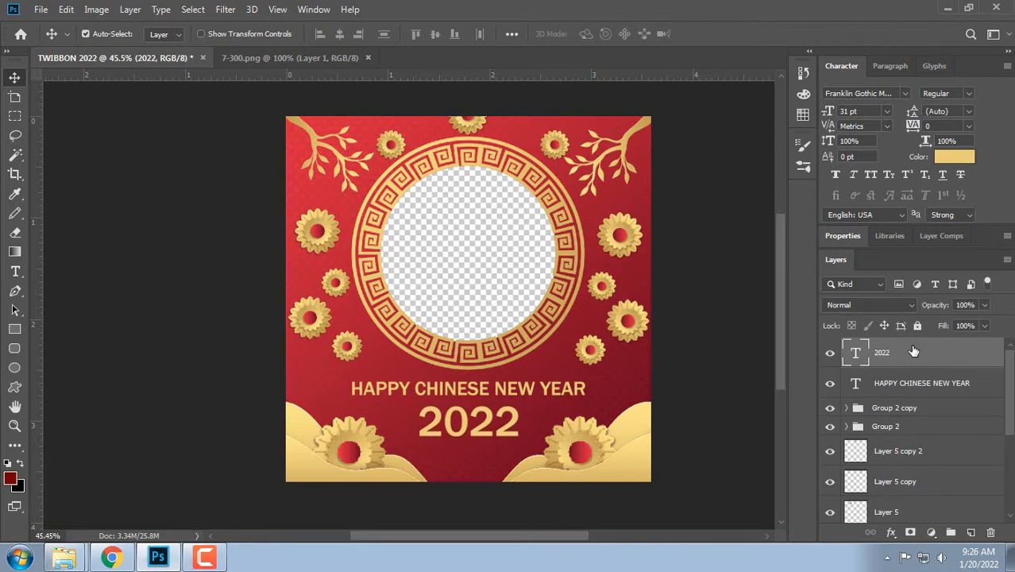
Step: Copy the tiger artwork from the 7-300.png document into the TWIBBON 2022 document
{"action": "left_click", "coordinate": [670, 348]}
{"action": "left_click", "coordinate": [315, 58]}
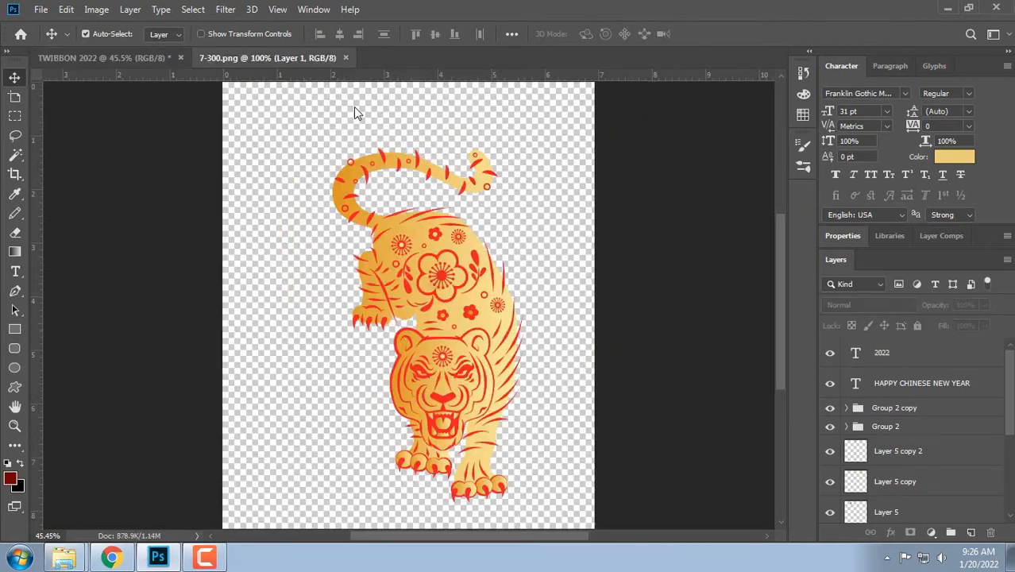
{"action": "left_click_drag", "start_coordinate": [461, 270], "coordinate": [405, 290]}
Step: Scale the tiger down to about 70% and place it over the lower-left edge of the gold ring
{"action": "key", "text": "ctrl+t"}
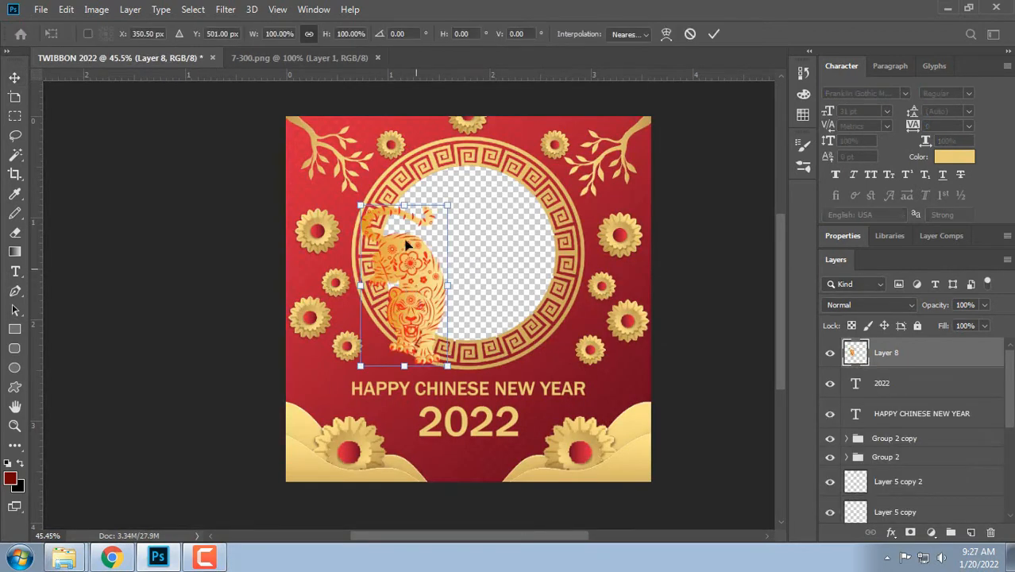
{"action": "left_click_drag", "start_coordinate": [360, 208], "coordinate": [386, 254]}
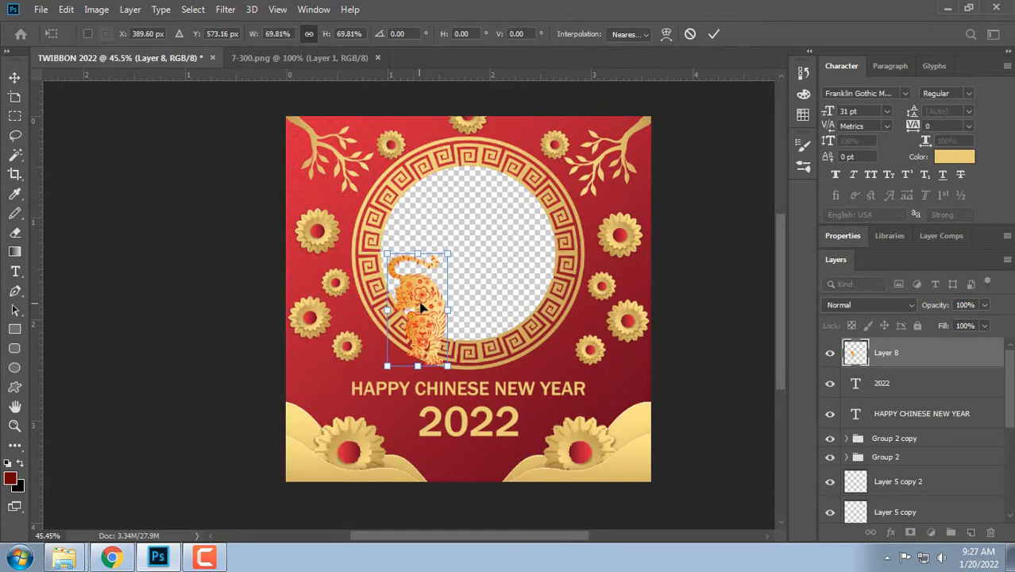
{"action": "left_click_drag", "start_coordinate": [422, 303], "coordinate": [399, 290]}
{"action": "key", "text": "Return"}
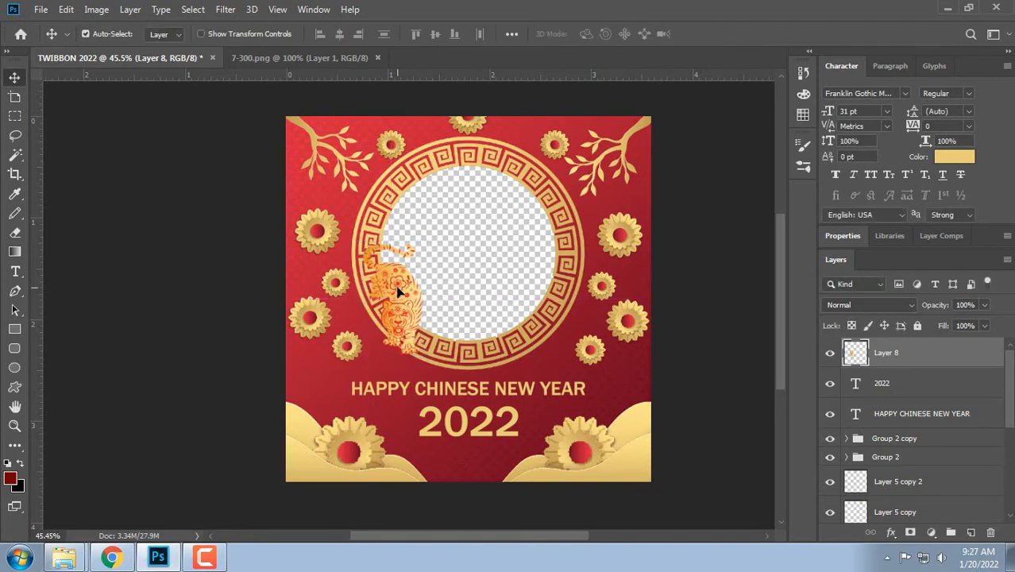
Step: Nudge the tiger slightly to the left on the gold ring
{"action": "scroll", "coordinate": [402, 292], "scroll_direction": "up", "scroll_amount": 1}
{"action": "scroll", "coordinate": [405, 304], "scroll_direction": "up", "scroll_amount": 1}
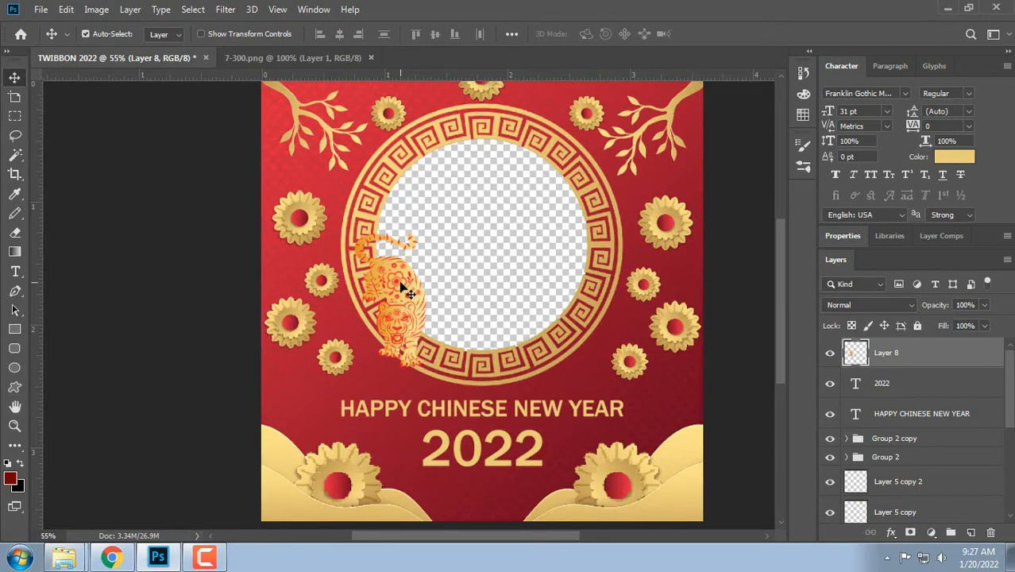
{"action": "key", "text": "Left"}
{"action": "key", "text": "Left"}
{"action": "key", "text": "Left"}
{"action": "key", "text": "Left"}
{"action": "key", "text": "Left"}
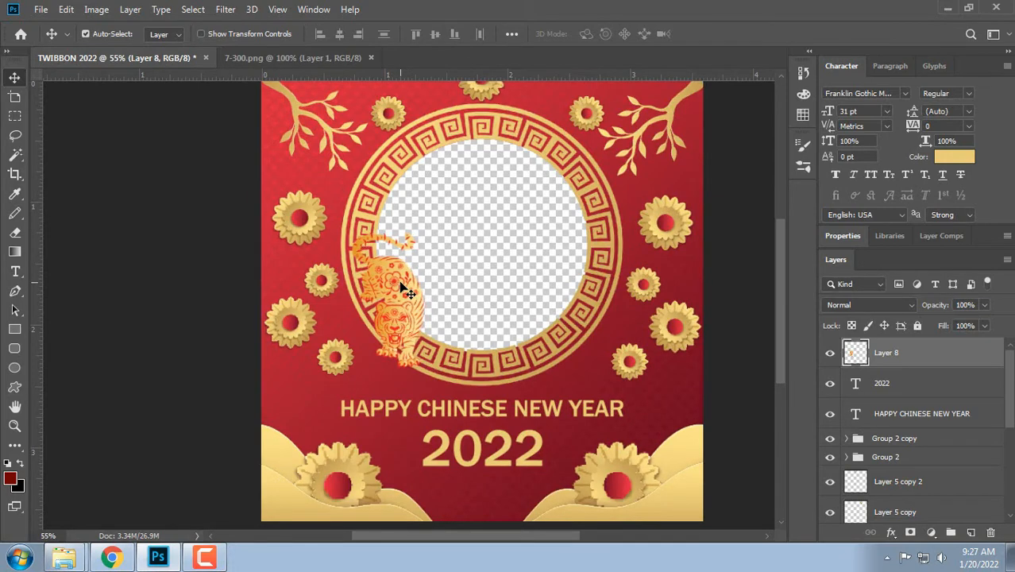
Step: Close the 7-300.png source document
{"action": "left_click", "coordinate": [340, 64]}
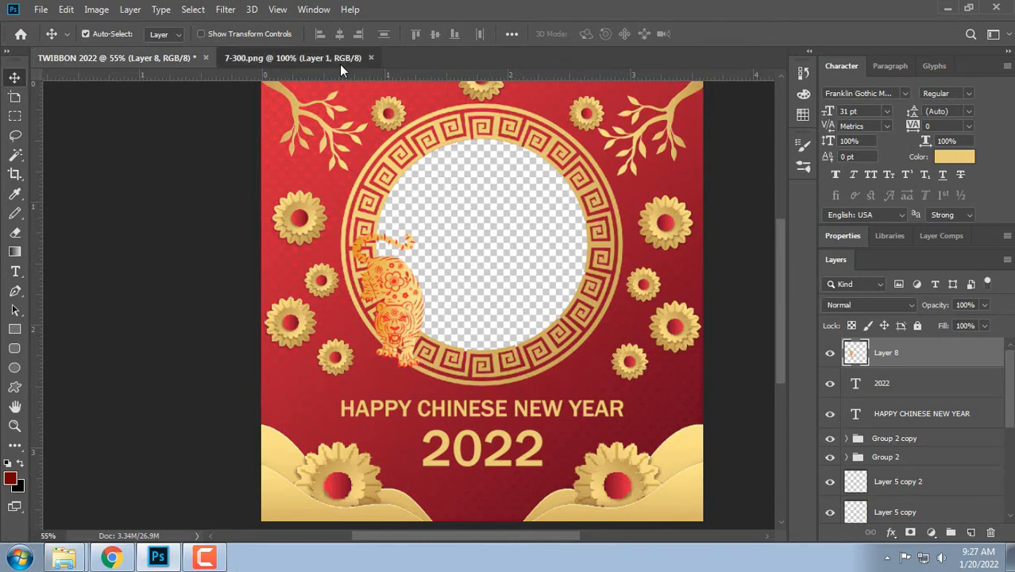
{"action": "left_click", "coordinate": [370, 57]}
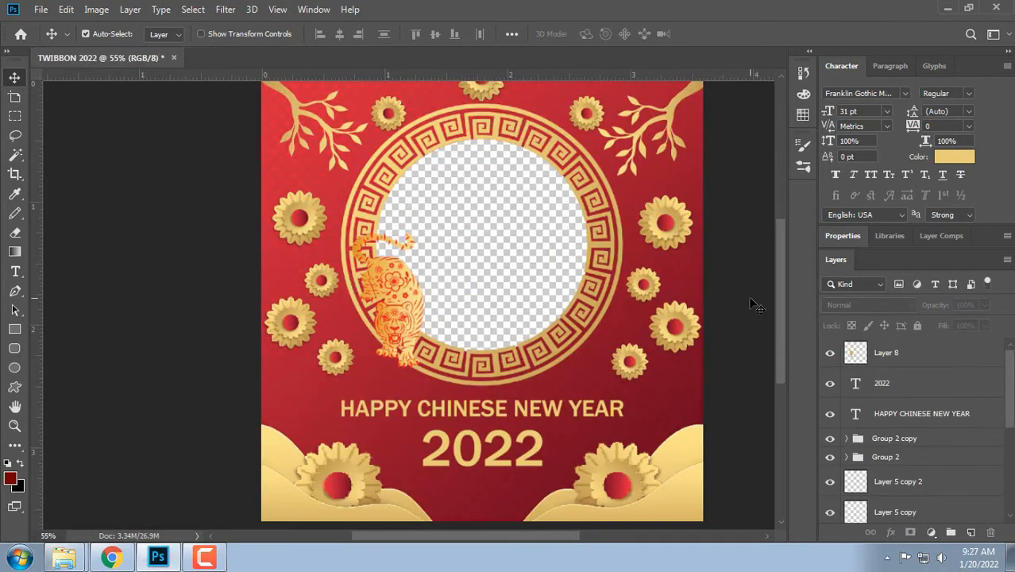
{"action": "key", "text": "ctrl+minus"}
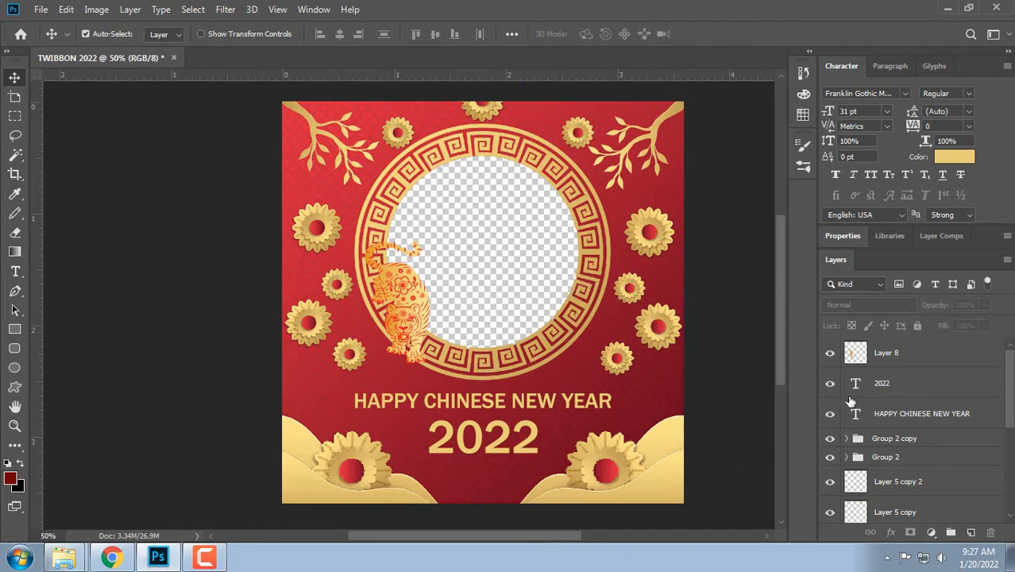
{"action": "scroll", "coordinate": [933, 499], "scroll_direction": "down", "scroll_amount": 5}
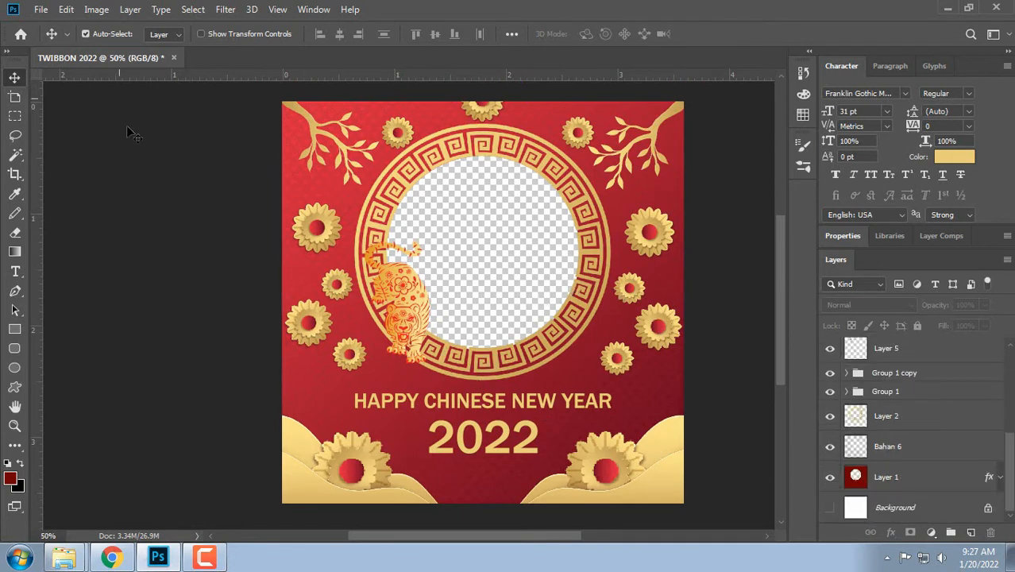
Step: Open the photo IMG_2744 from the Imlek pictures folder as a separate Photoshop document
{"action": "mouse_move", "coordinate": [63, 556]}
{"action": "left_click", "coordinate": [60, 522]}
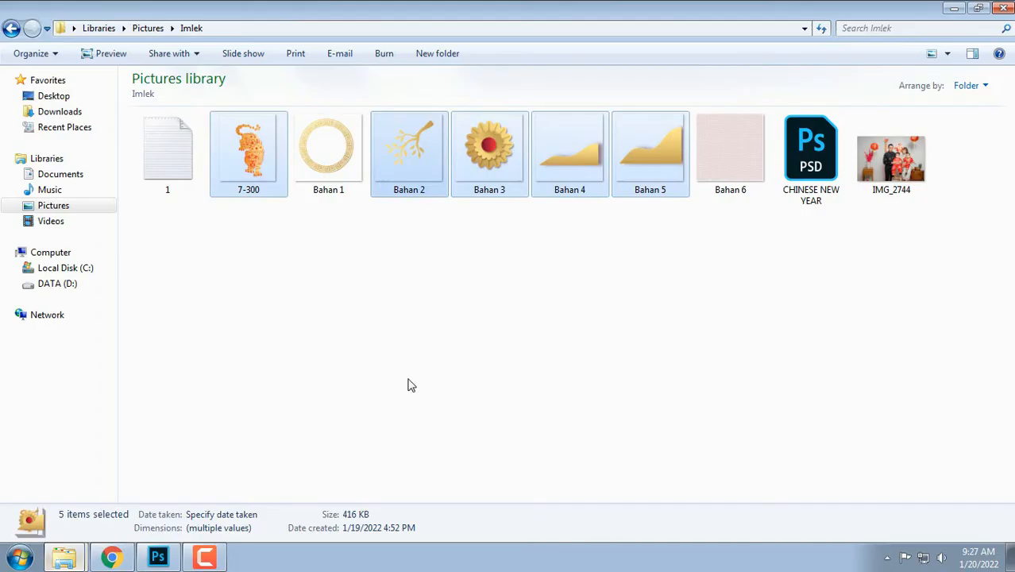
{"action": "left_click", "coordinate": [894, 183]}
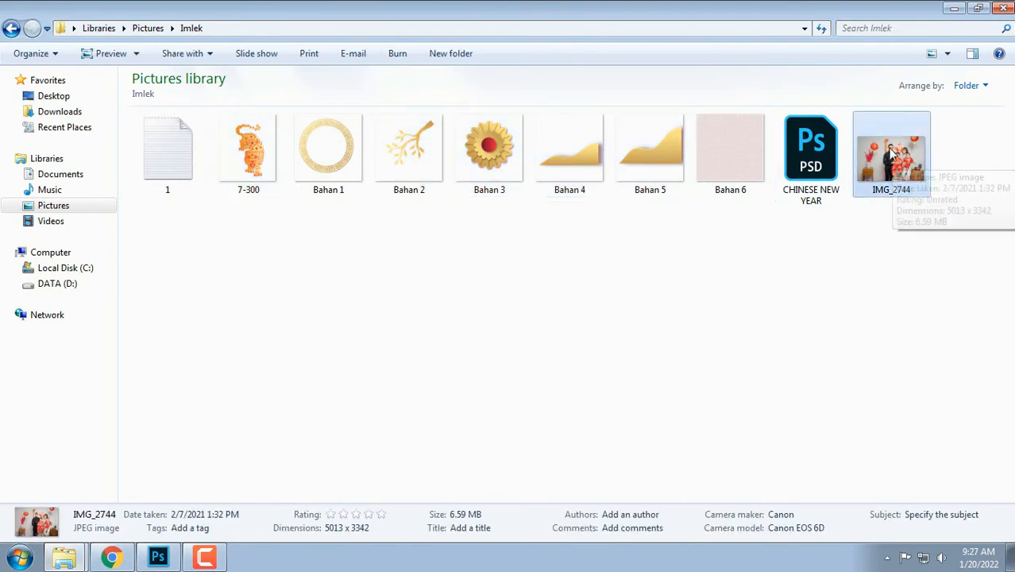
{"action": "left_click_drag", "start_coordinate": [906, 163], "coordinate": [579, 58]}
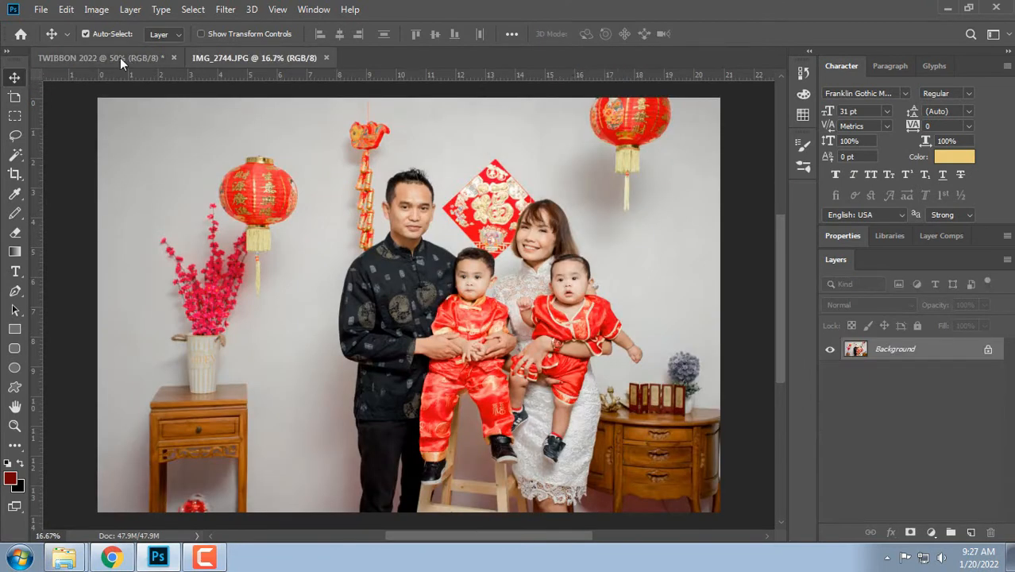
Step: In the TWIBBON 2022 document, select Layer 1 and make the white Background layer visible
{"action": "left_click", "coordinate": [120, 57]}
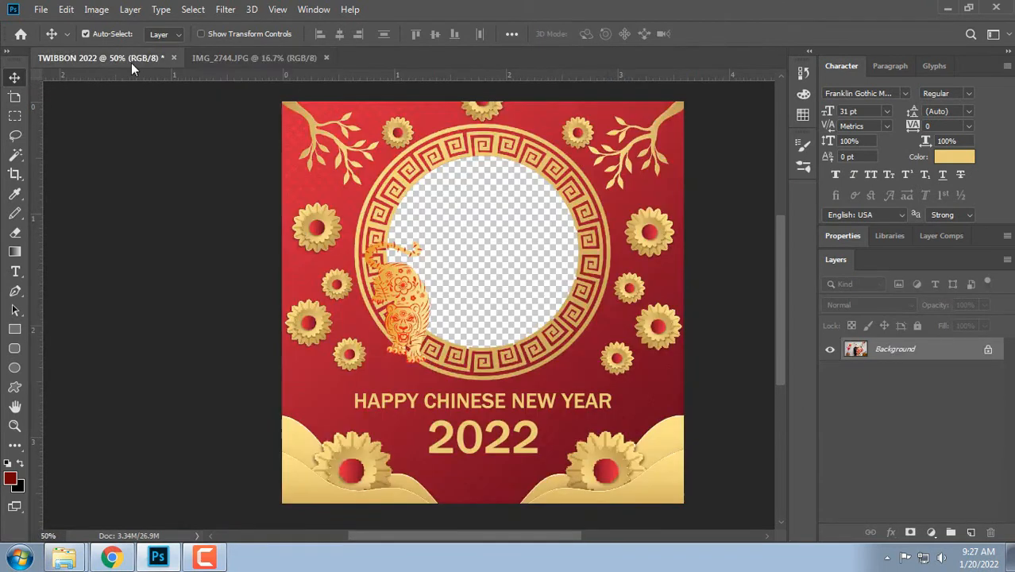
{"action": "scroll", "coordinate": [916, 492], "scroll_direction": "down", "scroll_amount": 5}
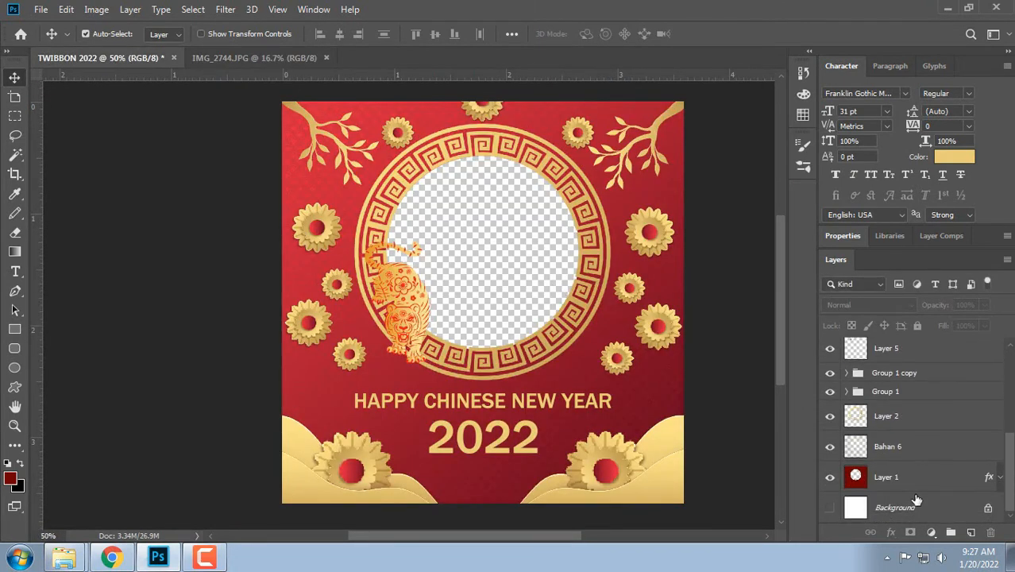
{"action": "left_click", "coordinate": [915, 488]}
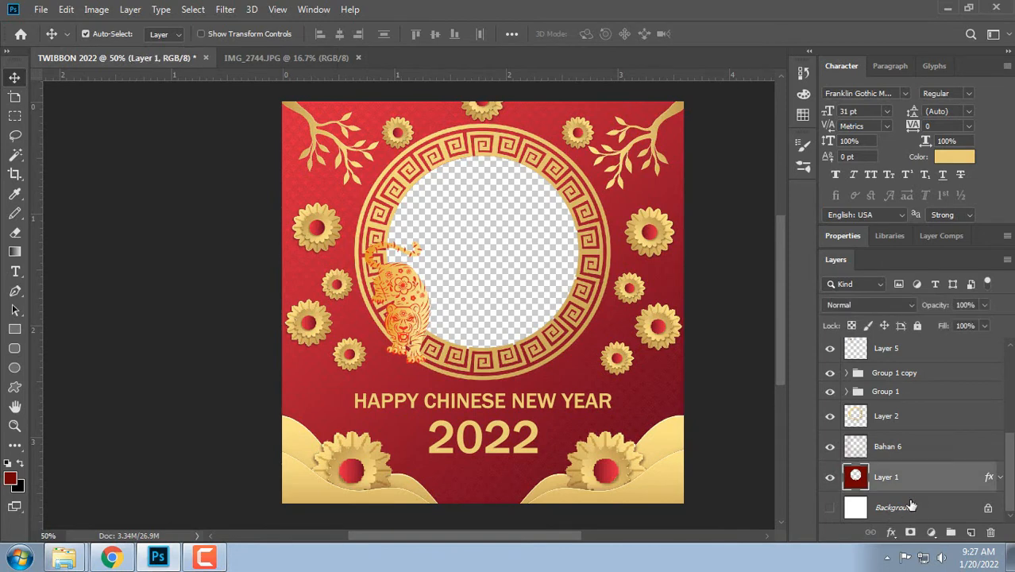
{"action": "left_click", "coordinate": [830, 508]}
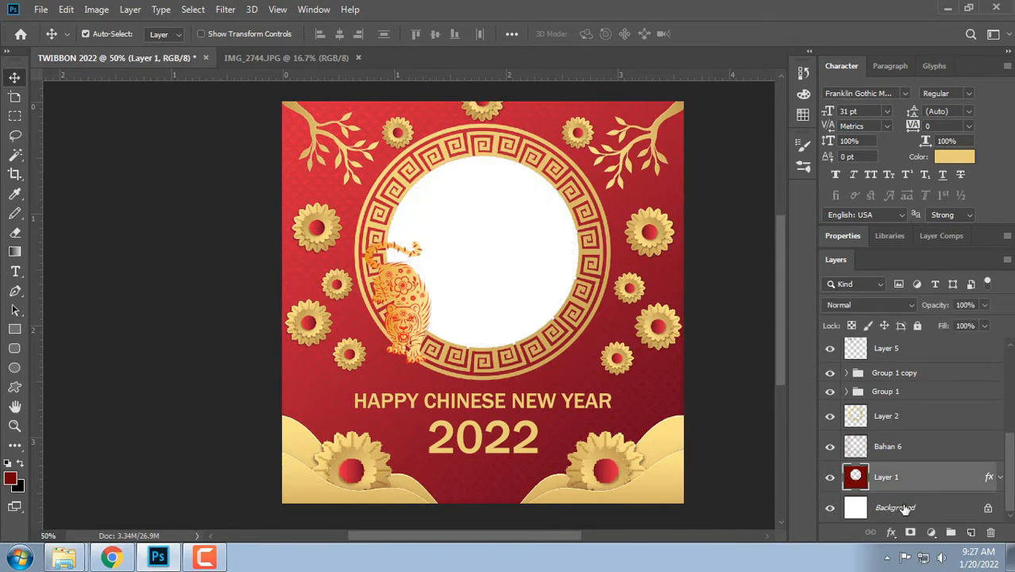
Step: Copy the IMG_2744 family photo into the TWIBBON 2022 document and move its layer directly beneath Layer 1
{"action": "left_click", "coordinate": [256, 58]}
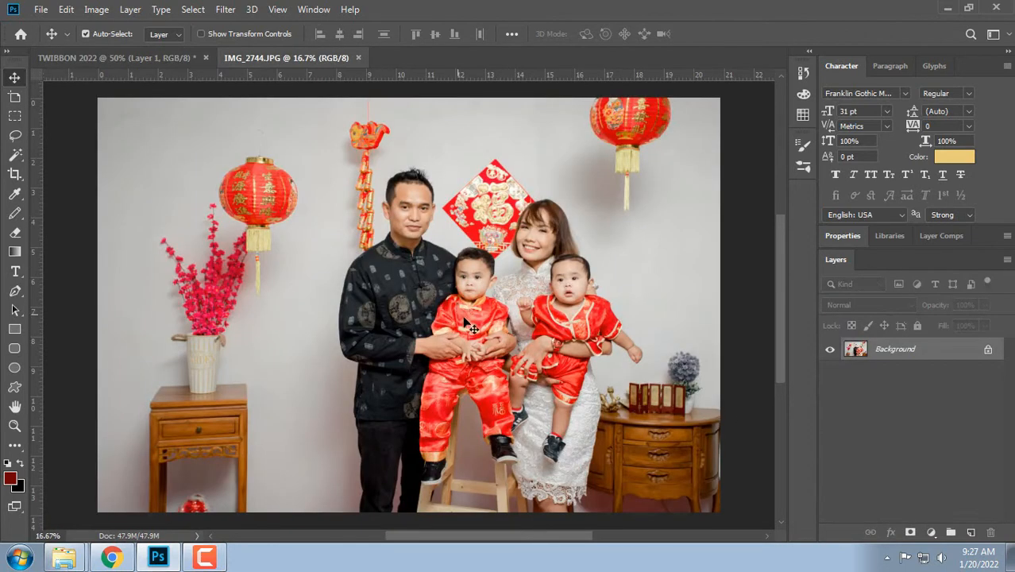
{"action": "left_click_drag", "start_coordinate": [498, 322], "coordinate": [276, 131]}
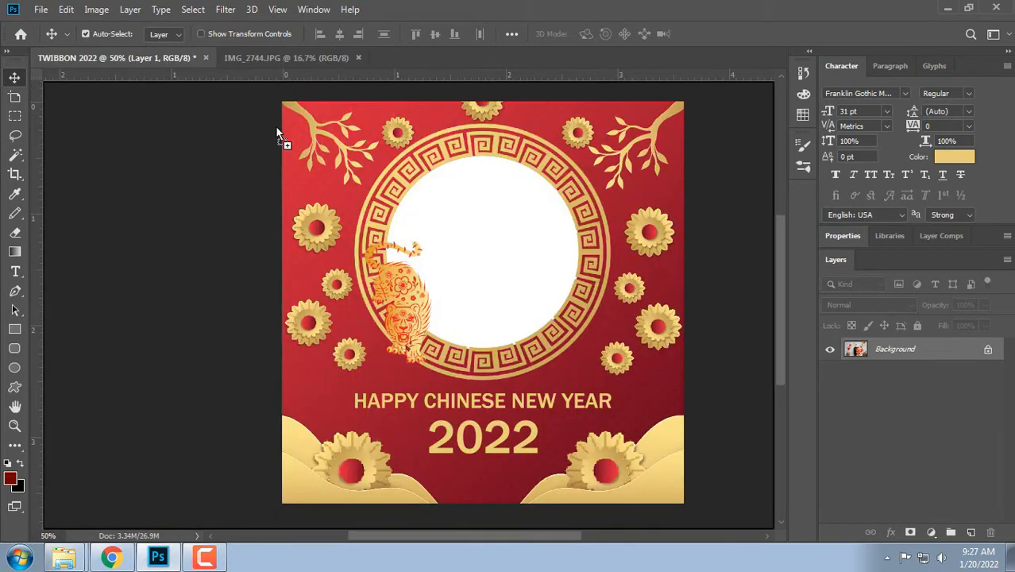
{"action": "left_click_drag", "start_coordinate": [484, 326], "coordinate": [488, 318]}
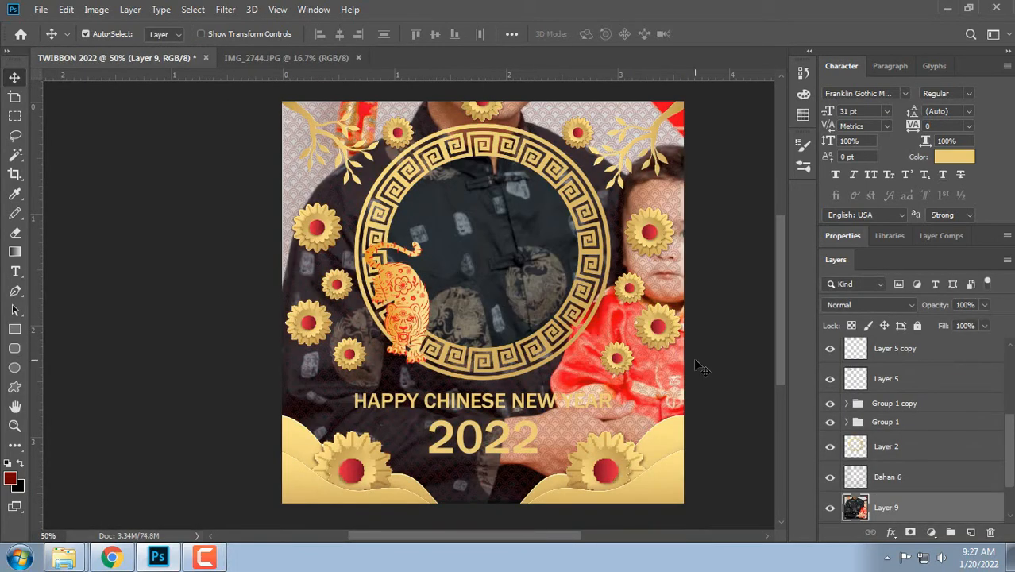
{"action": "scroll", "coordinate": [914, 475], "scroll_direction": "down", "scroll_amount": 2}
{"action": "left_click_drag", "start_coordinate": [901, 446], "coordinate": [890, 477]}
Step: Scale the family photo down to about 28% and move it over the frame's circular opening
{"action": "key", "text": "ctrl+t"}
{"action": "scroll", "coordinate": [636, 310], "scroll_direction": "down", "scroll_amount": 5}
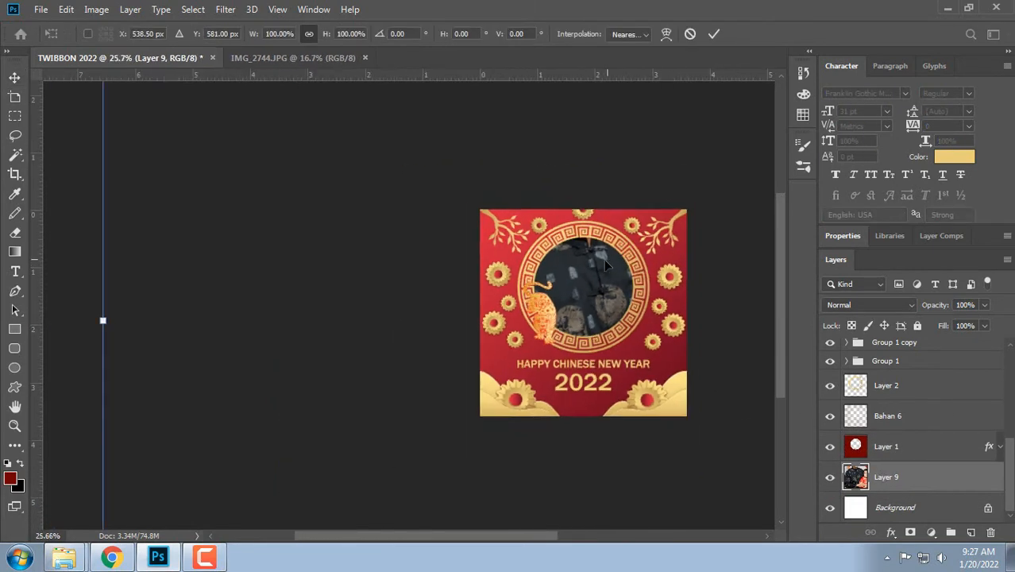
{"action": "scroll", "coordinate": [339, 241], "scroll_direction": "down", "scroll_amount": 3}
{"action": "left_click_drag", "start_coordinate": [243, 111], "coordinate": [561, 352]}
{"action": "left_click_drag", "start_coordinate": [637, 367], "coordinate": [482, 249]}
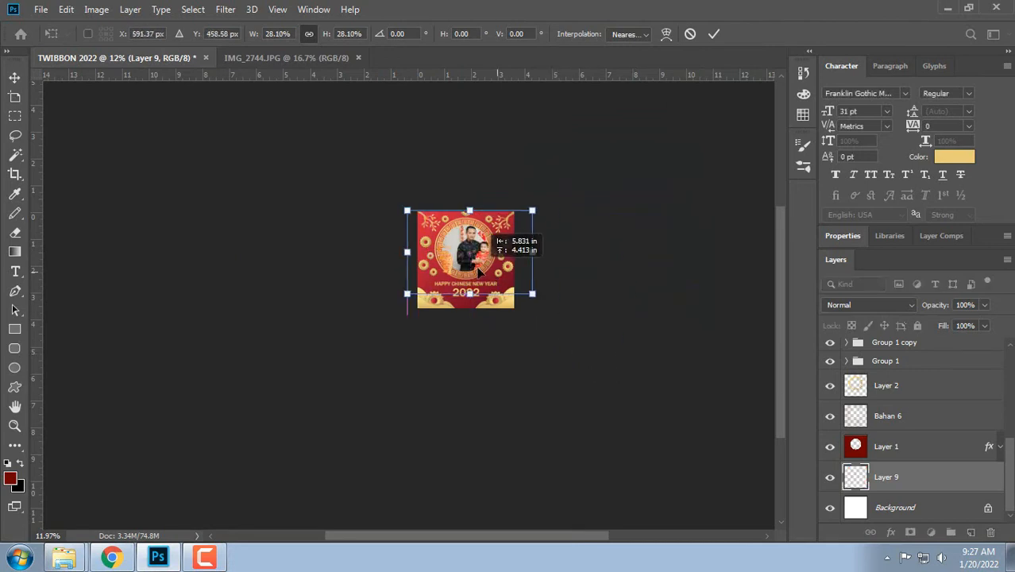
Step: Reduce the family photo to about 16.3% and position it so the whole family fits inside the ring
{"action": "scroll", "coordinate": [486, 251], "scroll_direction": "up", "scroll_amount": 3}
{"action": "scroll", "coordinate": [487, 254], "scroll_direction": "up", "scroll_amount": 3}
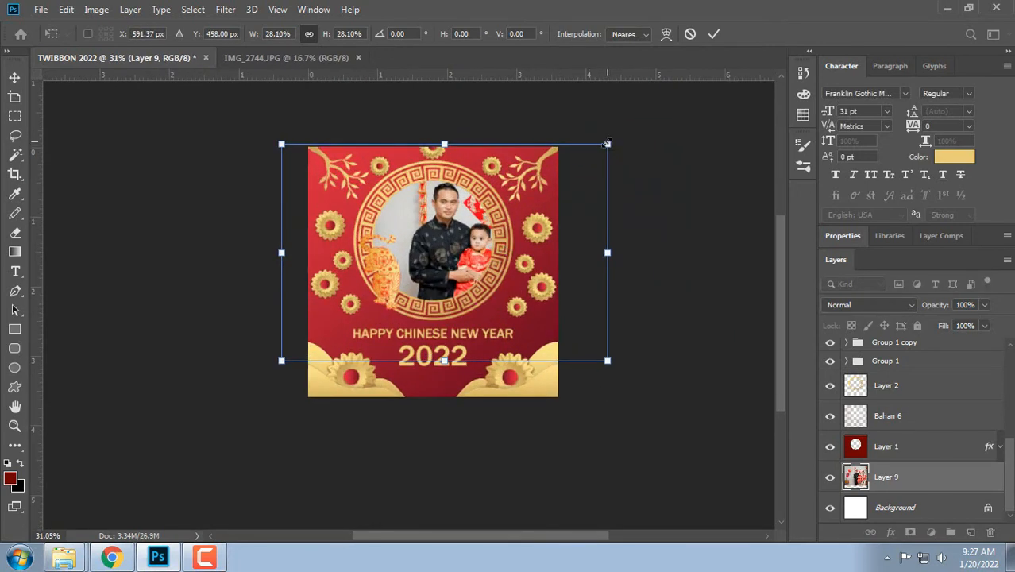
{"action": "left_click_drag", "start_coordinate": [607, 143], "coordinate": [492, 195]}
{"action": "left_click_drag", "start_coordinate": [449, 231], "coordinate": [475, 210]}
{"action": "scroll", "coordinate": [475, 229], "scroll_direction": "up", "scroll_amount": 2}
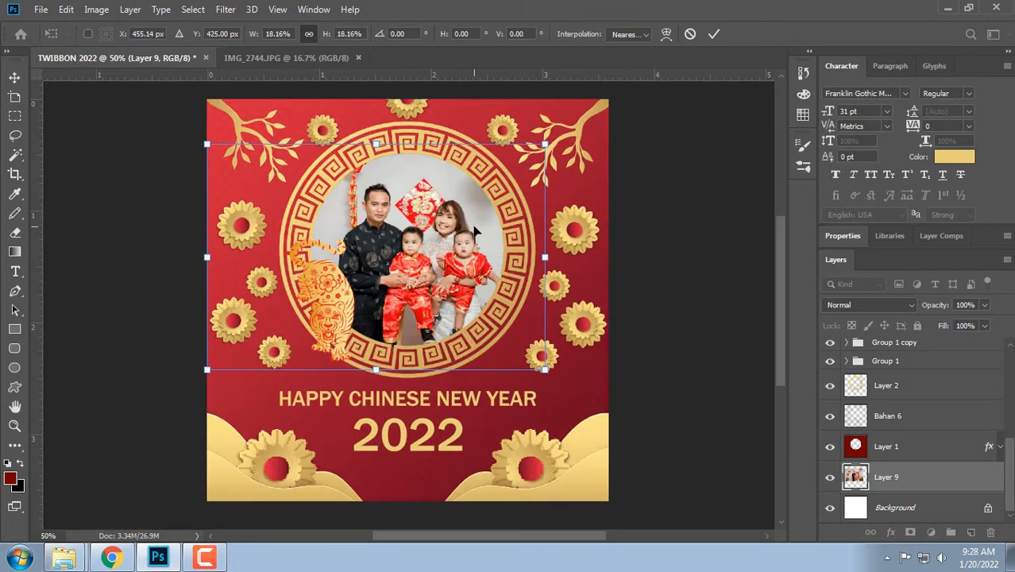
{"action": "left_click_drag", "start_coordinate": [206, 369], "coordinate": [229, 354]}
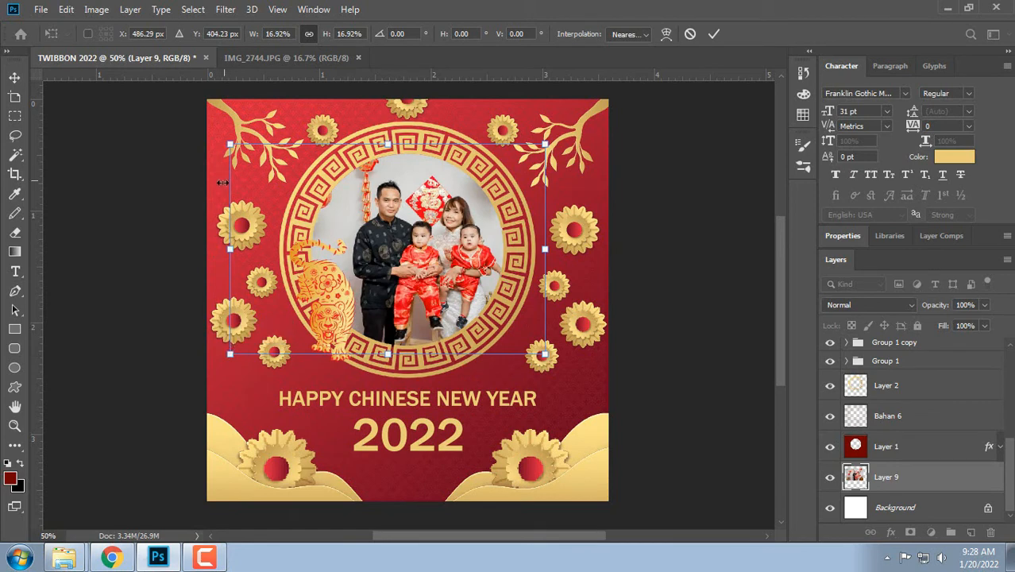
{"action": "left_click_drag", "start_coordinate": [229, 143], "coordinate": [241, 152]}
Step: Nudge the family photo left until the family is centered in the circular opening, and apply the transform
{"action": "key", "text": "Left"}
{"action": "key", "text": "Left"}
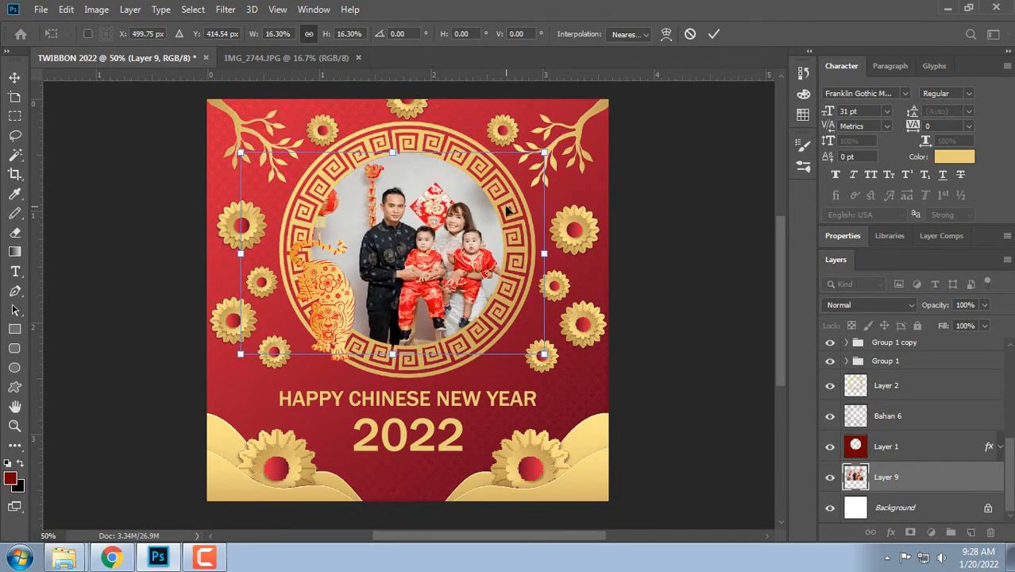
{"action": "key", "text": "Left"}
{"action": "key", "text": "Left"}
{"action": "key", "text": "Left"}
{"action": "key", "text": "Left"}
{"action": "key", "text": "Left"}
{"action": "key", "text": "Left"}
{"action": "key", "text": "Left"}
{"action": "key", "text": "Left"}
{"action": "key", "text": "Left"}
{"action": "key", "text": "Left"}
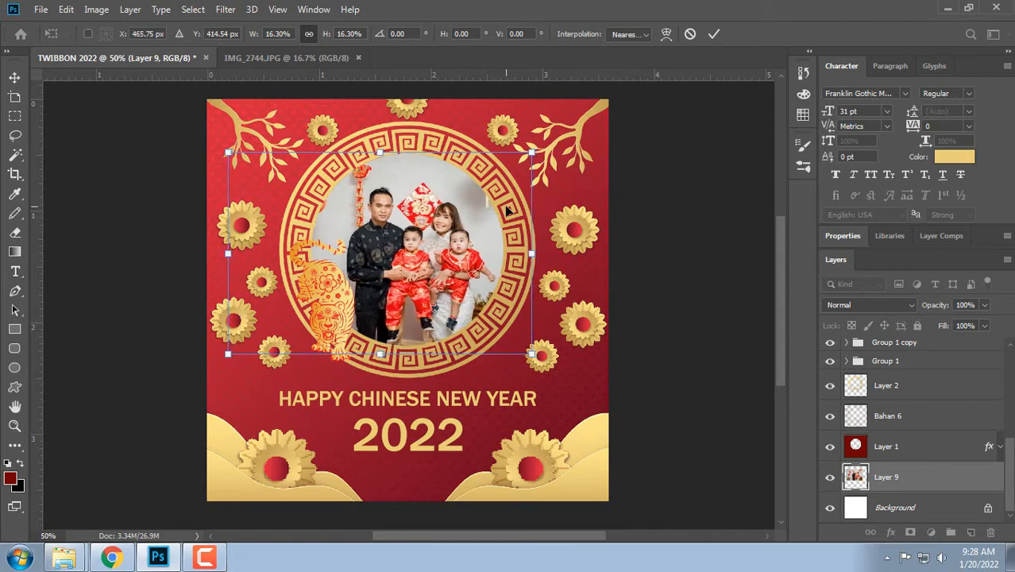
{"action": "key", "text": "Left"}
{"action": "key", "text": "Return"}
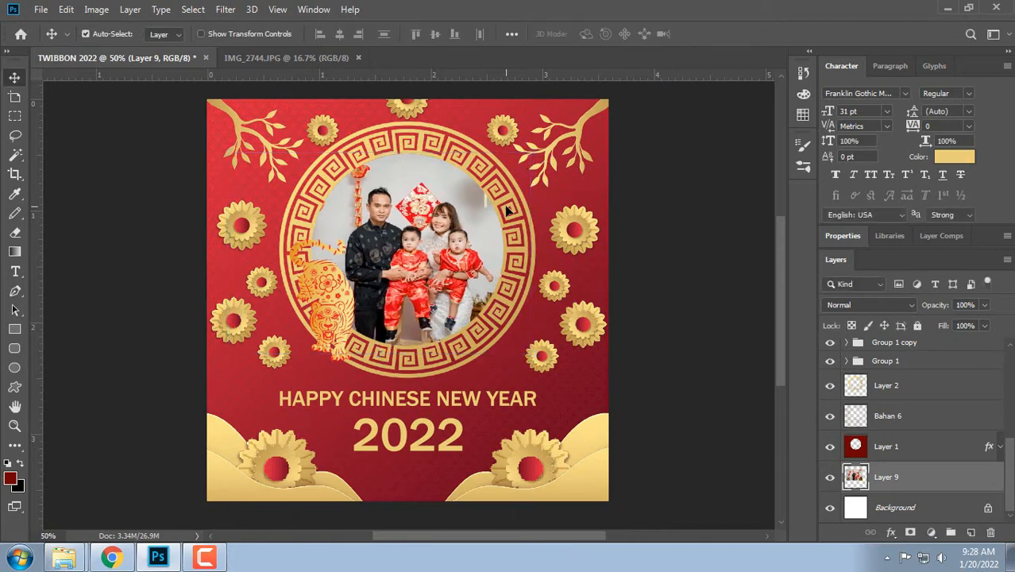
Step: Add a drop shadow to the ring on Layer 2 with 35% opacity, 14 px distance, 1% spread and 27 px size
{"action": "left_click", "coordinate": [474, 173]}
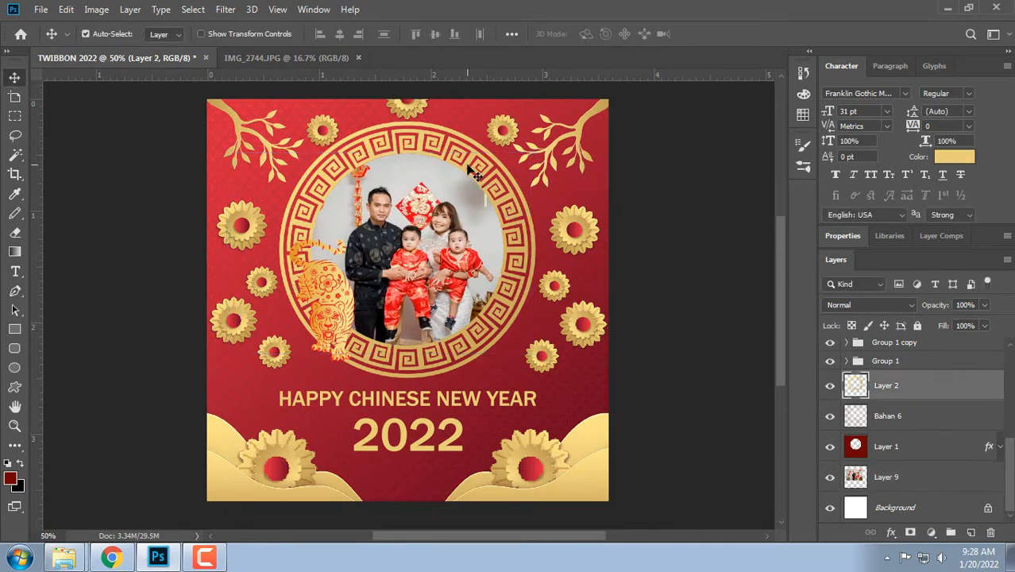
{"action": "scroll", "coordinate": [437, 228], "scroll_direction": "up", "scroll_amount": 2}
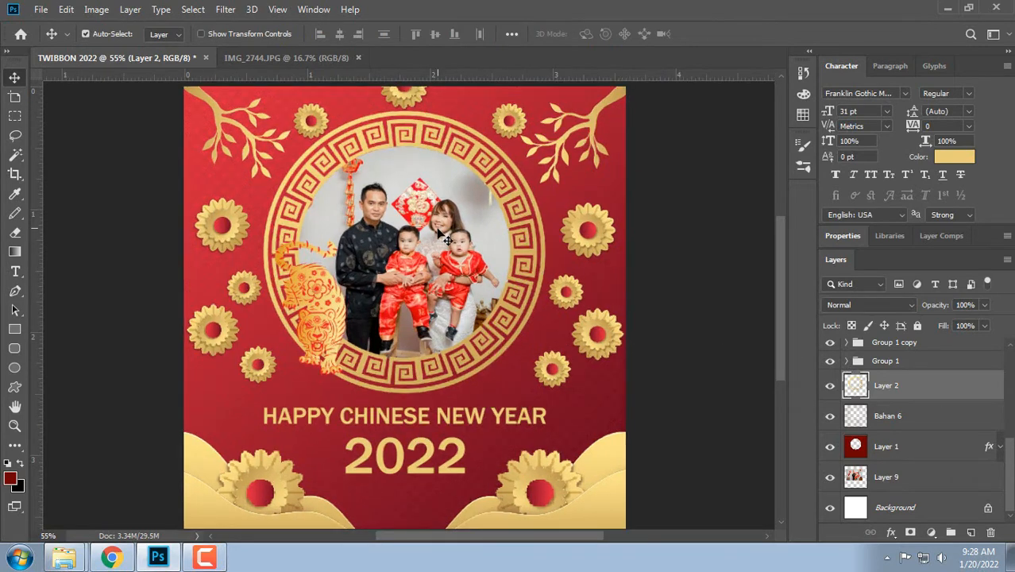
{"action": "right_click", "coordinate": [904, 391]}
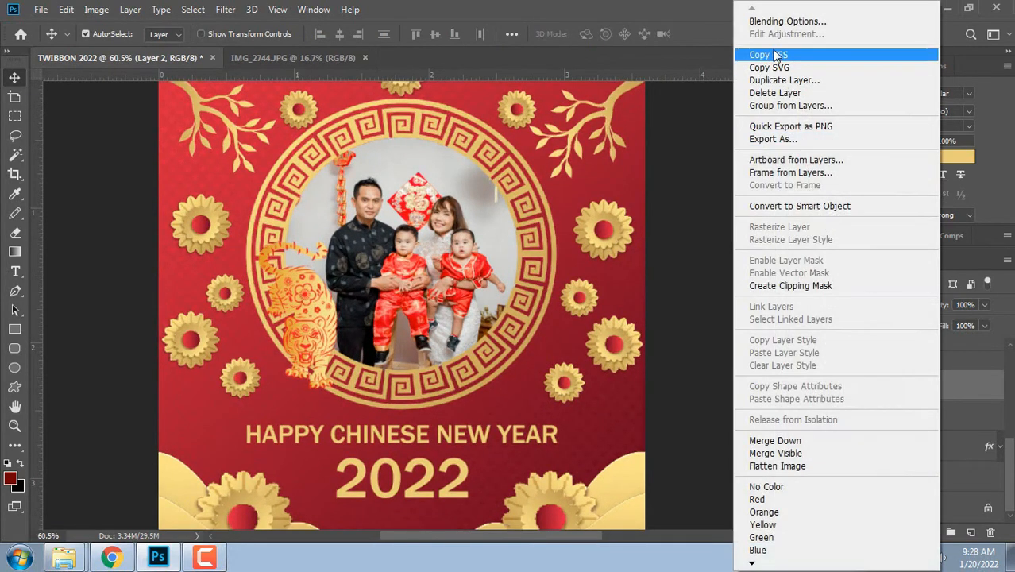
{"action": "left_click", "coordinate": [782, 9]}
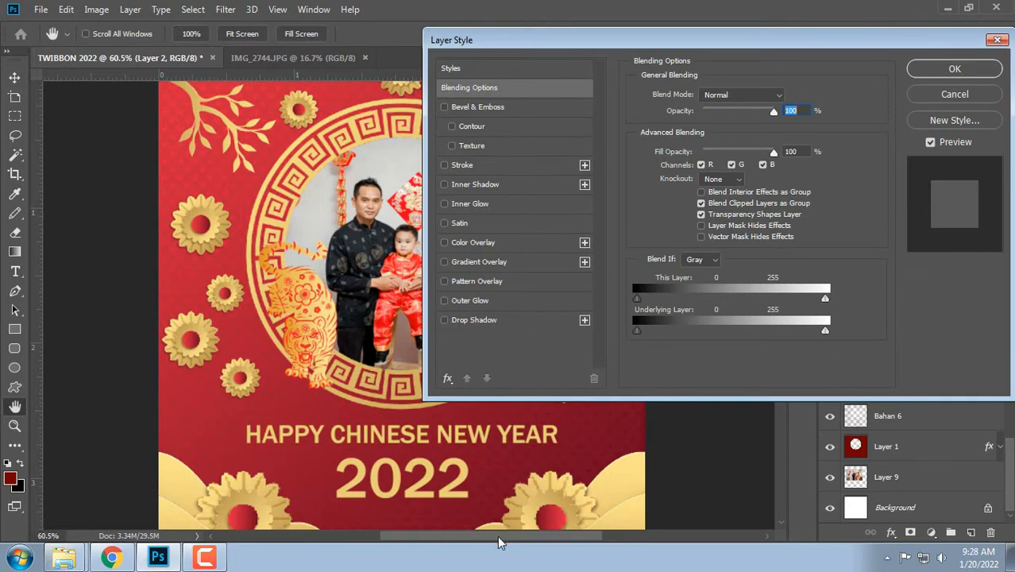
{"action": "left_click_drag", "start_coordinate": [498, 542], "coordinate": [526, 542]}
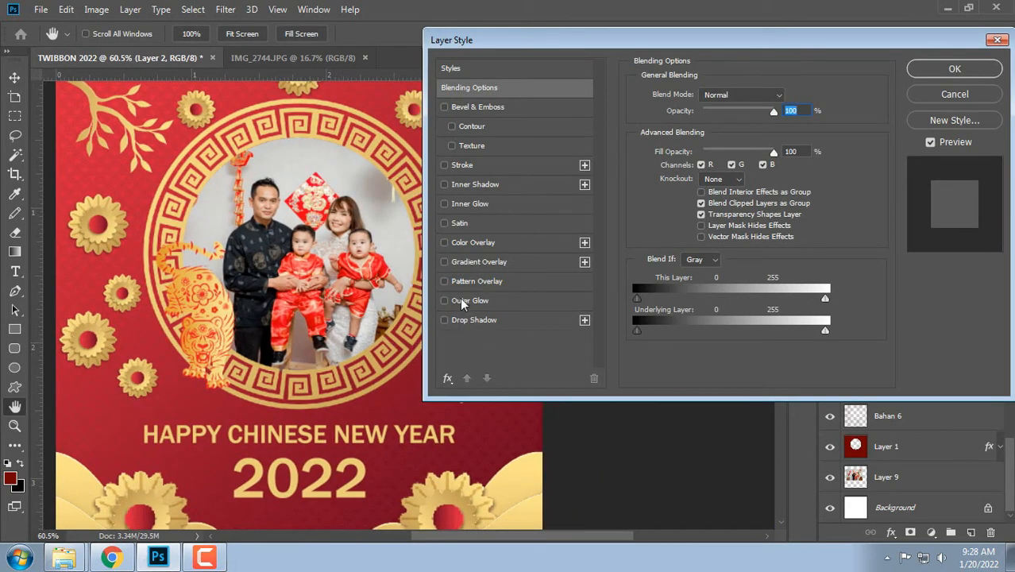
{"action": "left_click", "coordinate": [445, 320]}
{"action": "left_click", "coordinate": [480, 320]}
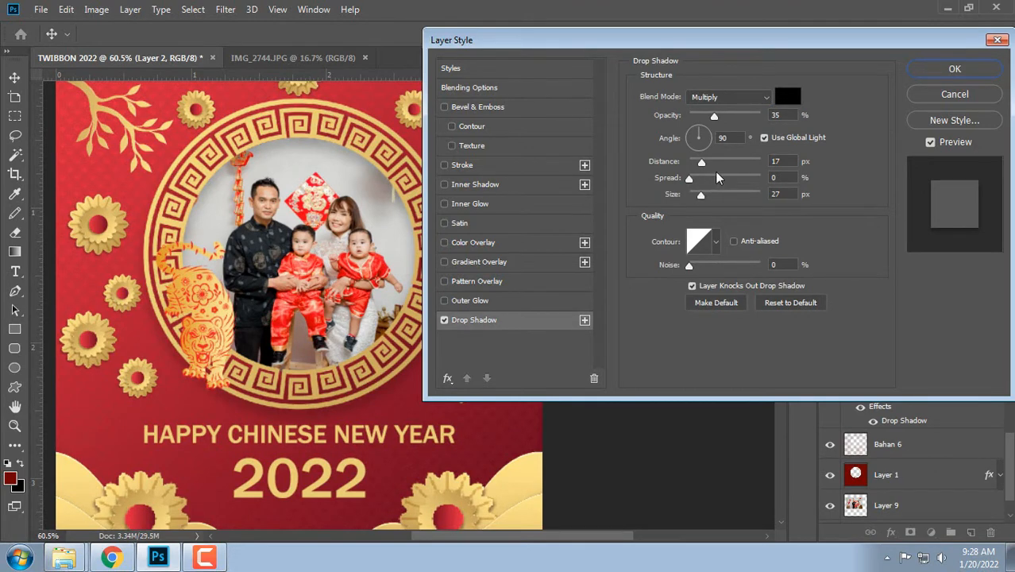
{"action": "left_click_drag", "start_coordinate": [703, 163], "coordinate": [690, 180]}
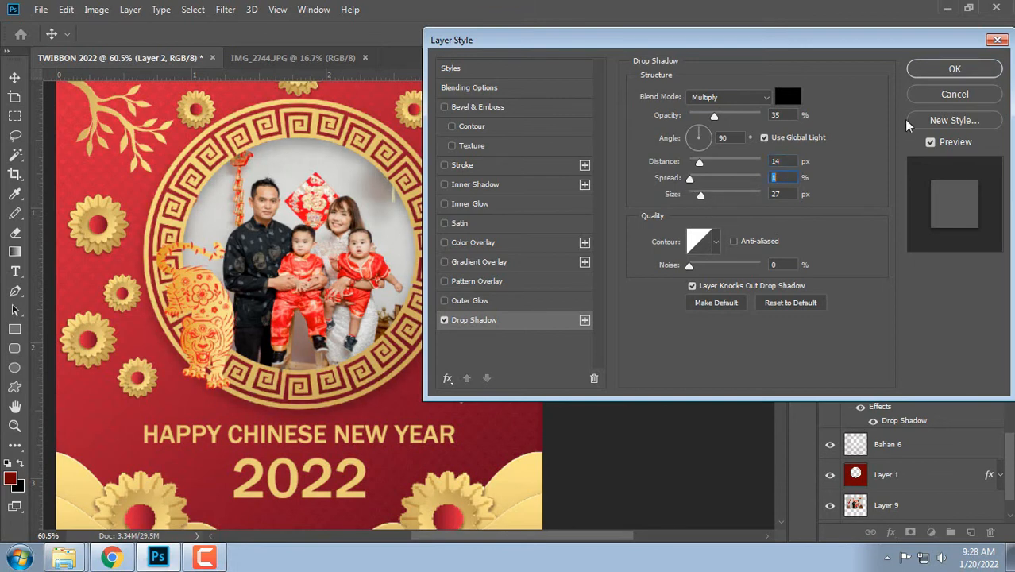
{"action": "left_click", "coordinate": [936, 70]}
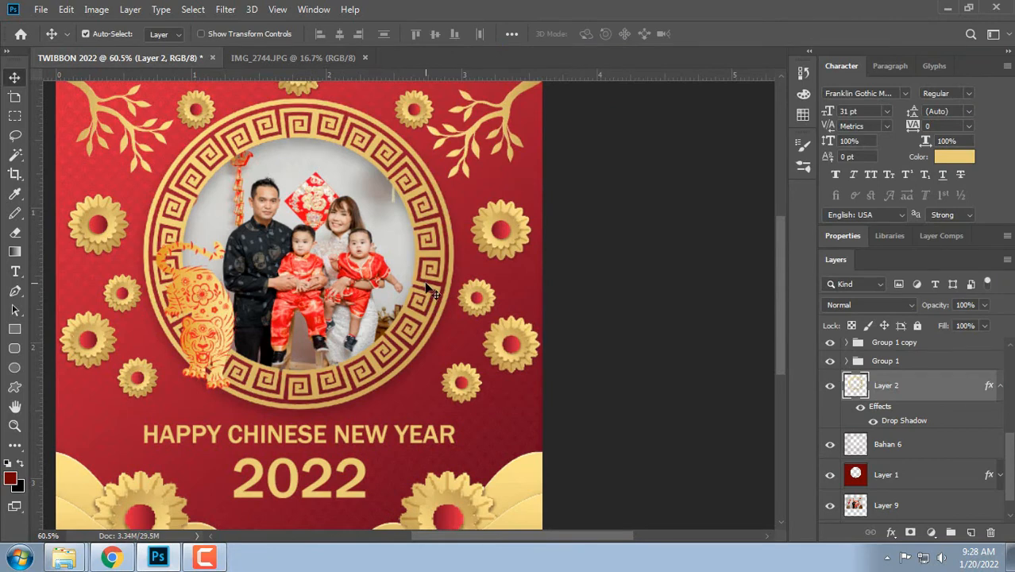
Step: Add a drop shadow to Layer 3 in Group 1 with a size of 10 px, and collapse its effects list
{"action": "scroll", "coordinate": [453, 290], "scroll_direction": "down", "scroll_amount": 1}
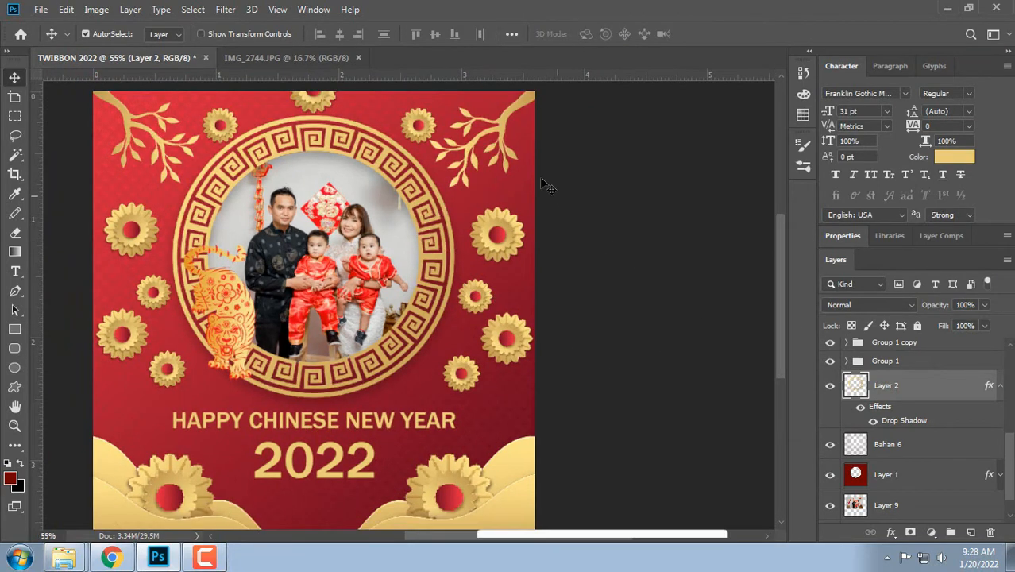
{"action": "left_click", "coordinate": [847, 361]}
{"action": "left_click", "coordinate": [922, 385]}
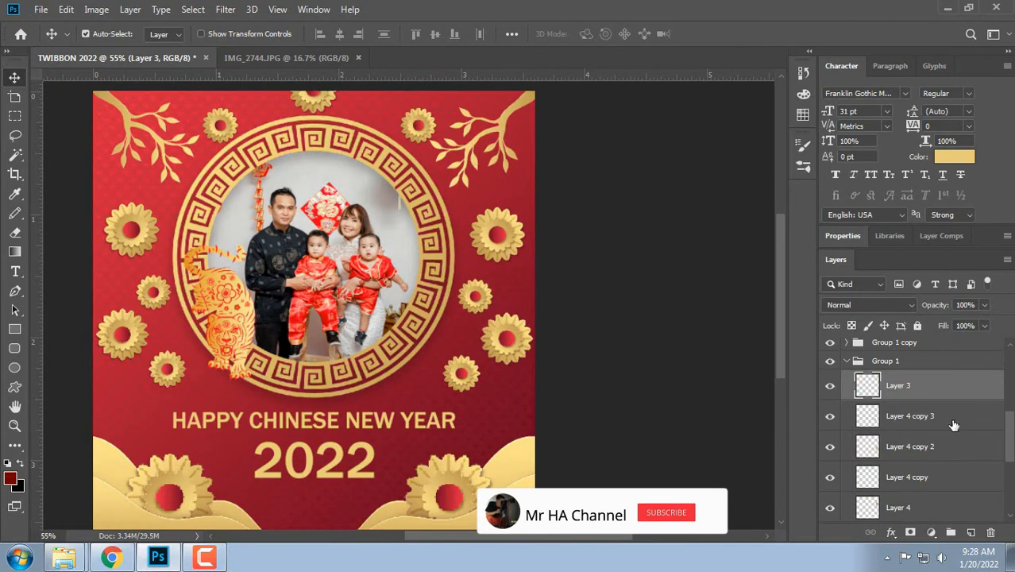
{"action": "right_click", "coordinate": [908, 391]}
{"action": "left_click", "coordinate": [735, 19]}
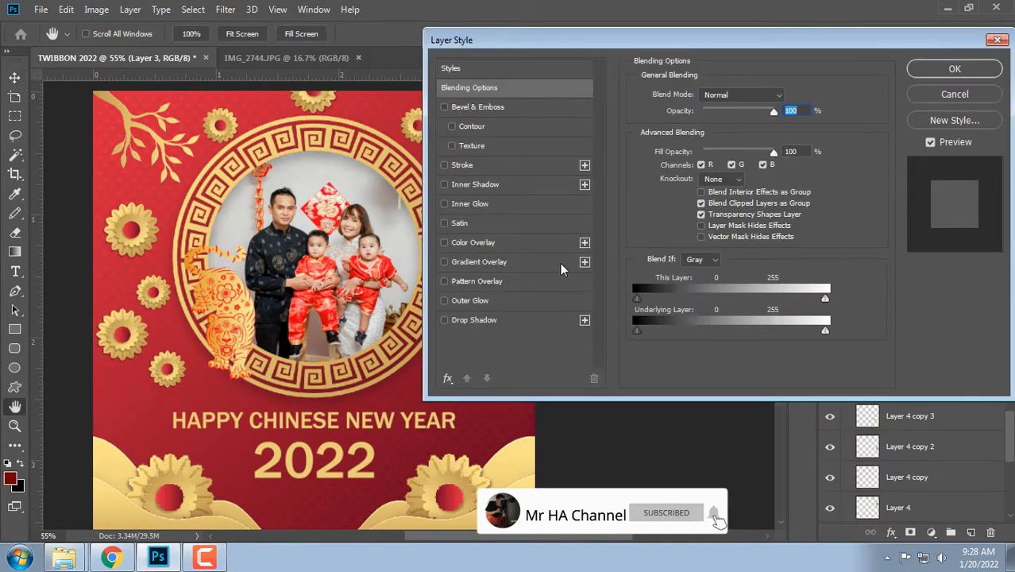
{"action": "left_click_drag", "start_coordinate": [487, 44], "coordinate": [627, 57]}
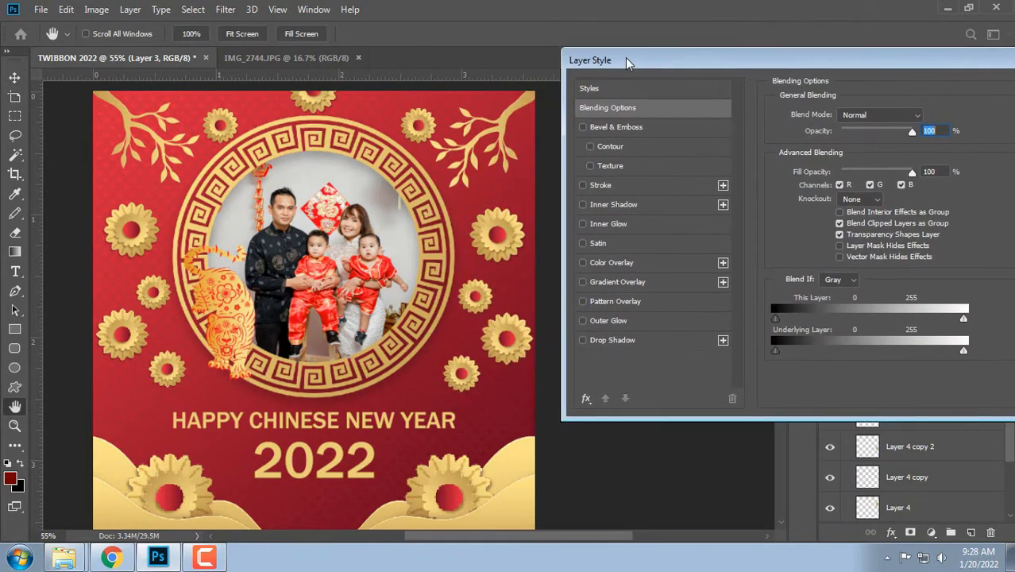
{"action": "left_click", "coordinate": [584, 332]}
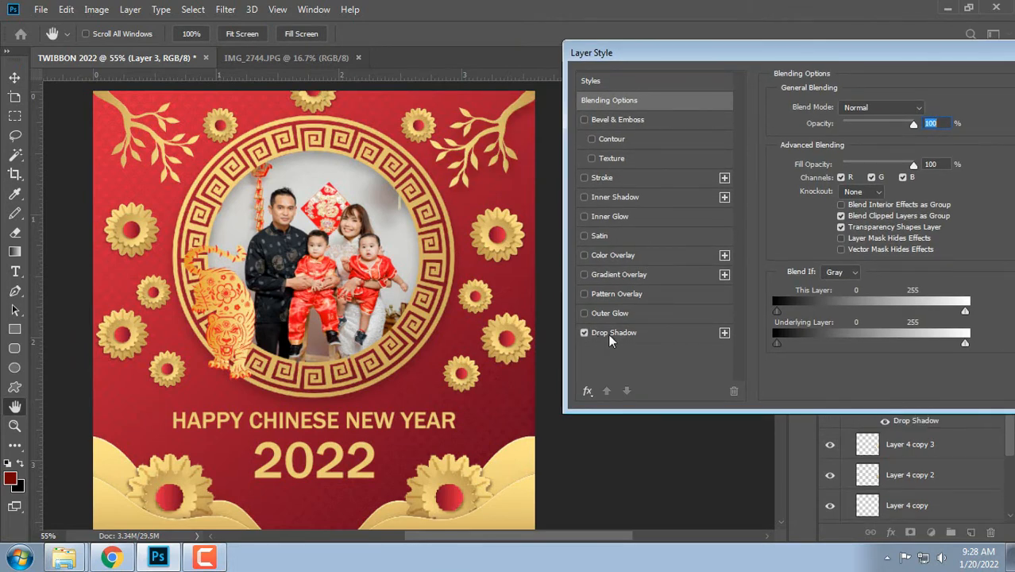
{"action": "left_click", "coordinate": [608, 333]}
{"action": "left_click_drag", "start_coordinate": [840, 207], "coordinate": [840, 214]}
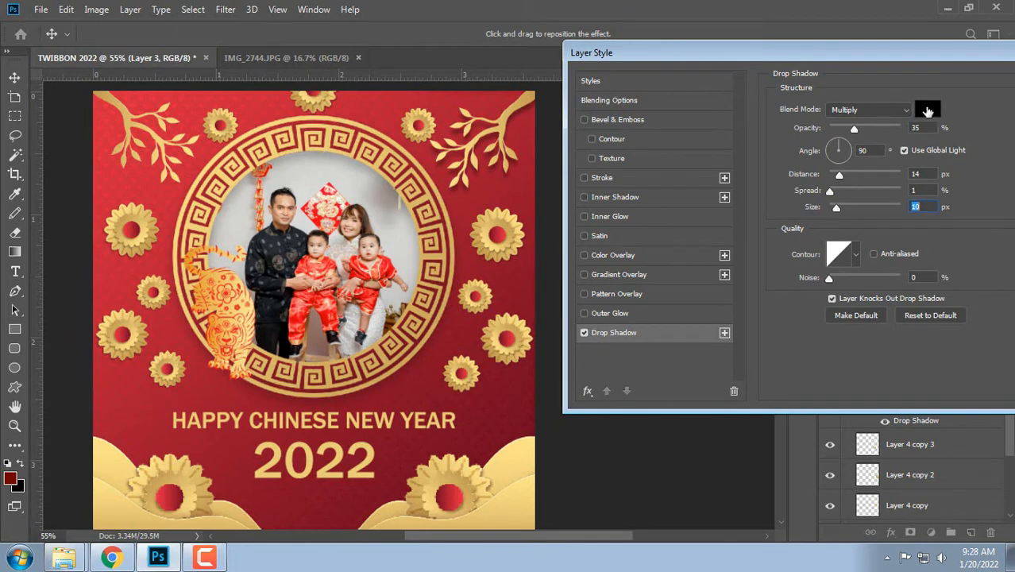
{"action": "left_click_drag", "start_coordinate": [852, 54], "coordinate": [761, 45]}
{"action": "left_click", "coordinate": [1003, 72]}
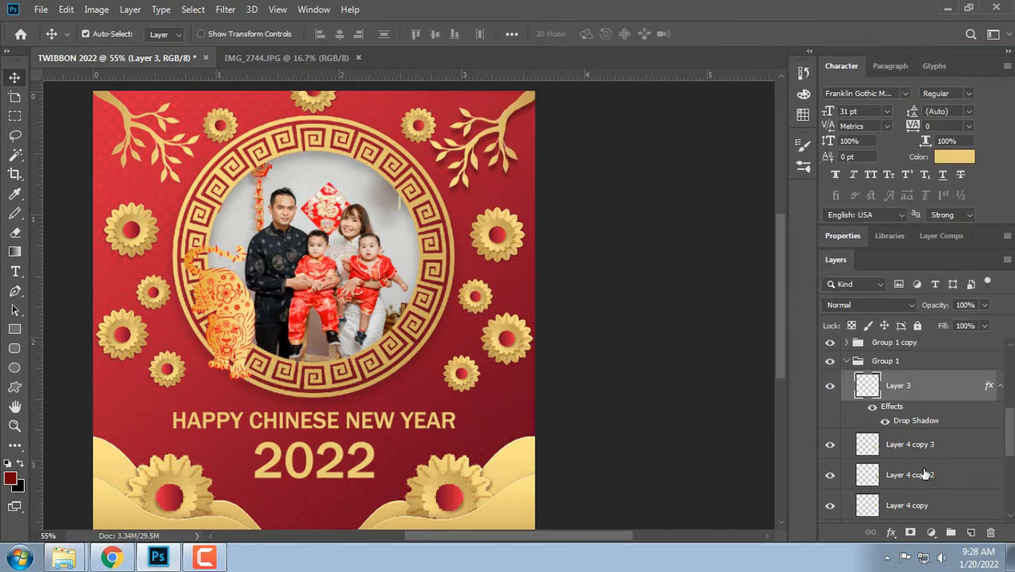
{"action": "left_click", "coordinate": [1000, 386]}
Step: Add a drop shadow to Layer 4 copy 3 in Group 1 with 14 px distance, 1% spread and 10 px size
{"action": "right_click", "coordinate": [936, 414]}
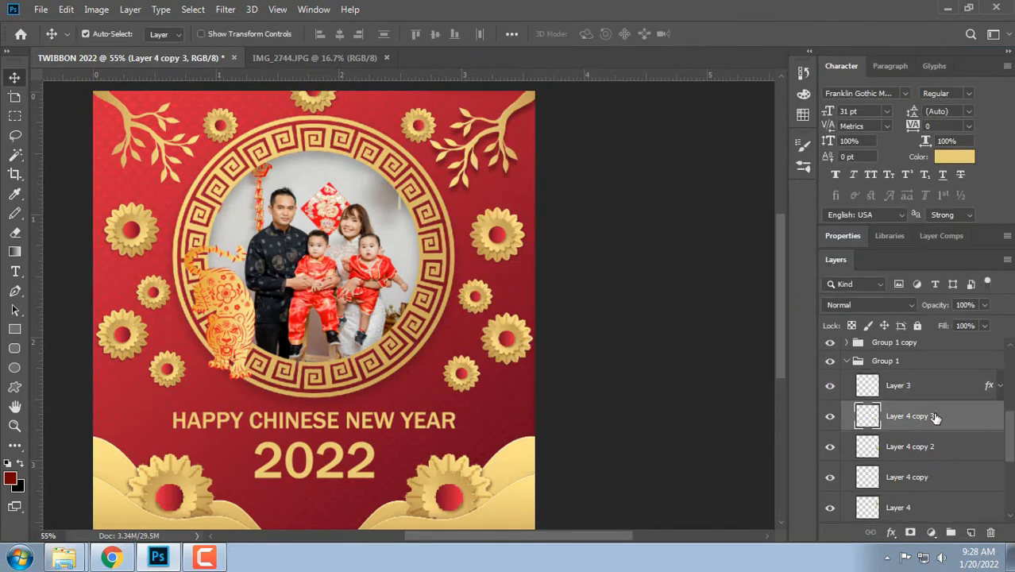
{"action": "left_click", "coordinate": [953, 422]}
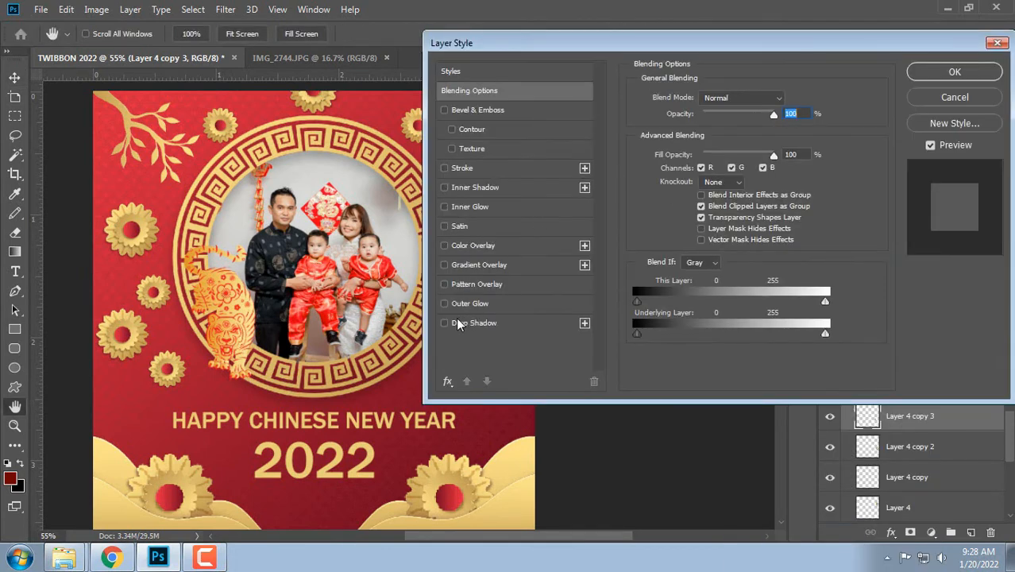
{"action": "left_click", "coordinate": [458, 323]}
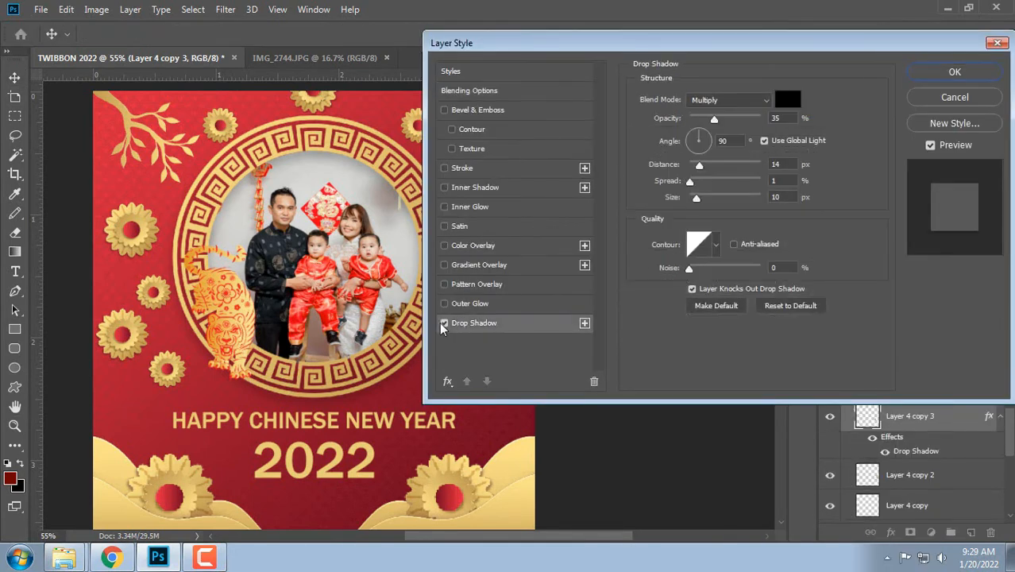
{"action": "left_click", "coordinate": [955, 72]}
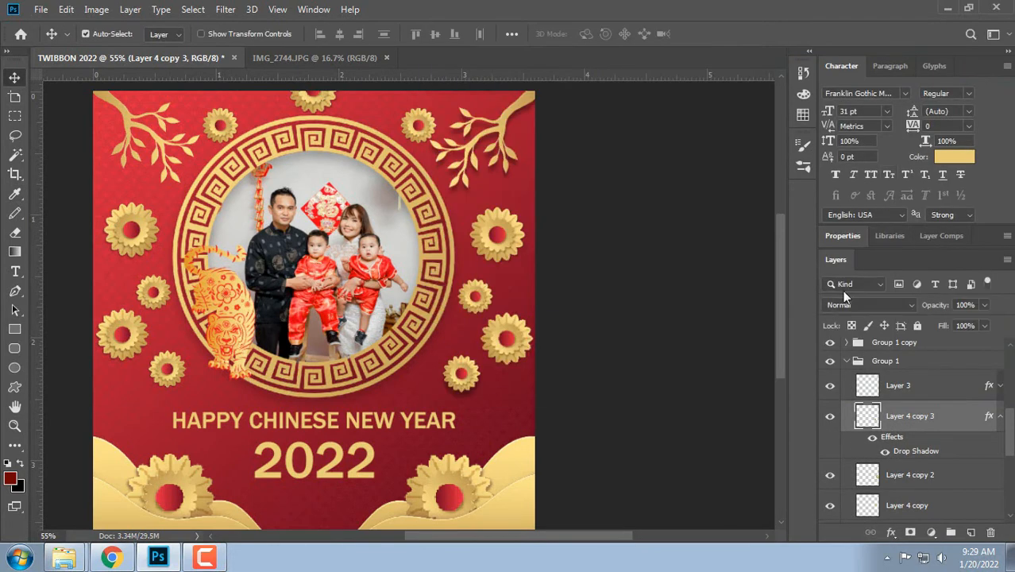
{"action": "double_click", "coordinate": [957, 424]}
{"action": "left_click_drag", "start_coordinate": [469, 537], "coordinate": [530, 520]}
{"action": "left_click", "coordinate": [469, 324]}
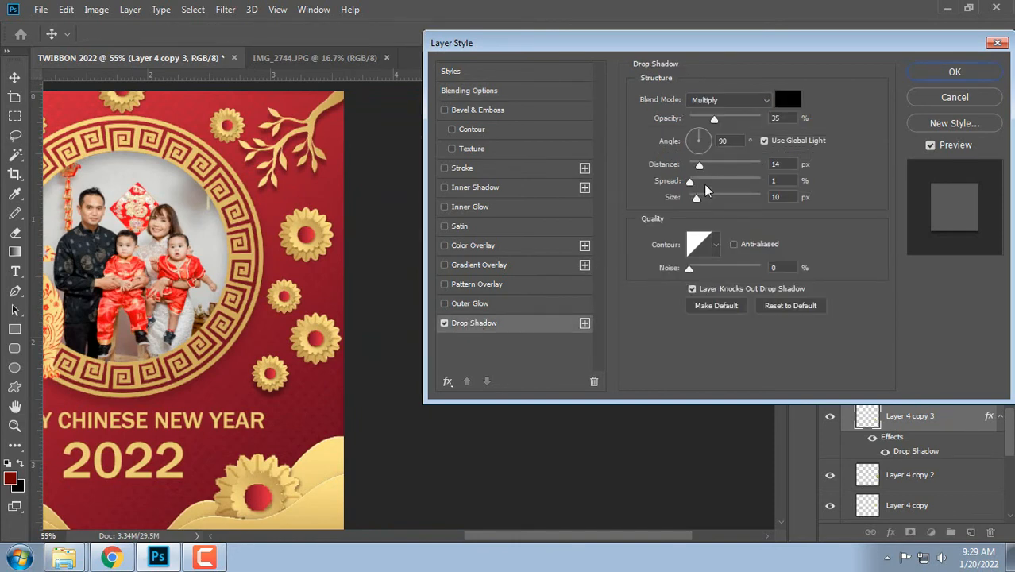
{"action": "left_click", "coordinate": [953, 72]}
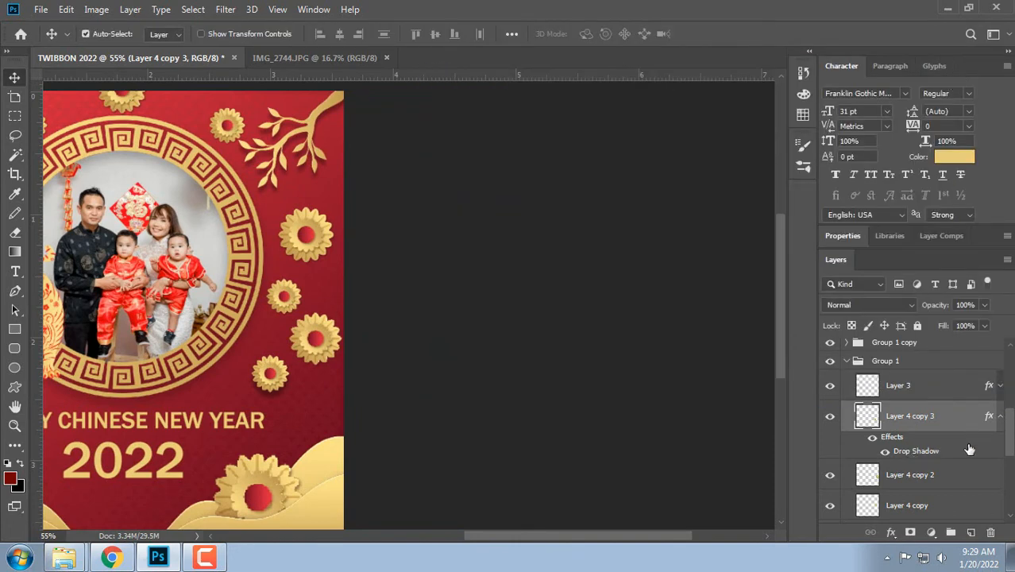
Step: Add a drop shadow to Layer 4 copy 2 in Group 1 with 14 px distance, 1% spread and 10 px size
{"action": "left_click", "coordinate": [945, 474]}
{"action": "scroll", "coordinate": [946, 474], "scroll_direction": "down", "scroll_amount": 1}
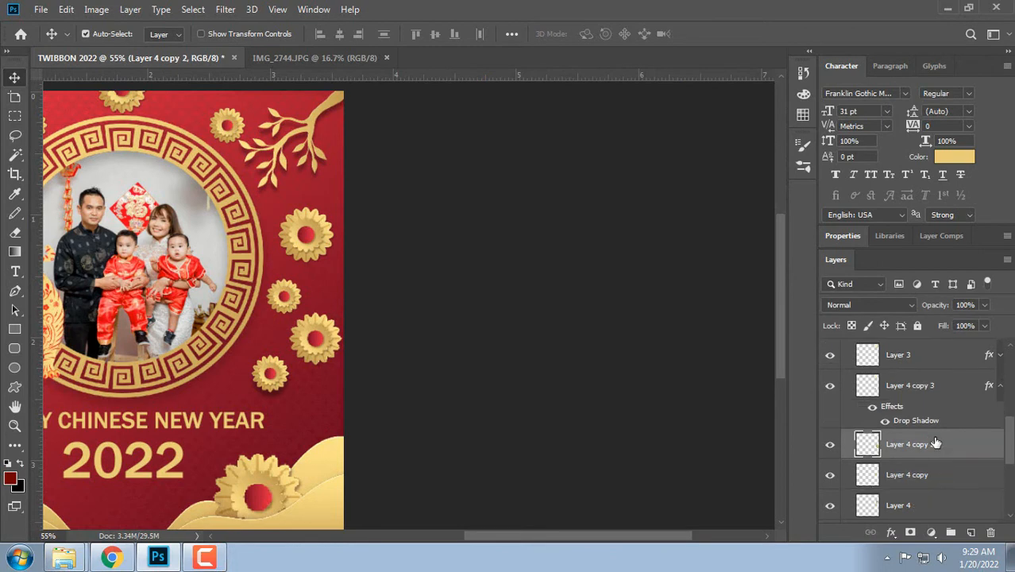
{"action": "double_click", "coordinate": [944, 447]}
{"action": "left_click", "coordinate": [473, 323]}
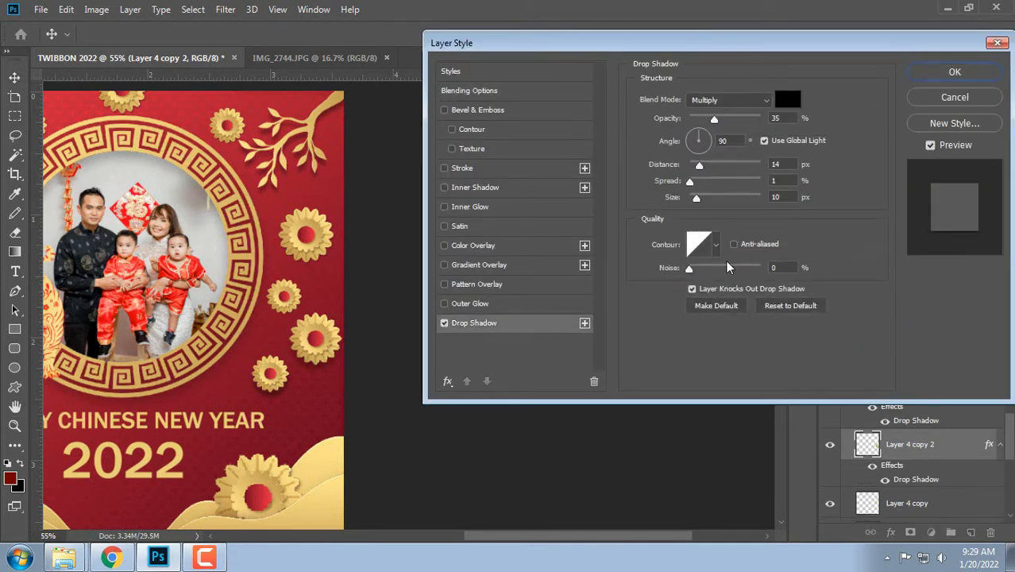
{"action": "left_click", "coordinate": [953, 72]}
Step: Add a drop shadow to Layer 4 copy in Group 1 with 14 px distance, 1% spread and 10 px size
{"action": "scroll", "coordinate": [896, 357], "scroll_direction": "down", "scroll_amount": 1}
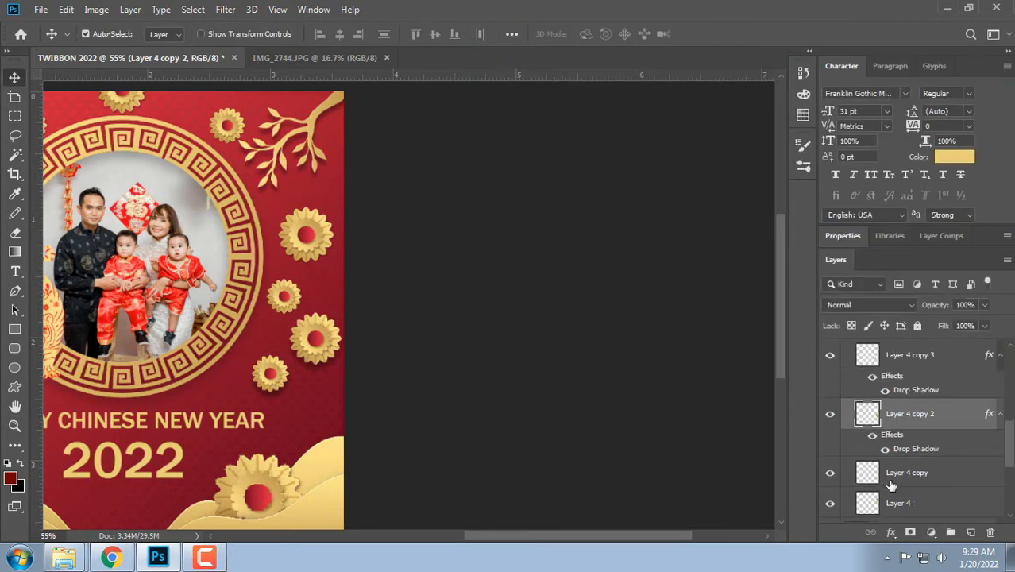
{"action": "double_click", "coordinate": [946, 472]}
{"action": "left_click", "coordinate": [478, 323]}
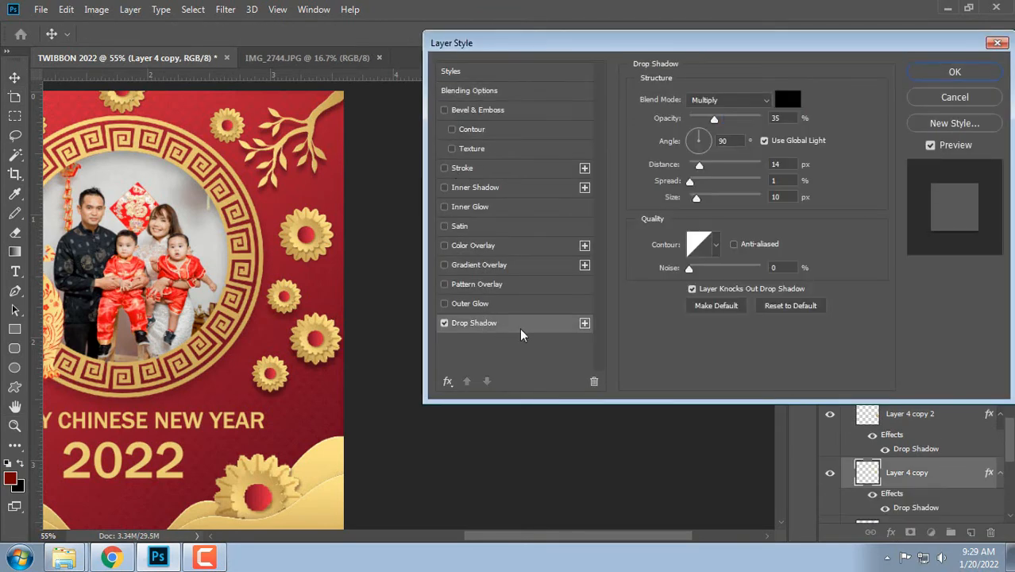
{"action": "left_click", "coordinate": [949, 72]}
Step: Add a drop shadow to Layer 4 in Group 1 with 14 px distance and 10 px size, adjusting the shadow angle before applying
{"action": "scroll", "coordinate": [914, 397], "scroll_direction": "down", "scroll_amount": 1}
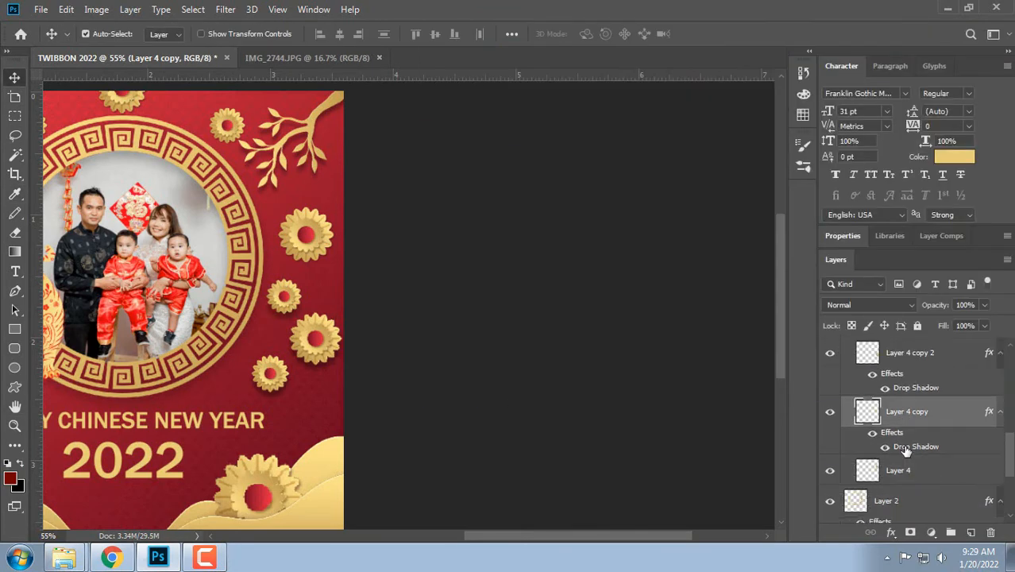
{"action": "double_click", "coordinate": [946, 470]}
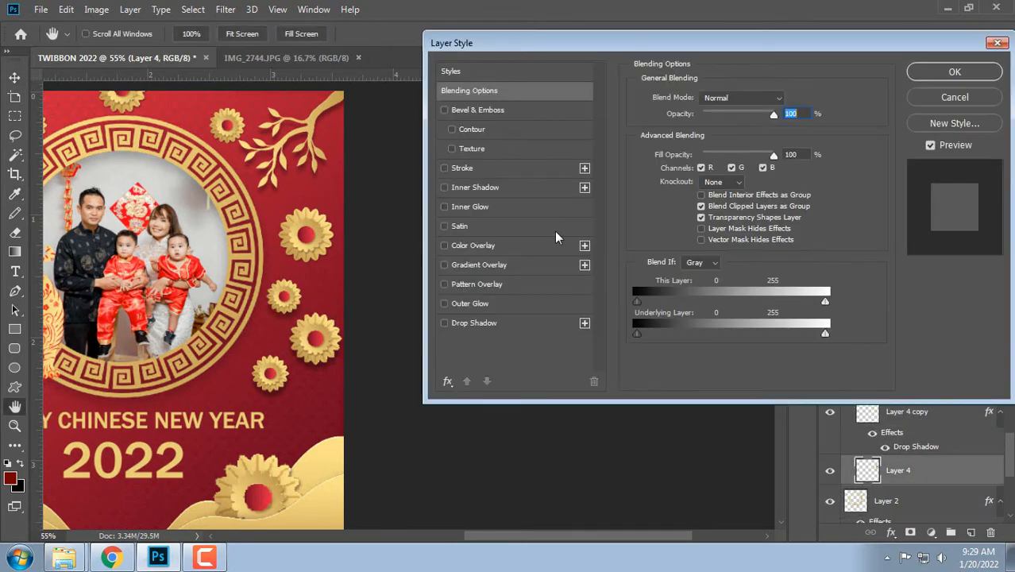
{"action": "left_click", "coordinate": [469, 325]}
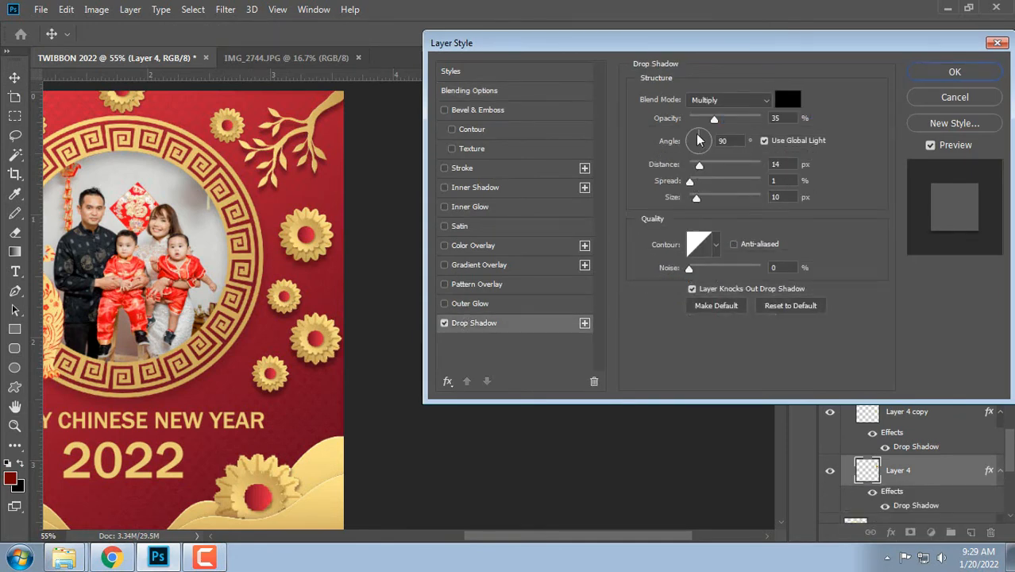
{"action": "left_click_drag", "start_coordinate": [698, 141], "coordinate": [694, 140]}
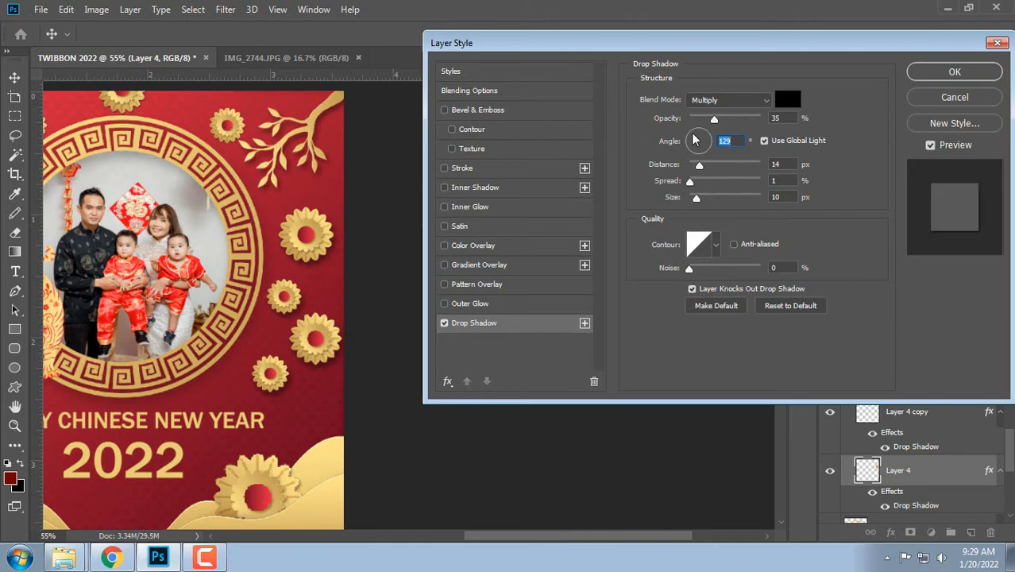
{"action": "left_click_drag", "start_coordinate": [693, 141], "coordinate": [699, 137]}
{"action": "left_click", "coordinate": [955, 71]}
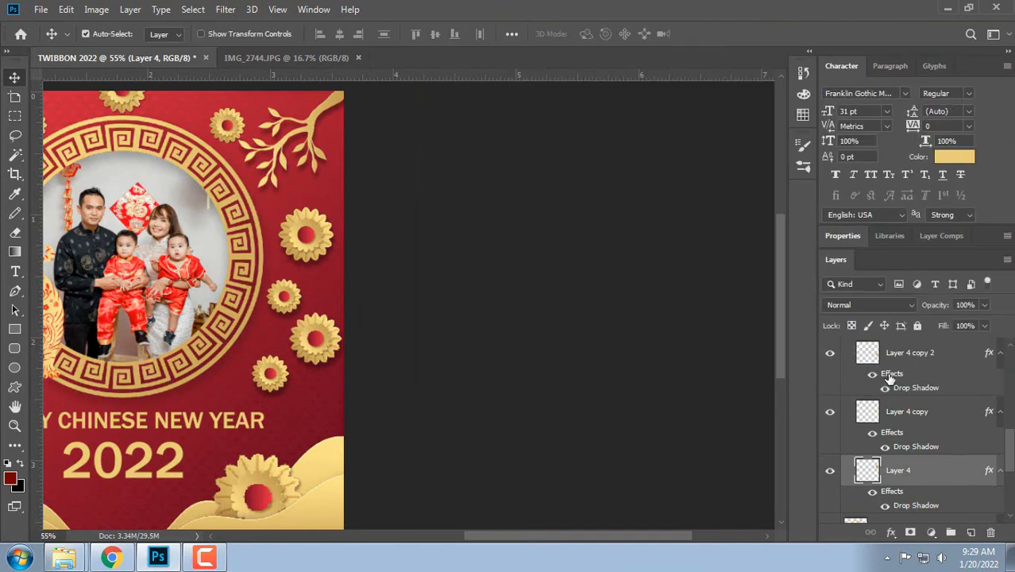
Step: Collapse Group 1 in the layer stack and bring the whole frame into view
{"action": "scroll", "coordinate": [888, 379], "scroll_direction": "up", "scroll_amount": 3}
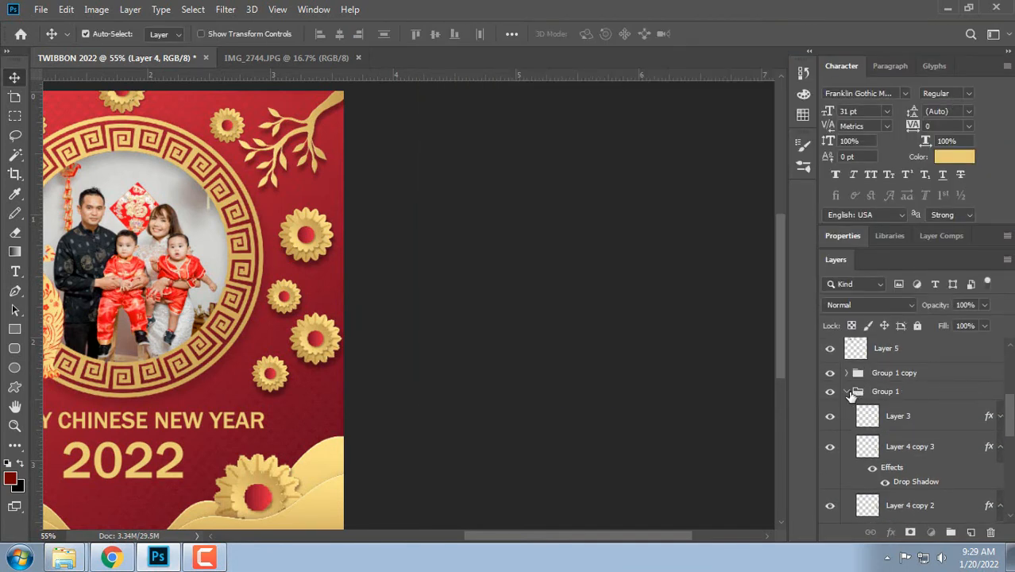
{"action": "left_click", "coordinate": [849, 391]}
{"action": "scroll", "coordinate": [528, 316], "scroll_direction": "down", "scroll_amount": 1}
{"action": "scroll", "coordinate": [531, 319], "scroll_direction": "down", "scroll_amount": 1}
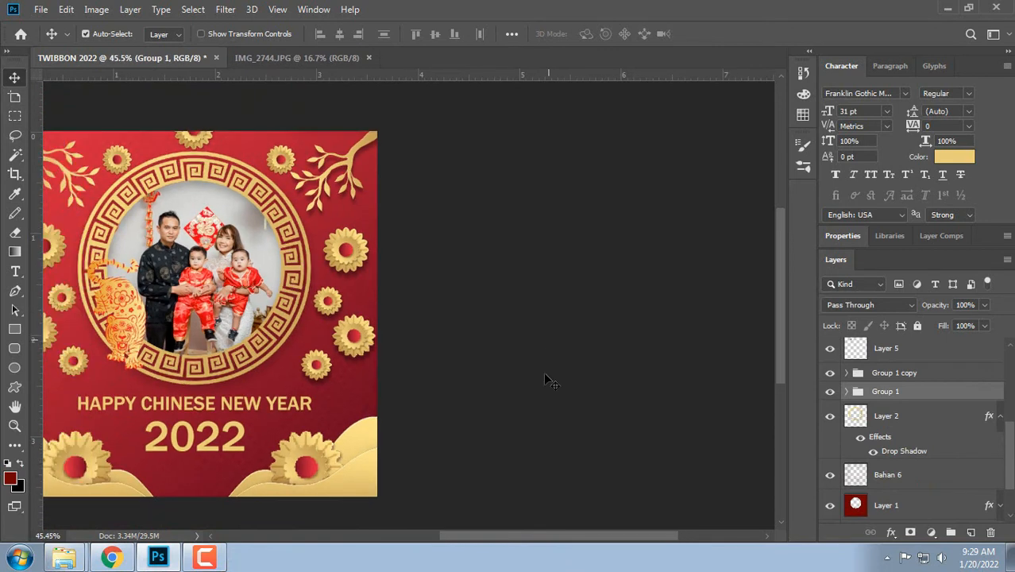
{"action": "scroll", "coordinate": [525, 524], "scroll_direction": "left", "scroll_amount": 3}
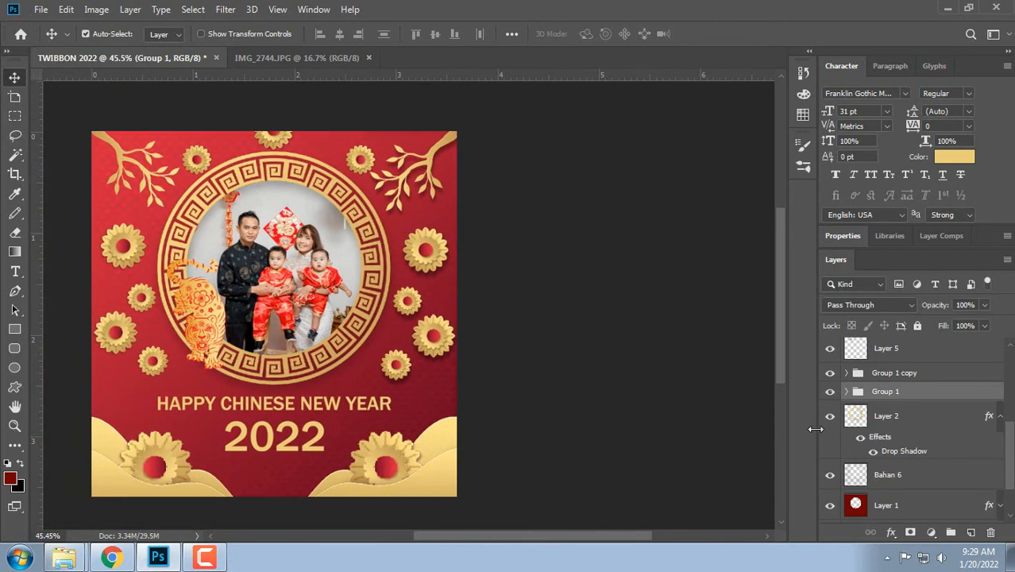
Step: Expand Group 1 copy and add a drop shadow to its Layer 3 with 14 px distance, 1% spread and 10 px size
{"action": "left_click", "coordinate": [914, 375]}
{"action": "left_click", "coordinate": [847, 374]}
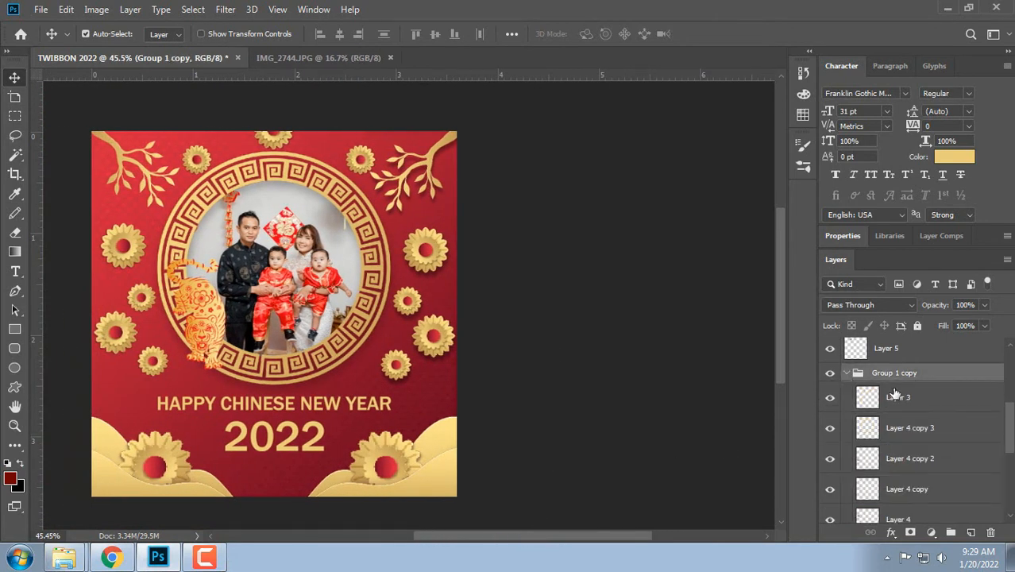
{"action": "double_click", "coordinate": [897, 397]}
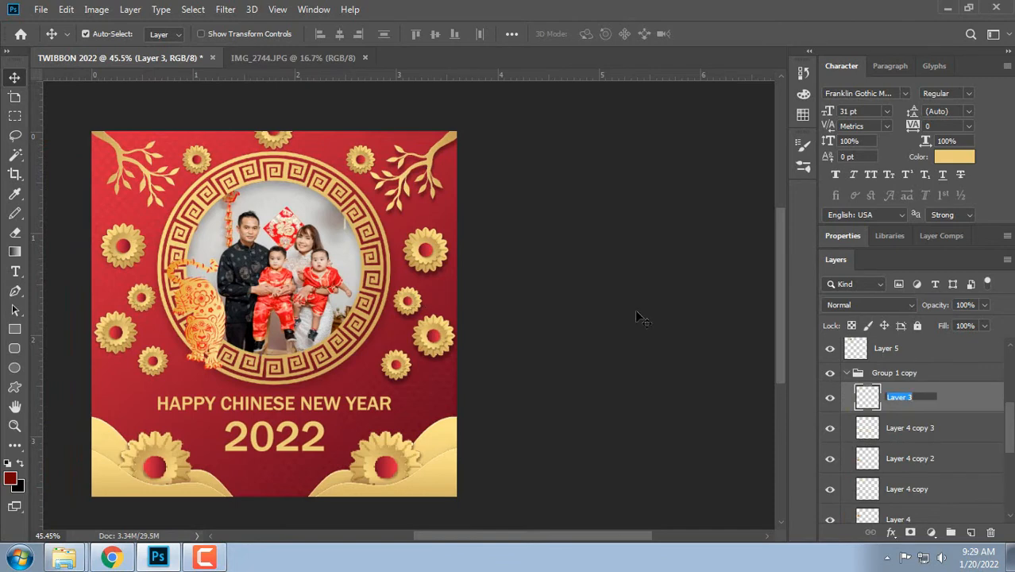
{"action": "double_click", "coordinate": [963, 410]}
{"action": "left_click", "coordinate": [474, 323]}
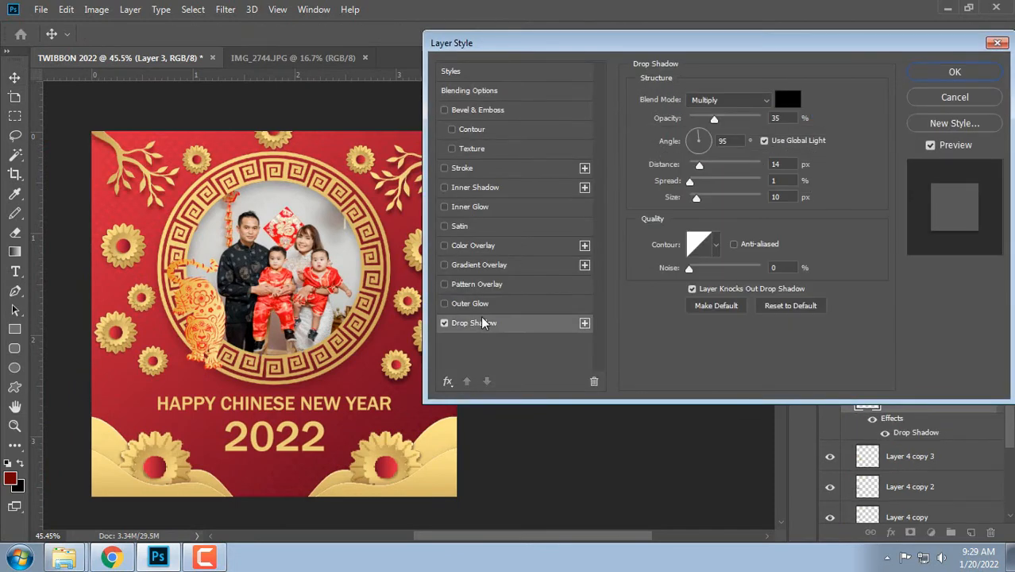
{"action": "left_click", "coordinate": [955, 71]}
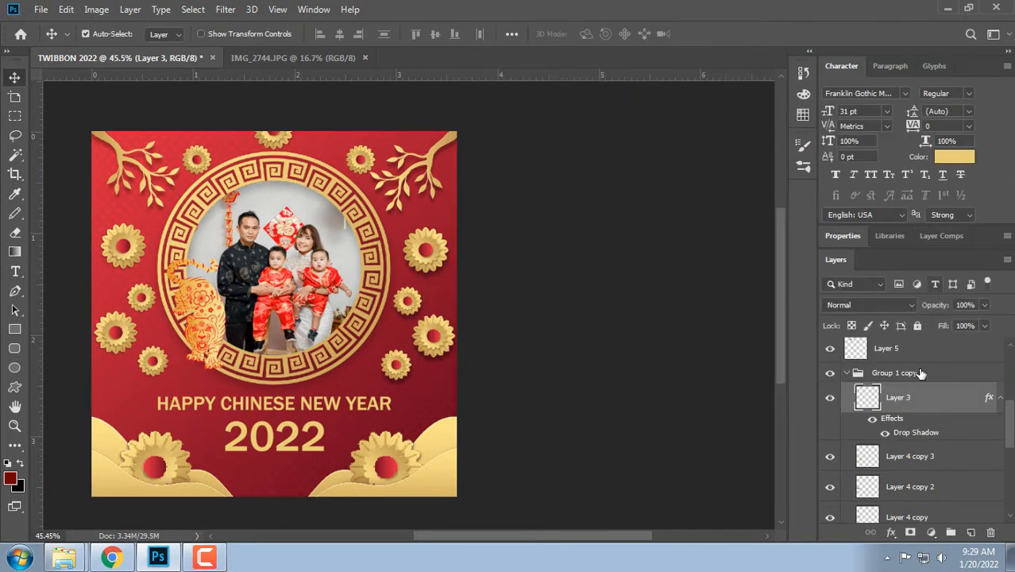
Step: Add drop shadows to Layer 4 copy 3 and Layer 4 copy 2 in Group 1 copy, keeping the current shadow settings
{"action": "double_click", "coordinate": [943, 458]}
{"action": "left_click", "coordinate": [498, 323]}
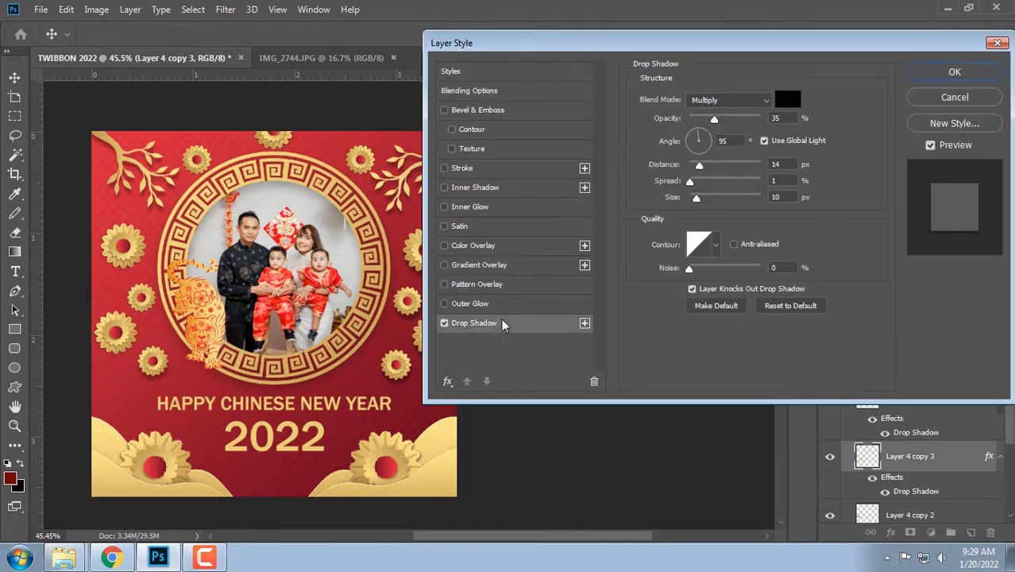
{"action": "left_click", "coordinate": [955, 71]}
{"action": "scroll", "coordinate": [912, 469], "scroll_direction": "down", "scroll_amount": 1}
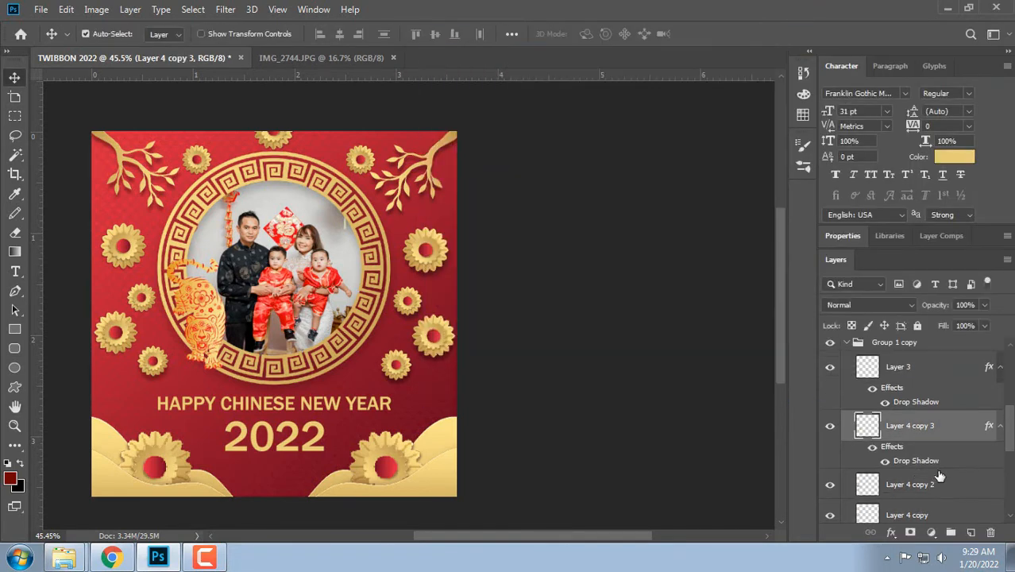
{"action": "double_click", "coordinate": [948, 485]}
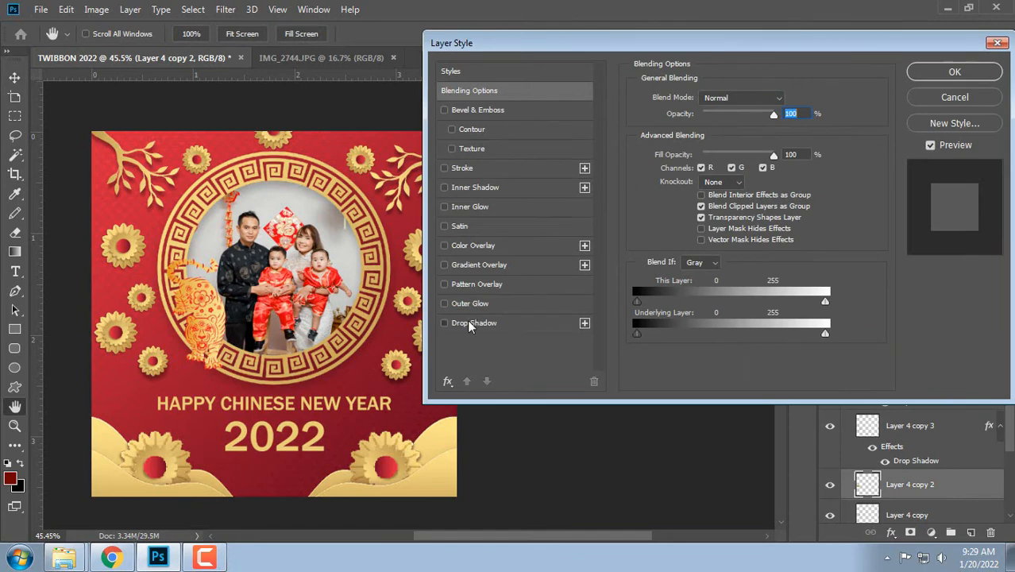
{"action": "left_click", "coordinate": [474, 322]}
{"action": "left_click", "coordinate": [922, 74]}
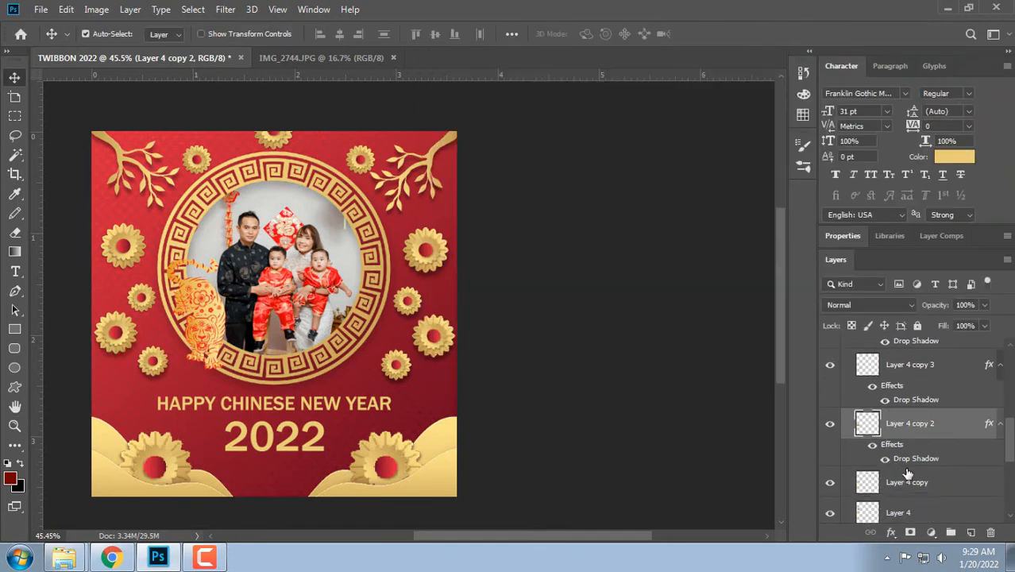
Step: Add drop shadows to Layer 4 copy and Layer 4 in Group 1 copy, keeping the current shadow settings
{"action": "double_click", "coordinate": [947, 482]}
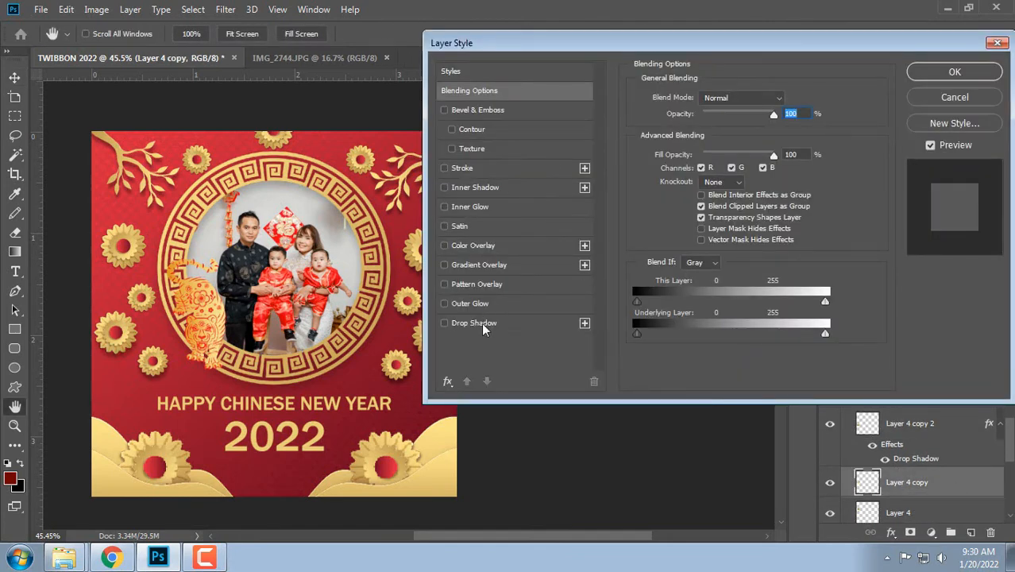
{"action": "left_click", "coordinate": [482, 322]}
{"action": "left_click", "coordinate": [955, 71]}
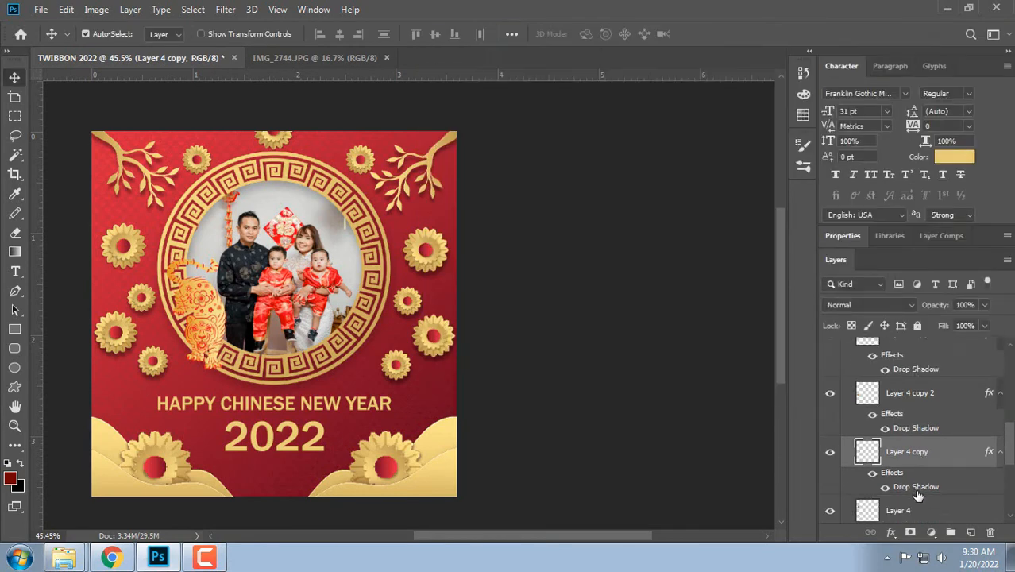
{"action": "scroll", "coordinate": [918, 496], "scroll_direction": "down", "scroll_amount": 1}
{"action": "double_click", "coordinate": [936, 480]}
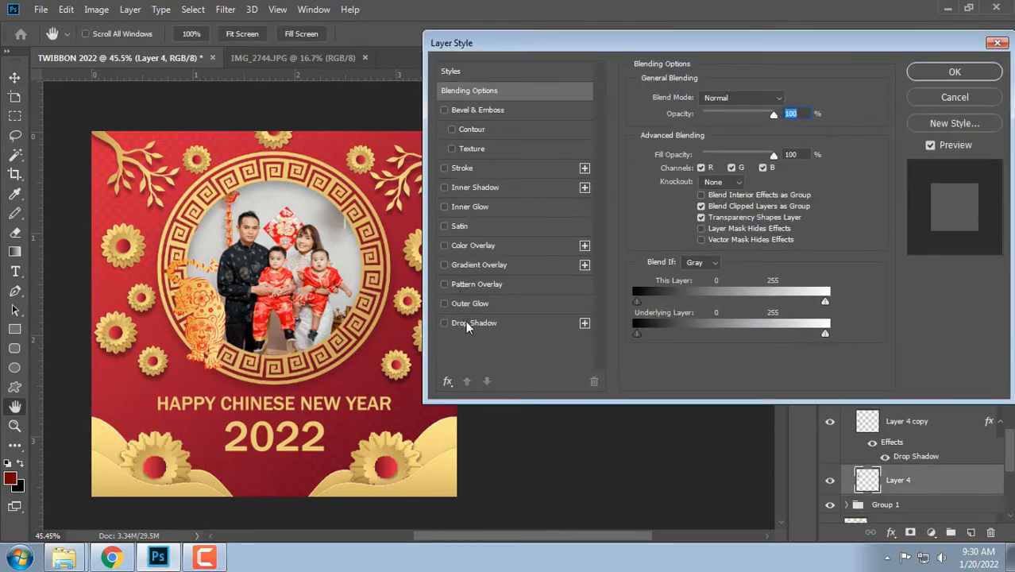
{"action": "left_click", "coordinate": [467, 324]}
{"action": "left_click", "coordinate": [955, 71]}
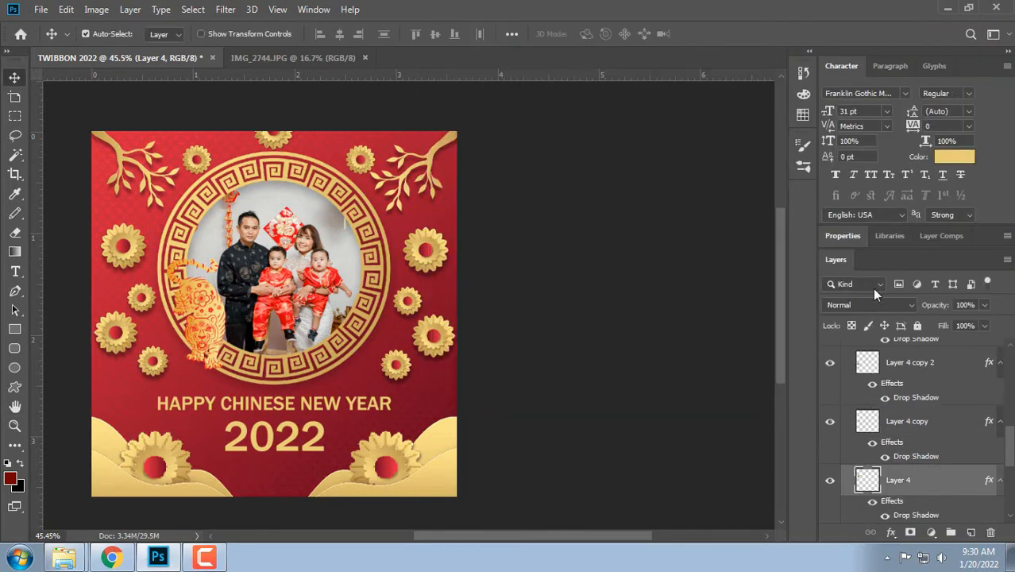
Step: Collapse Group 1 copy in the layer stack and check the shadows on the frame's flowers
{"action": "scroll", "coordinate": [877, 297], "scroll_direction": "up", "scroll_amount": 3}
{"action": "scroll", "coordinate": [889, 392], "scroll_direction": "up", "scroll_amount": 4}
{"action": "scroll", "coordinate": [873, 389], "scroll_direction": "down", "scroll_amount": 2}
{"action": "scroll", "coordinate": [867, 390], "scroll_direction": "up", "scroll_amount": 3}
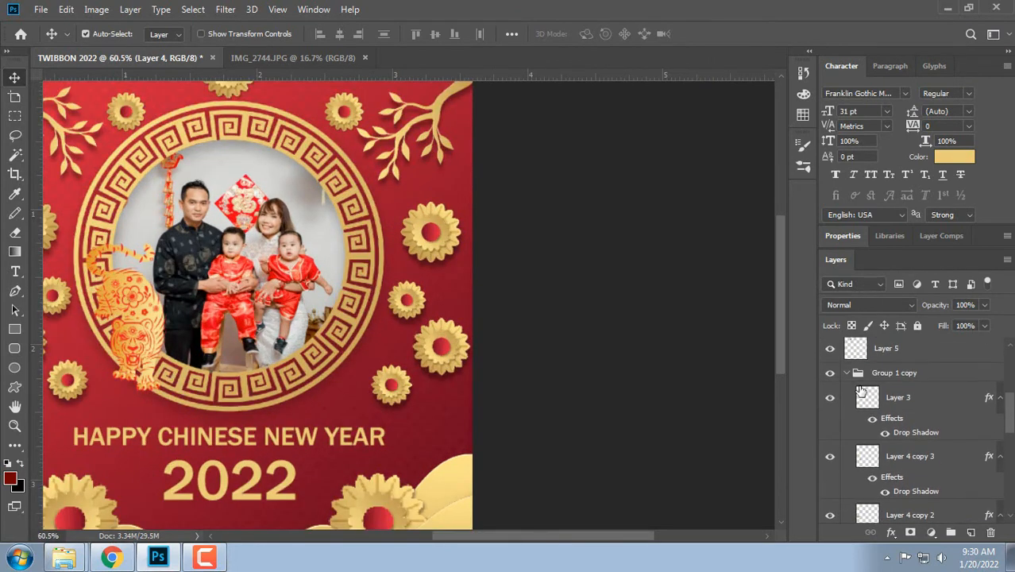
{"action": "left_click", "coordinate": [847, 374]}
{"action": "scroll", "coordinate": [864, 409], "scroll_direction": "down", "scroll_amount": 1}
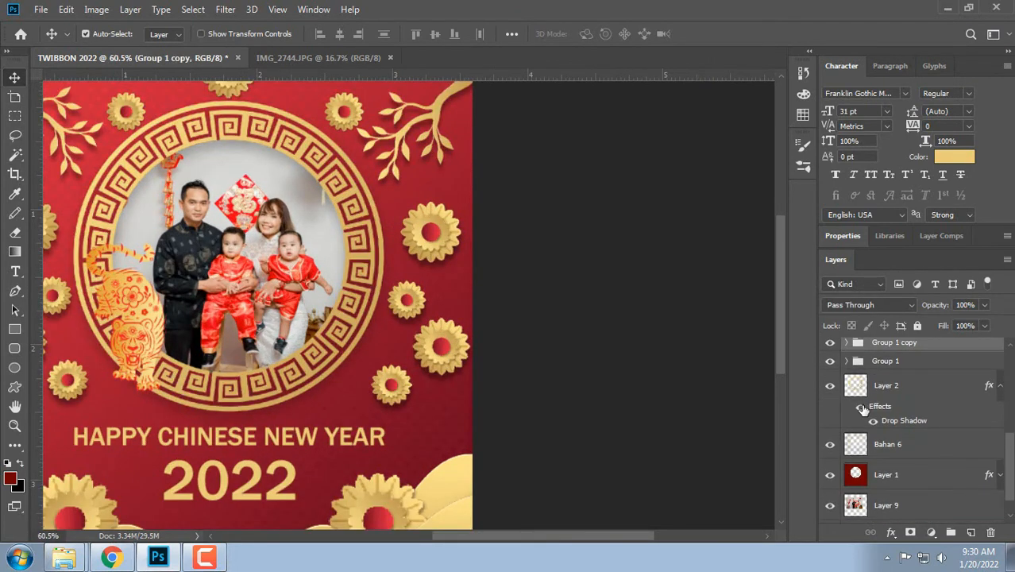
{"action": "left_click_drag", "start_coordinate": [780, 309], "coordinate": [779, 319]}
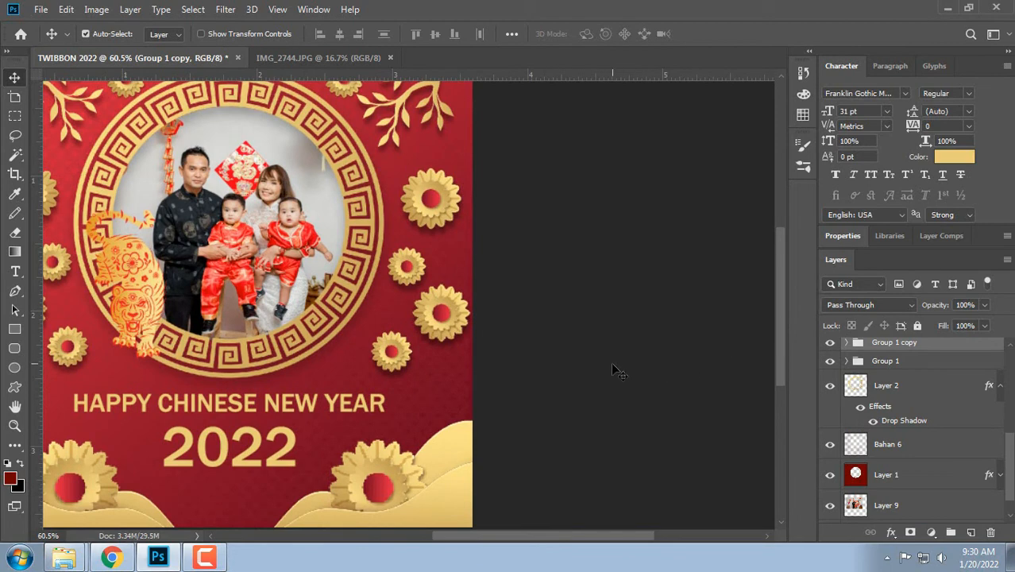
{"action": "scroll", "coordinate": [611, 363], "scroll_direction": "down", "scroll_amount": 2}
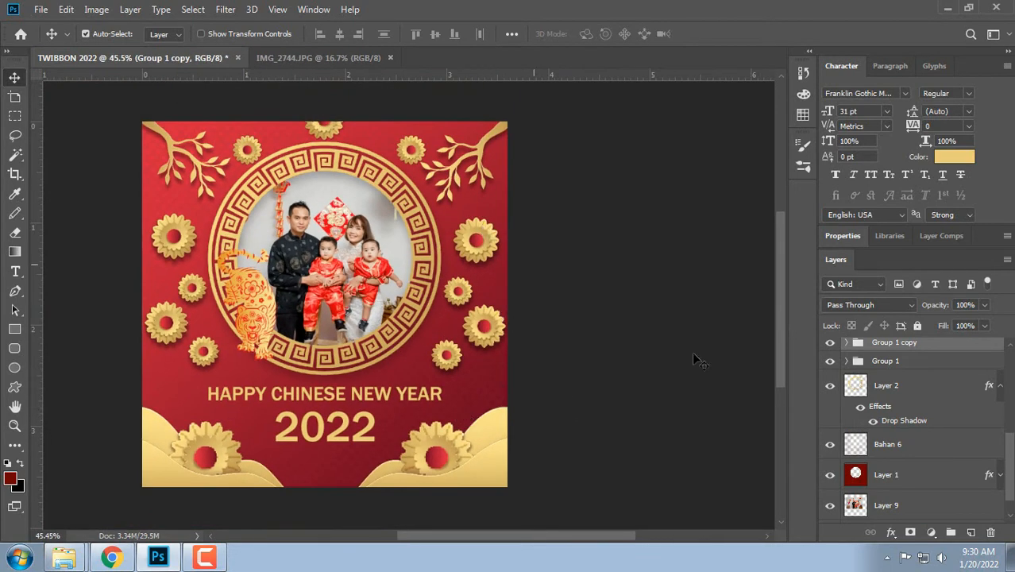
Step: Add a drop shadow to Layer 5 copy 2 with 14 px distance, 1% spread and 10 px size, and collapse its effects list
{"action": "scroll", "coordinate": [902, 435], "scroll_direction": "up", "scroll_amount": 4}
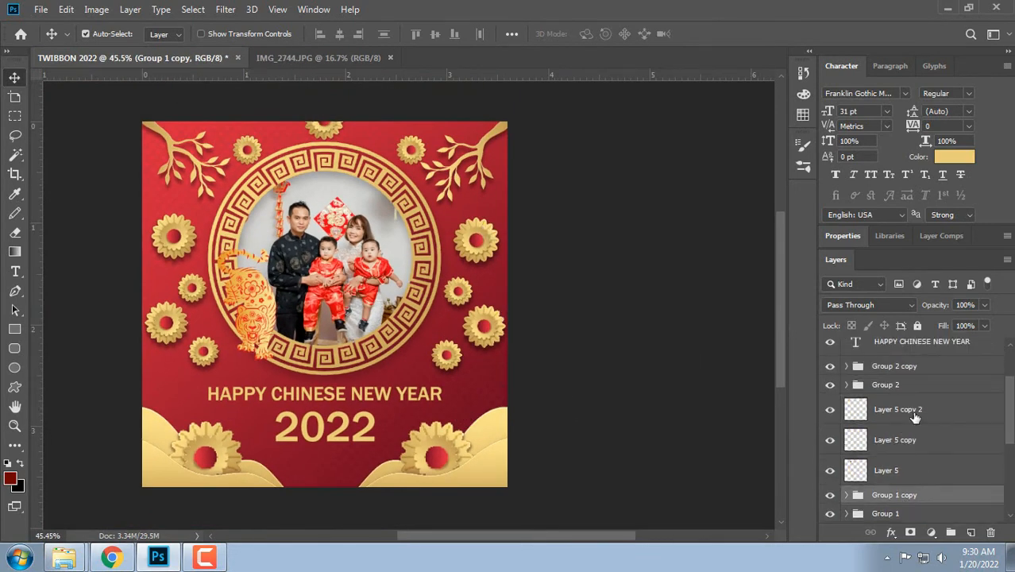
{"action": "double_click", "coordinate": [915, 416]}
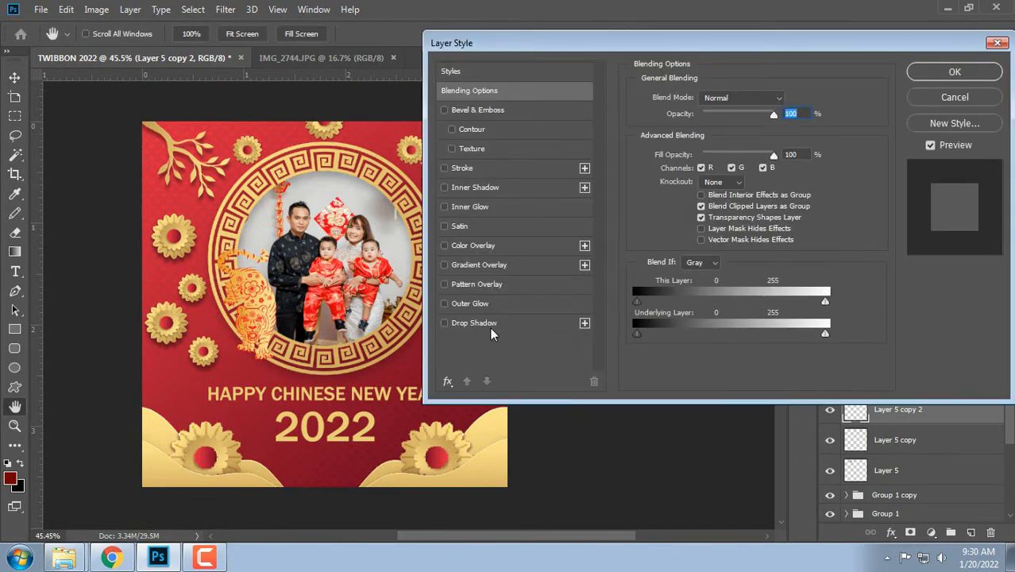
{"action": "left_click", "coordinate": [476, 324]}
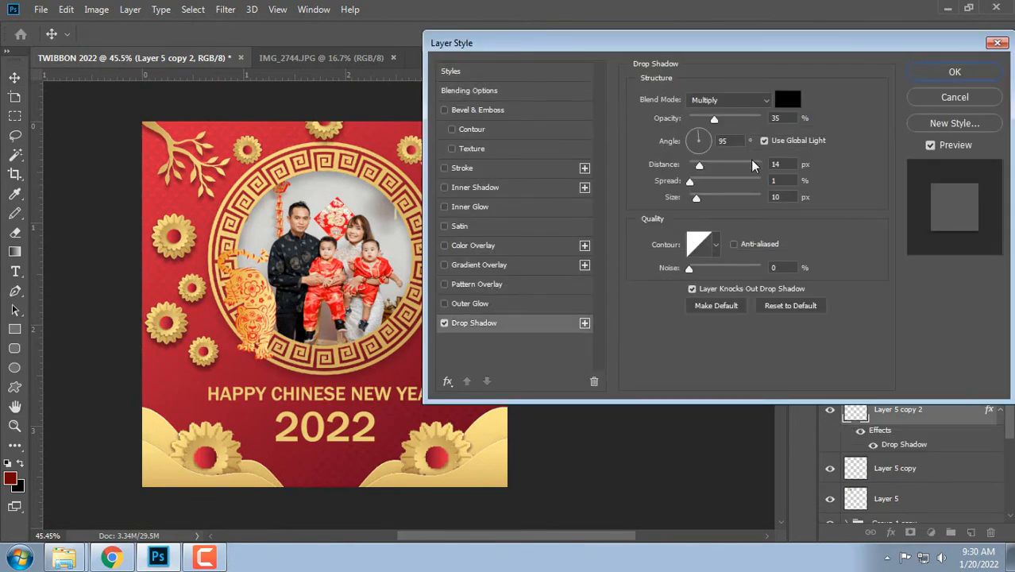
{"action": "left_click", "coordinate": [938, 80]}
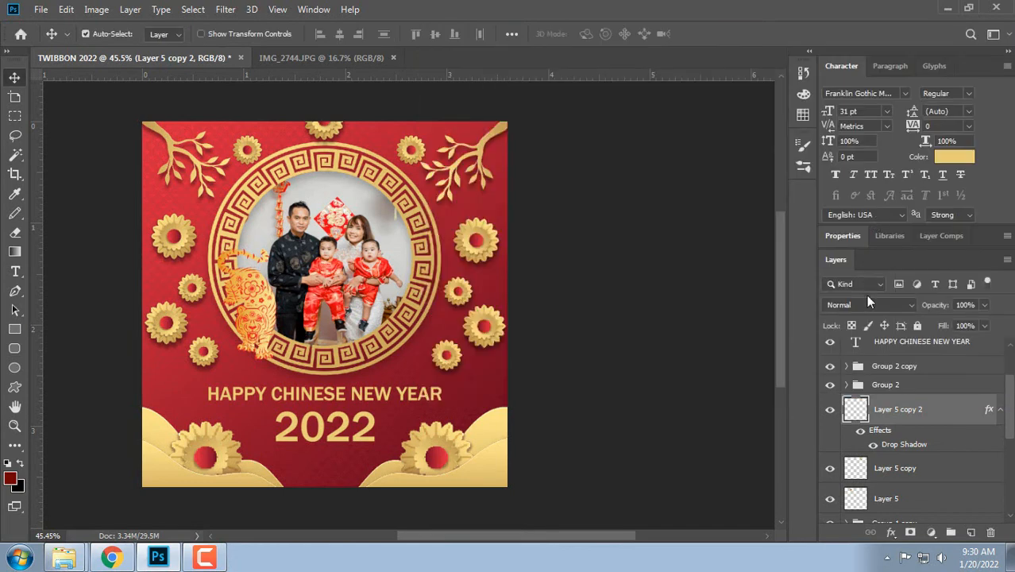
{"action": "left_click", "coordinate": [1001, 410]}
{"action": "left_click", "coordinate": [1001, 411]}
{"action": "left_click", "coordinate": [1000, 412]}
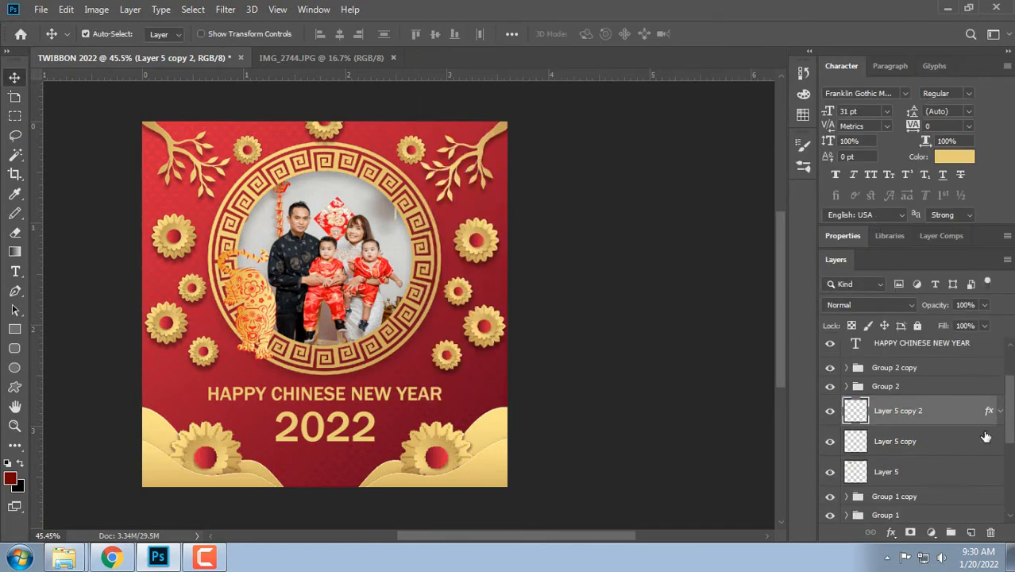
Step: Add drop shadows to Layer 5 copy and Layer 5 with the current shadow settings, collapsing Layer 5 copy's effects list
{"action": "double_click", "coordinate": [968, 445]}
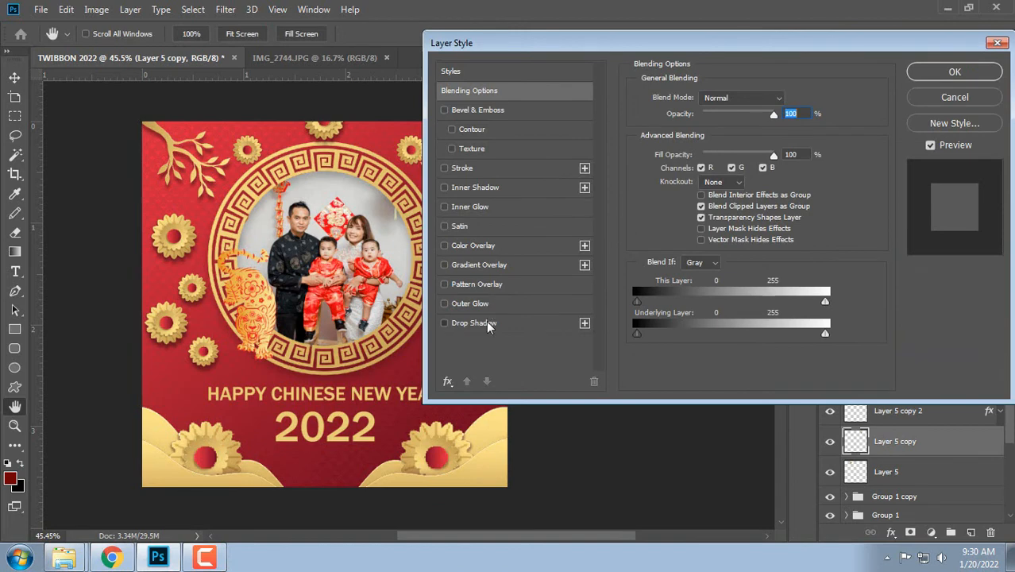
{"action": "left_click", "coordinate": [487, 321]}
{"action": "left_click", "coordinate": [954, 73]}
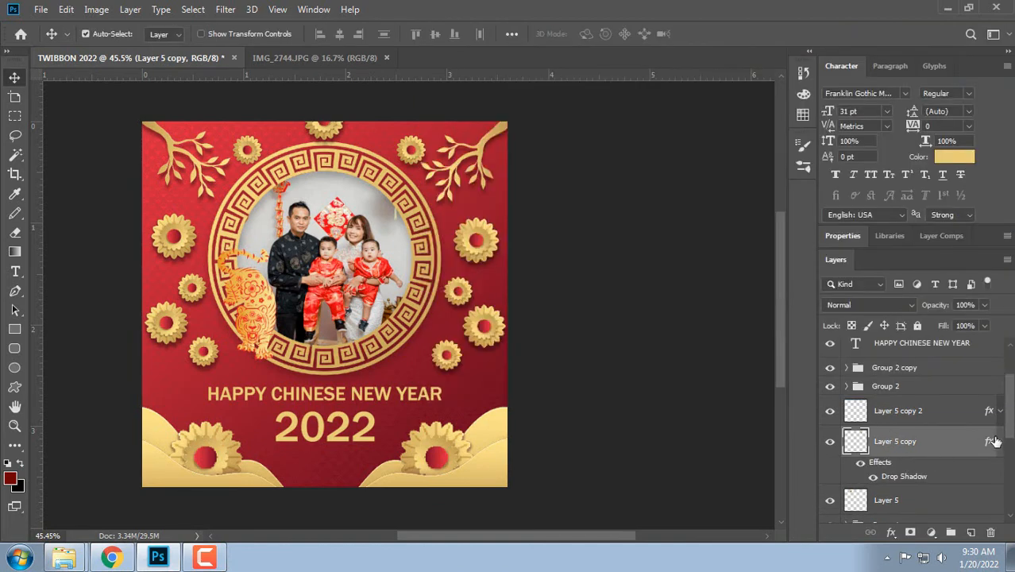
{"action": "left_click", "coordinate": [1000, 442]}
{"action": "double_click", "coordinate": [968, 474]}
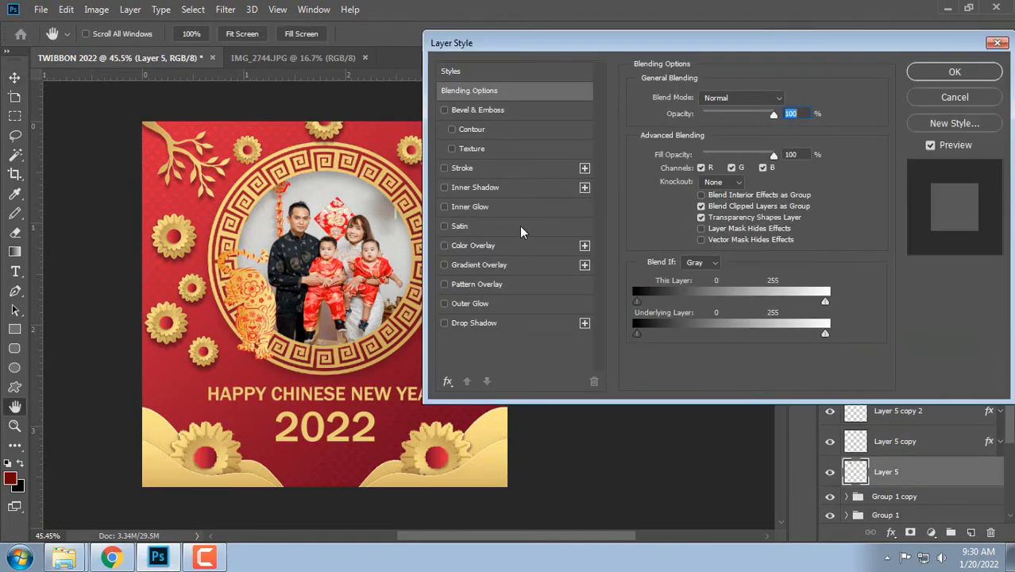
{"action": "left_click", "coordinate": [511, 323]}
{"action": "left_click", "coordinate": [954, 71]}
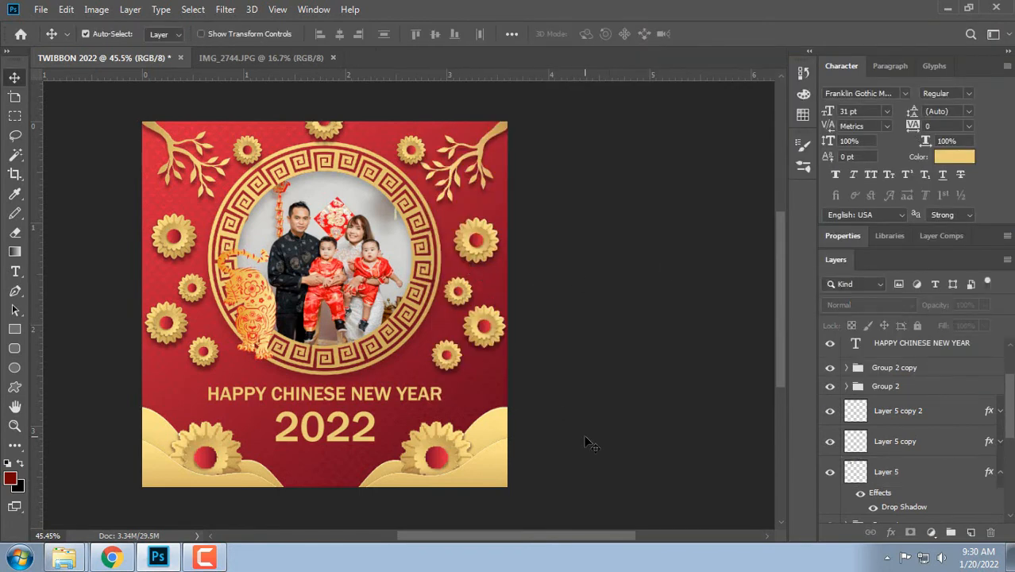
Step: Close the IMG_2744.JPG document and select the tiger layer in the TWIBBON 2022 frame
{"action": "scroll", "coordinate": [586, 443], "scroll_direction": "up", "scroll_amount": 1}
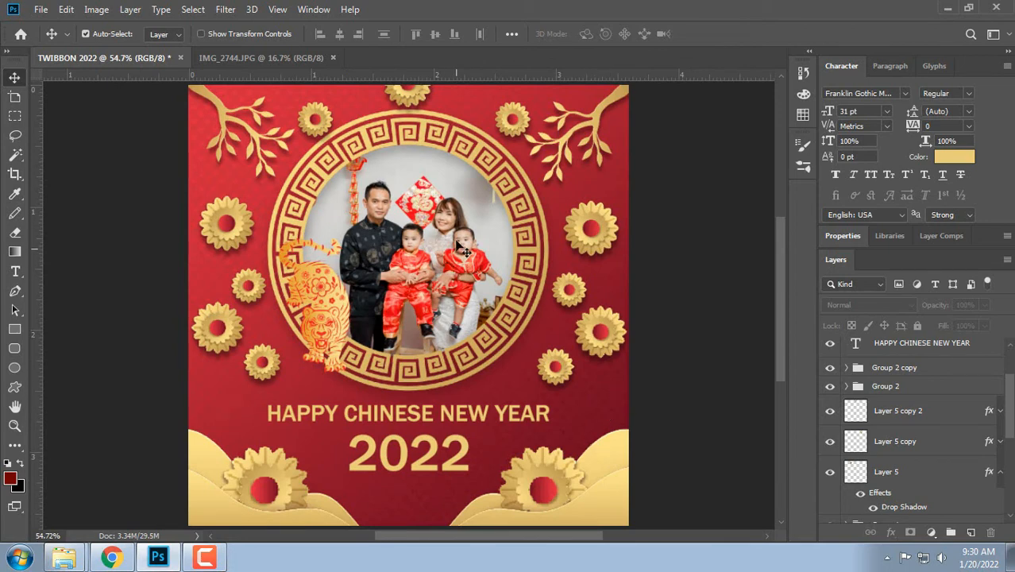
{"action": "left_click", "coordinate": [333, 58]}
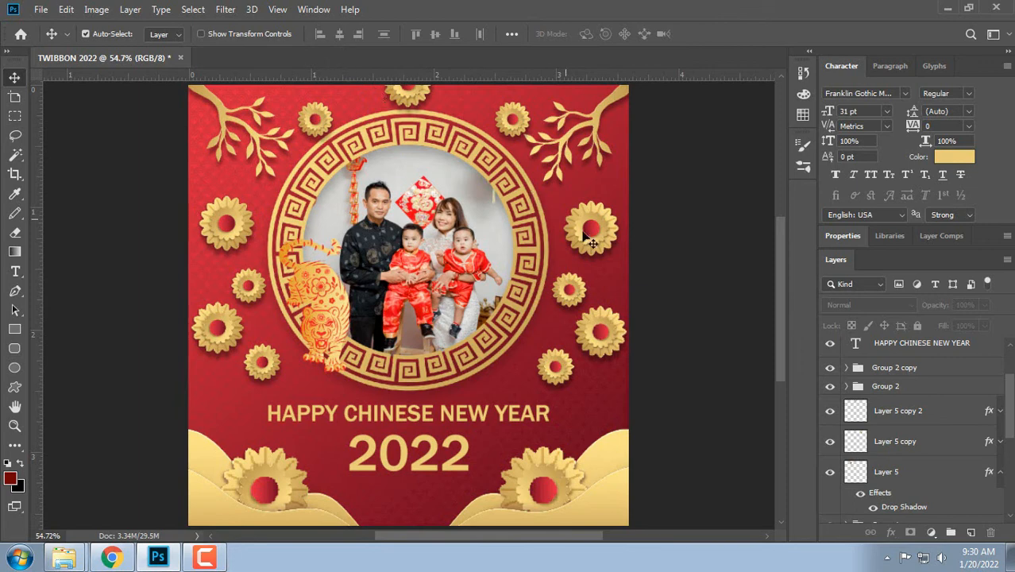
{"action": "scroll", "coordinate": [534, 285], "scroll_direction": "down", "scroll_amount": 1}
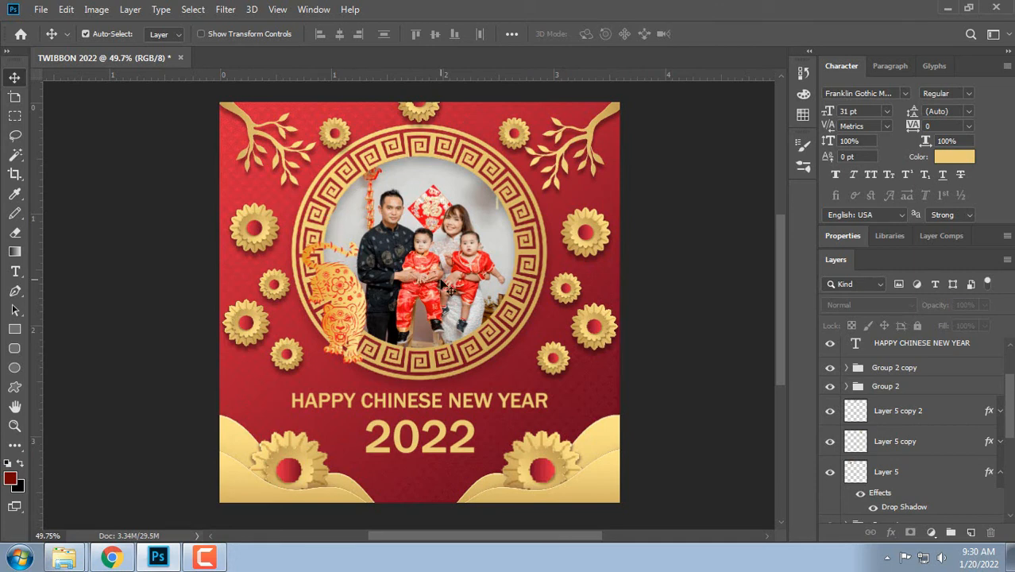
{"action": "scroll", "coordinate": [452, 347], "scroll_direction": "up", "scroll_amount": 3}
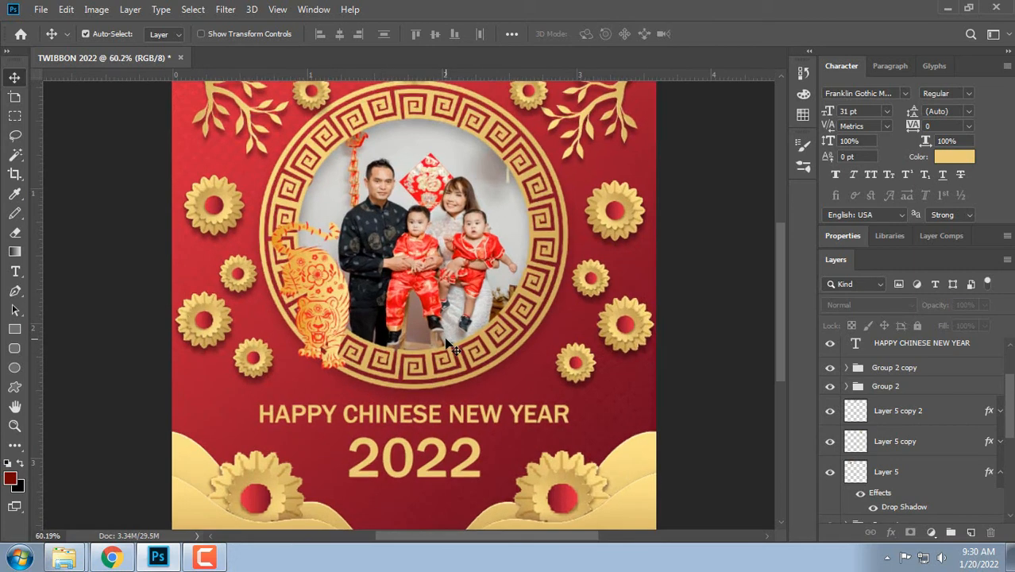
{"action": "left_click", "coordinate": [308, 321]}
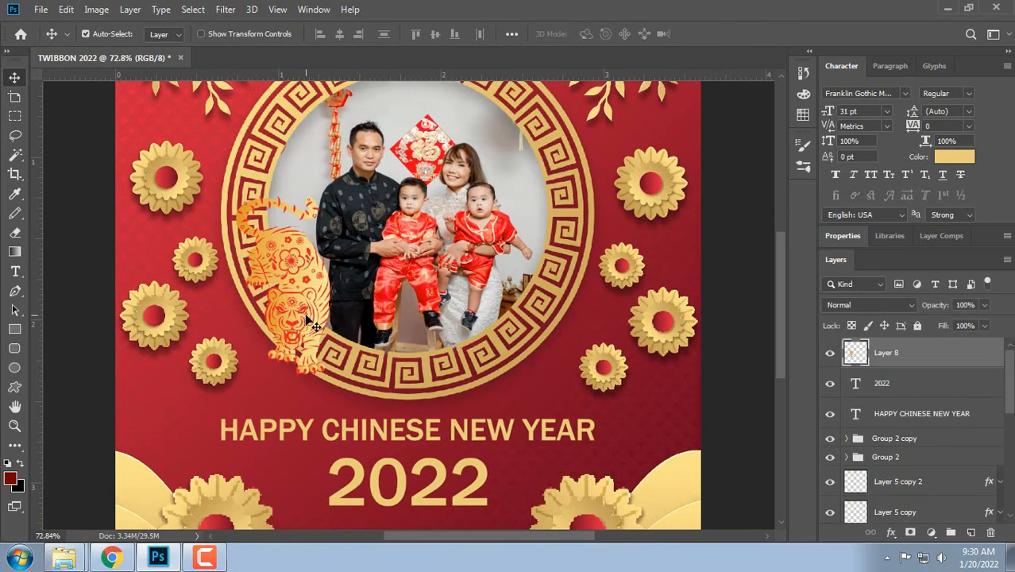
{"action": "scroll", "coordinate": [437, 347], "scroll_direction": "down", "scroll_amount": 3}
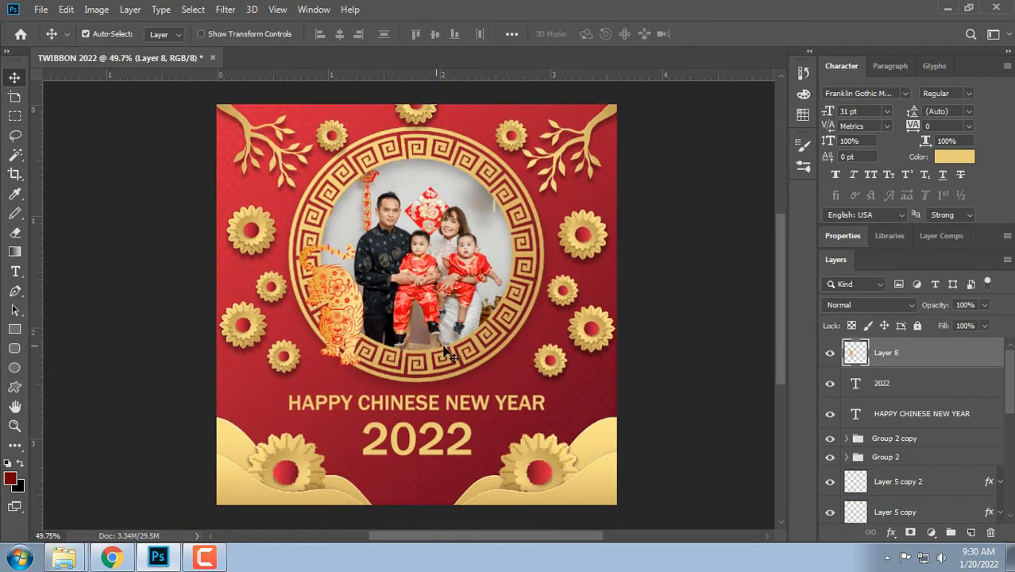
Step: Save the frame as TWIBBON 2022 in Photoshop PSD format in the Imlek folder with Maximize Compatibility enabled
{"action": "left_click", "coordinate": [40, 9]}
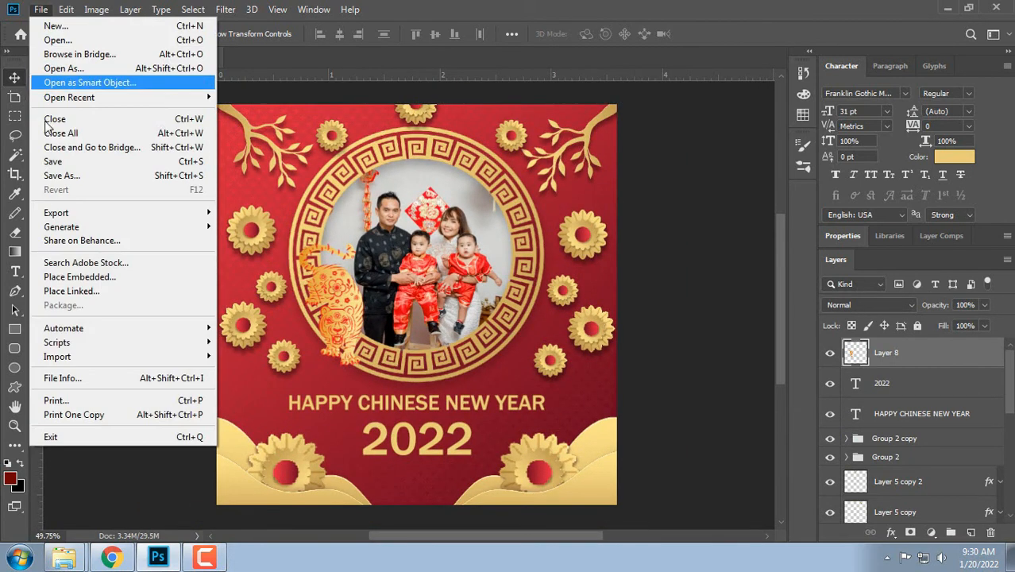
{"action": "left_click", "coordinate": [56, 176]}
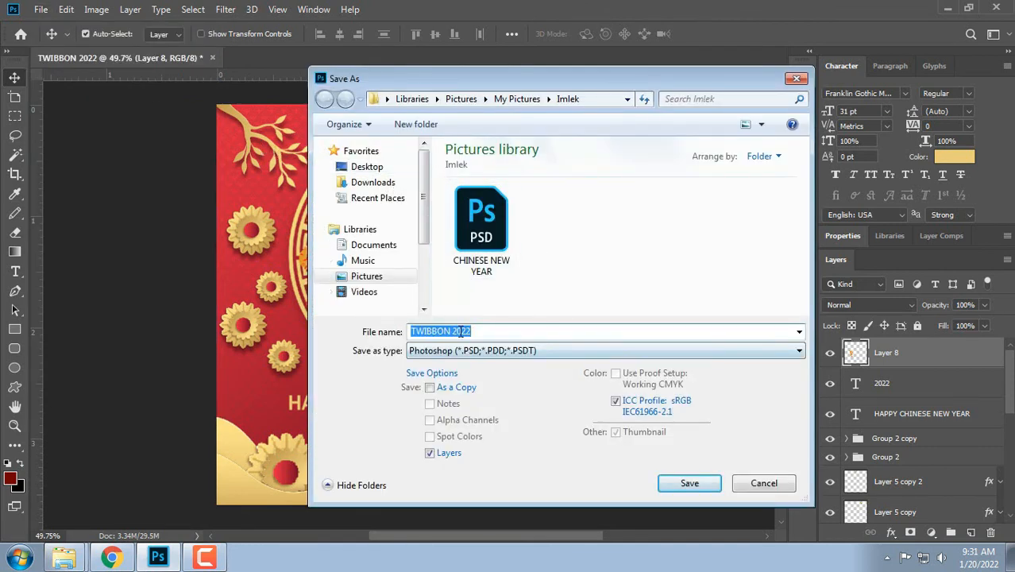
{"action": "left_click", "coordinate": [689, 485]}
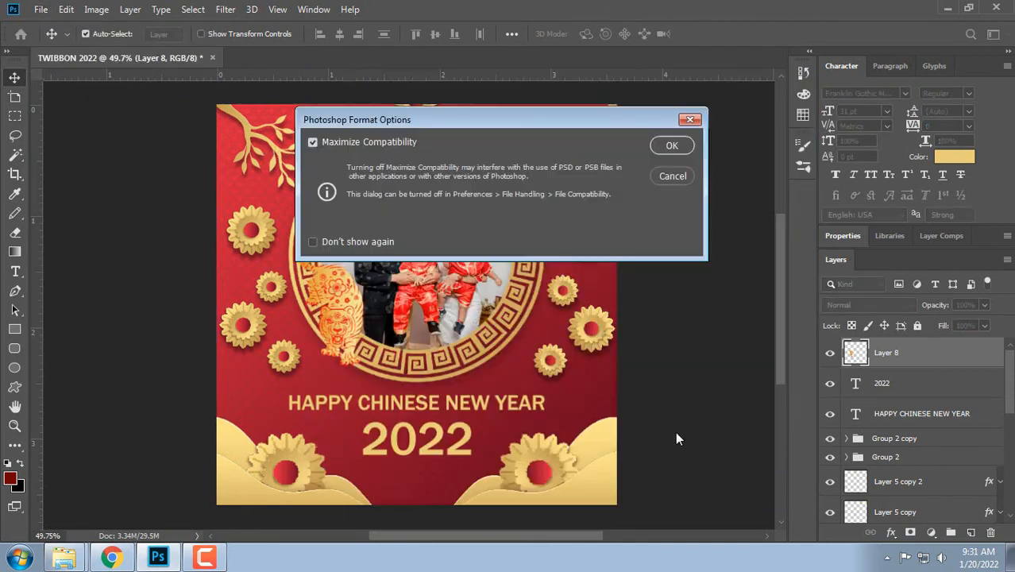
{"action": "left_click", "coordinate": [659, 149]}
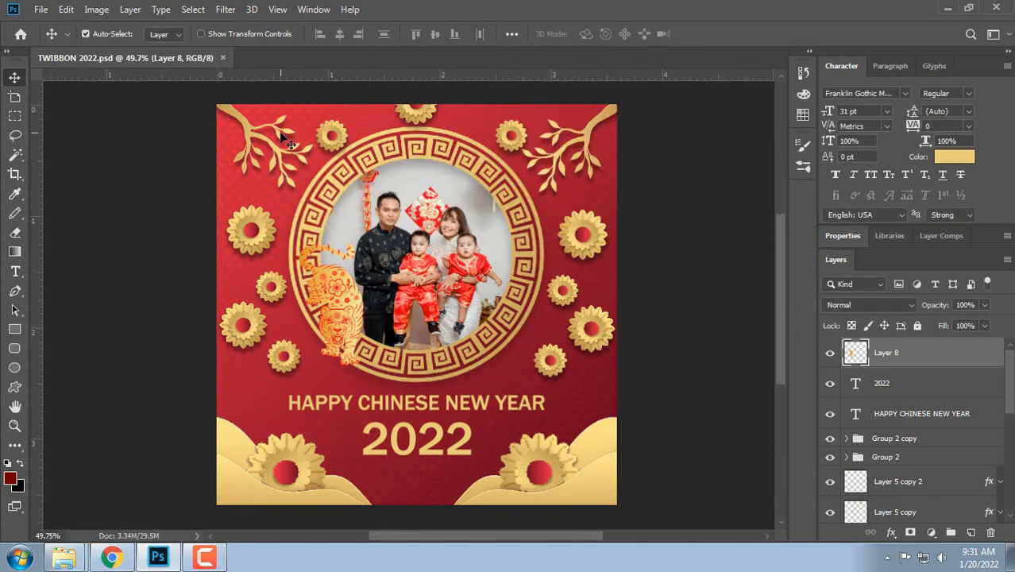
Step: Save a JPEG copy of the frame as TWIBBON 2022 in the Imlek folder and accept the JPEG options
{"action": "left_click", "coordinate": [40, 9]}
{"action": "left_click", "coordinate": [63, 176]}
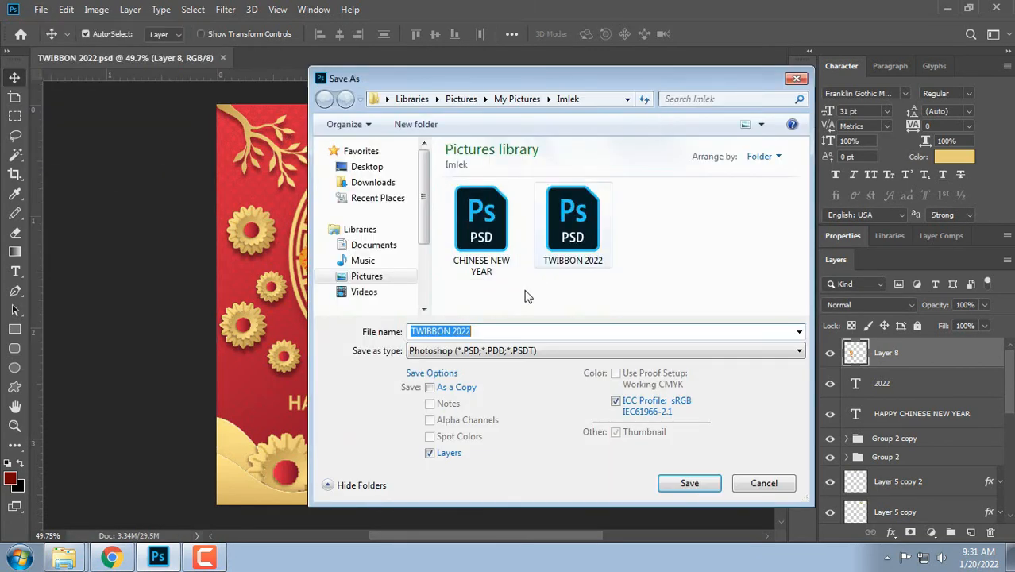
{"action": "left_click", "coordinate": [496, 350]}
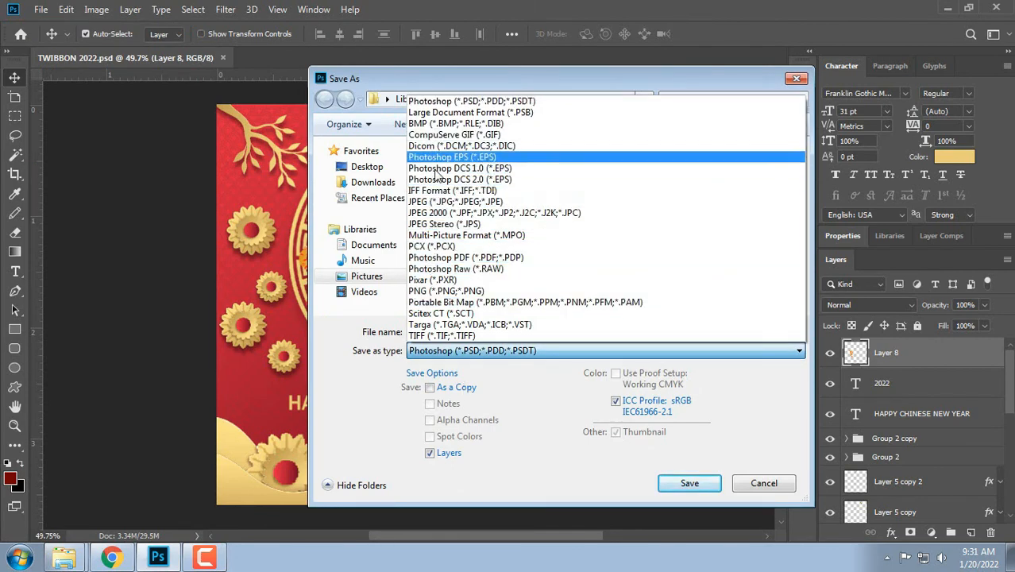
{"action": "left_click", "coordinate": [438, 202]}
{"action": "left_click", "coordinate": [480, 351]}
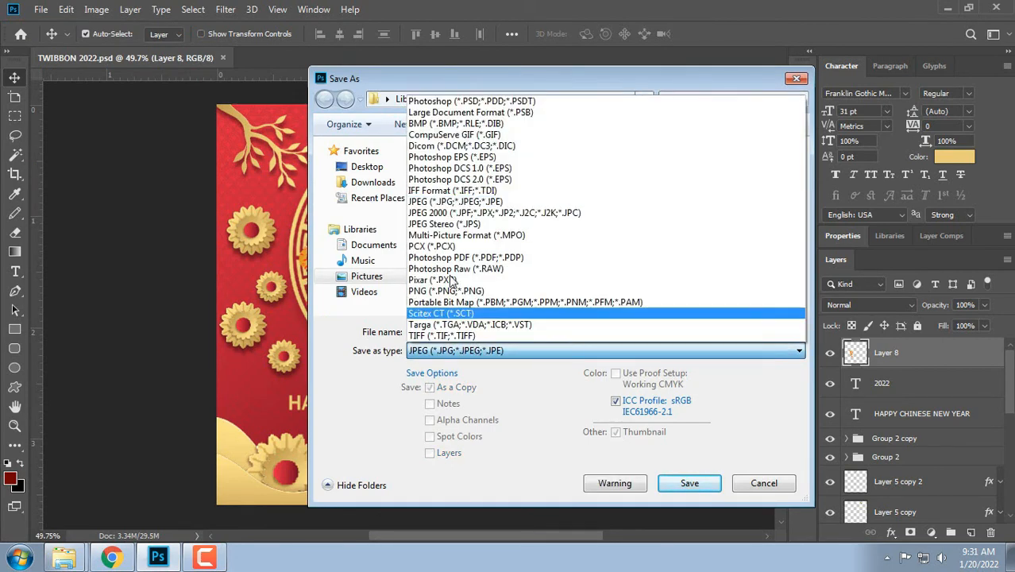
{"action": "left_click", "coordinate": [459, 202]}
{"action": "left_click", "coordinate": [664, 485]}
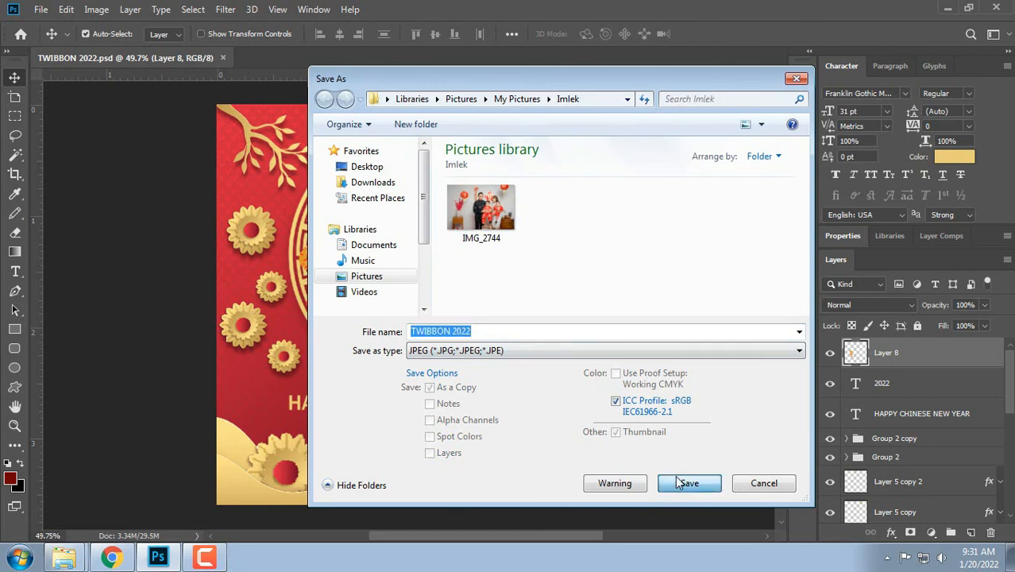
{"action": "left_click", "coordinate": [571, 121]}
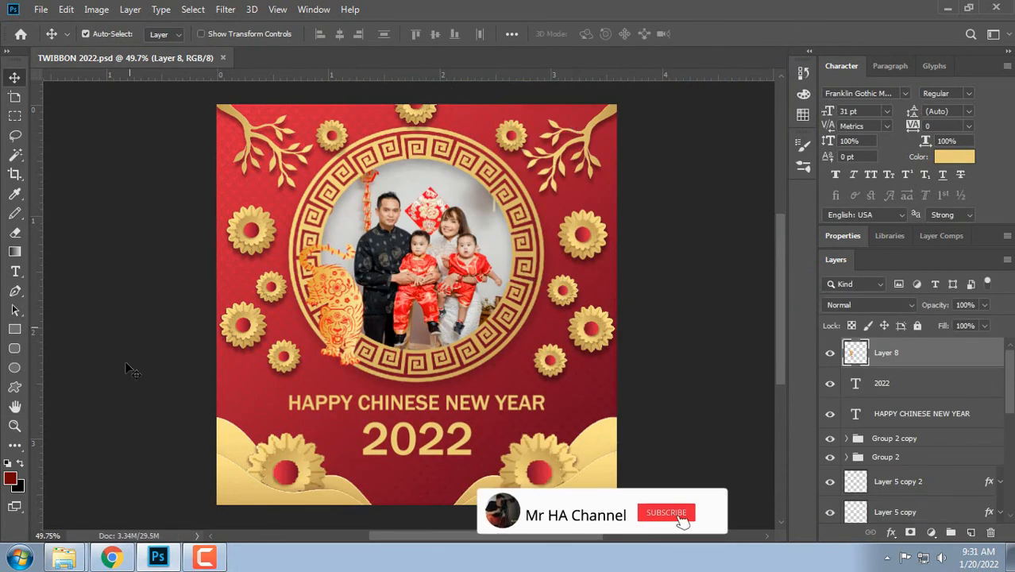
Step: View the exported TWIBBON 2022 JPEG from the Imlek folder in Windows Photo Viewer, close it and return to Photoshop
{"action": "mouse_move", "coordinate": [64, 558]}
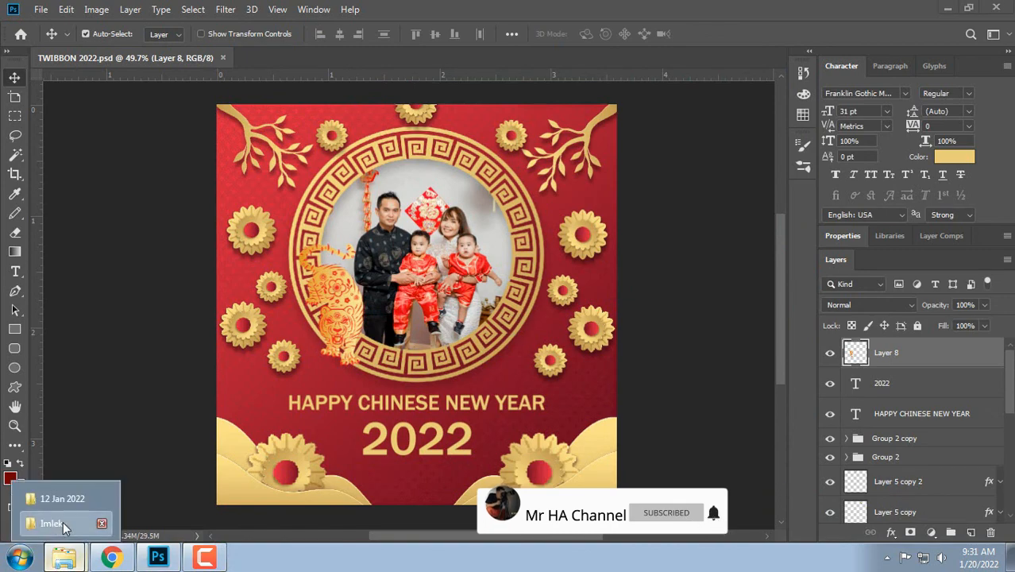
{"action": "left_click", "coordinate": [54, 525]}
{"action": "left_click", "coordinate": [967, 161]}
{"action": "double_click", "coordinate": [966, 163]}
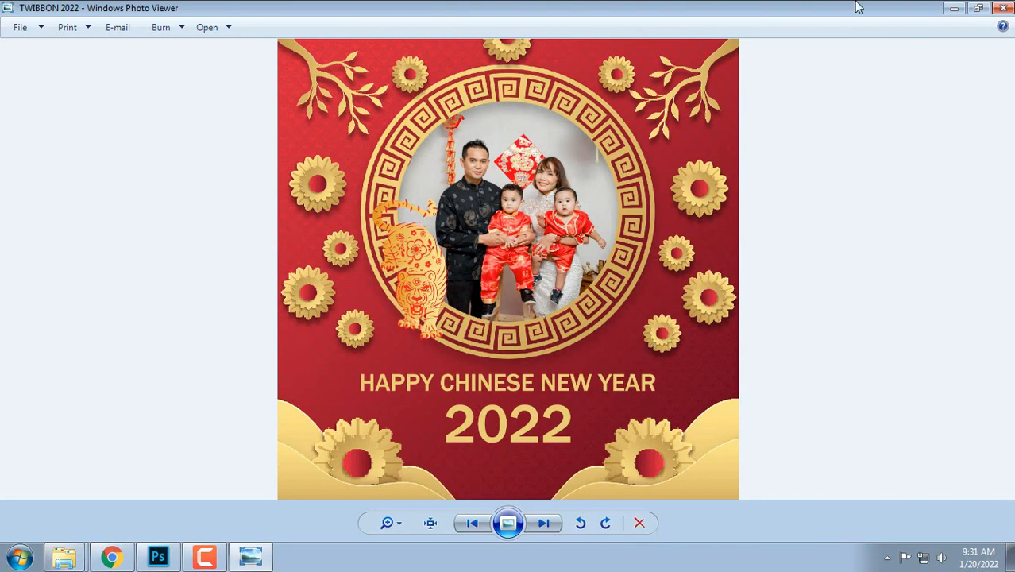
{"action": "left_click", "coordinate": [1004, 8]}
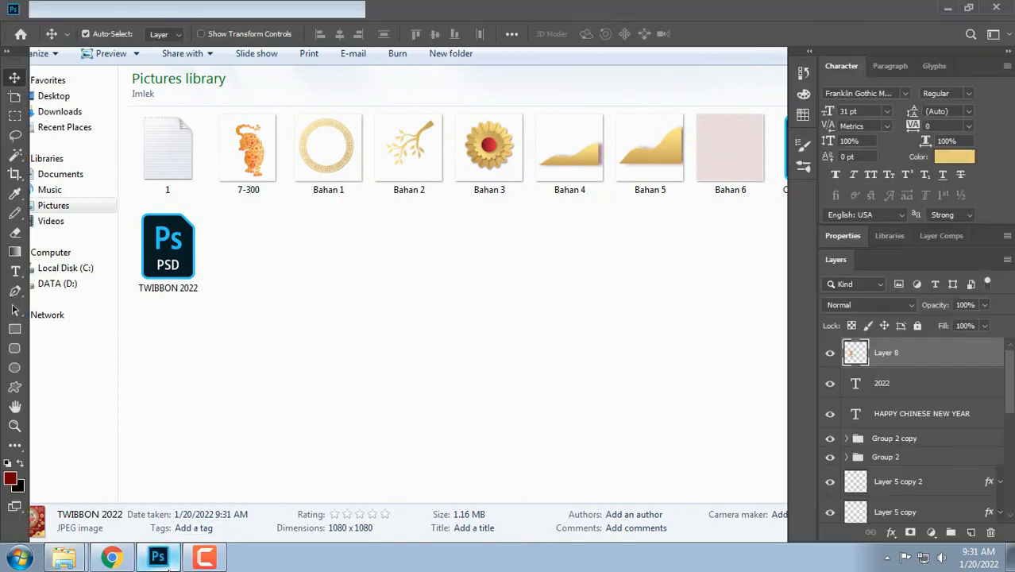
{"action": "left_click", "coordinate": [160, 558]}
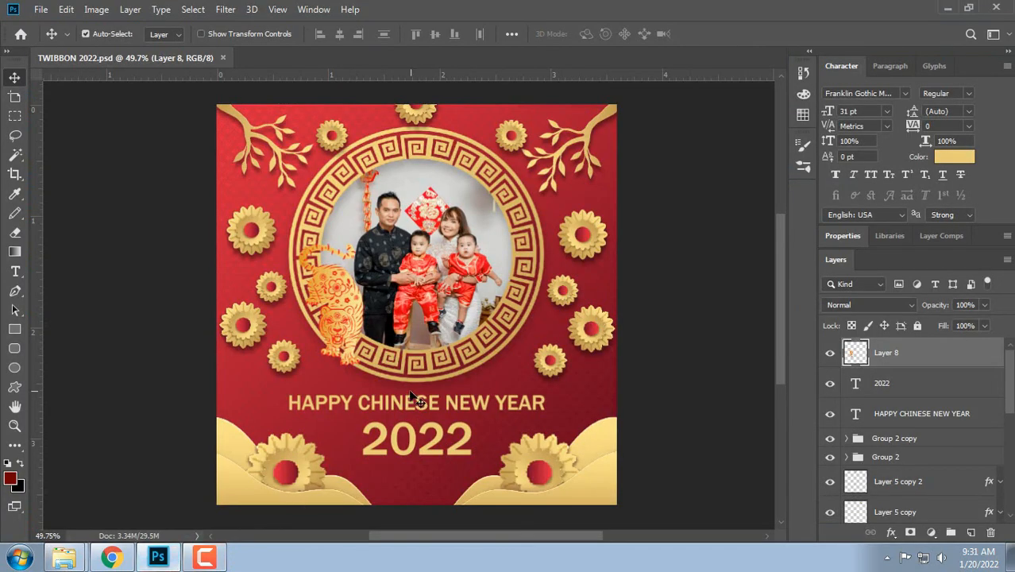